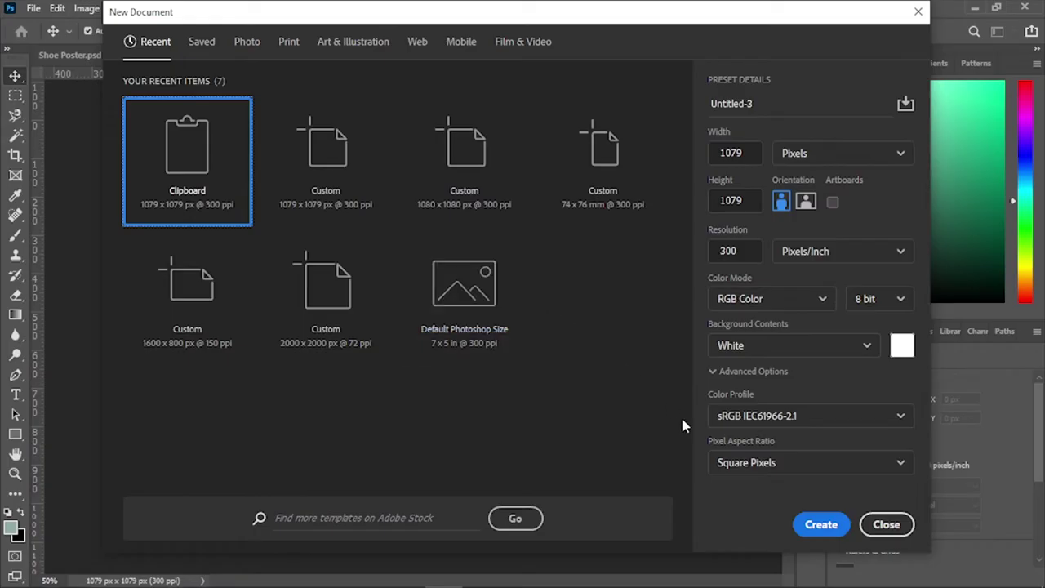
Create a 1080 x 1080 px document at 300 ppi and place the shoe image img 2 from the Essentials folder in it
click(475, 174)
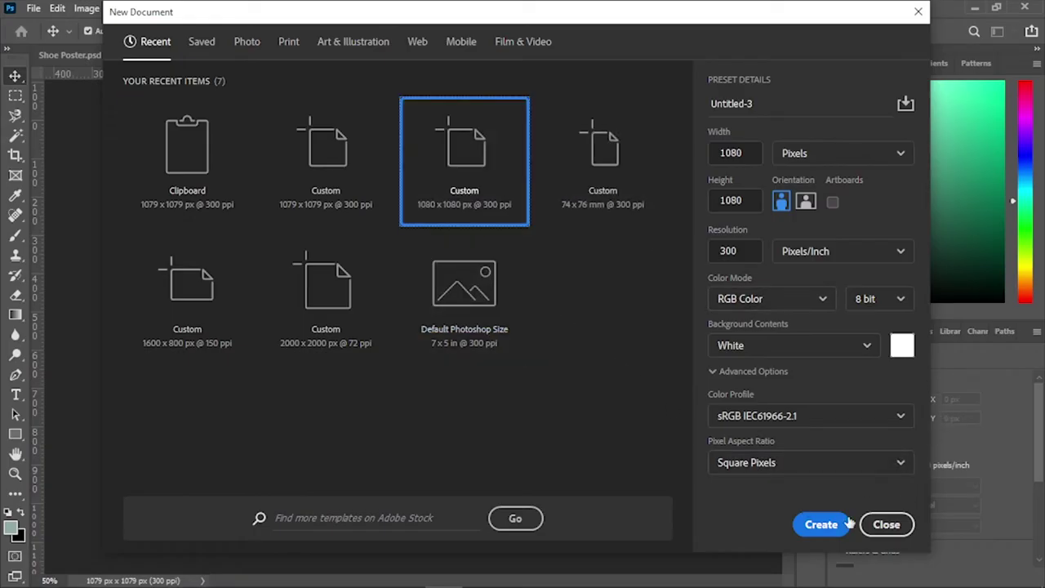
click(821, 524)
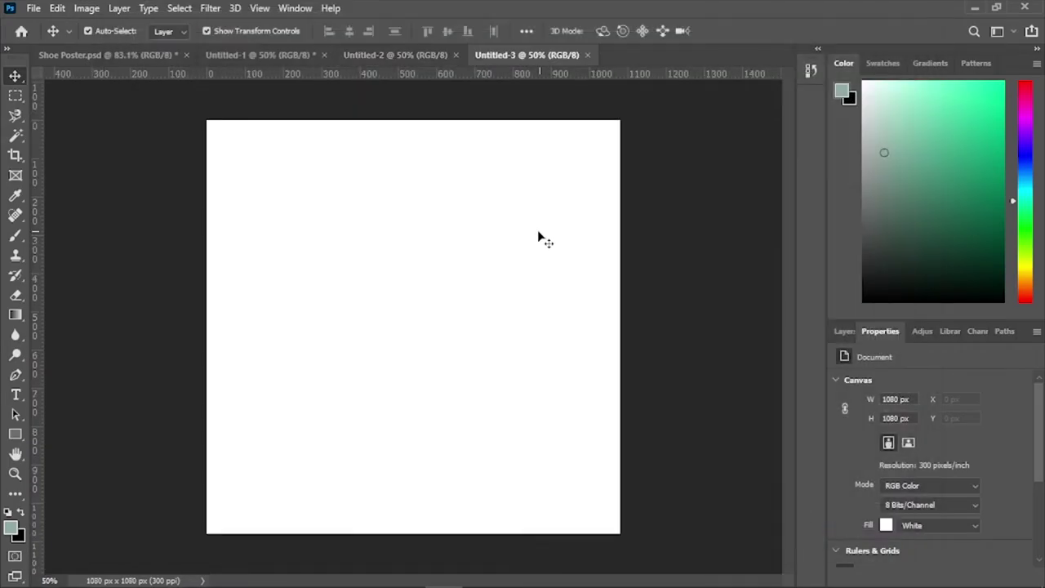
click(488, 575)
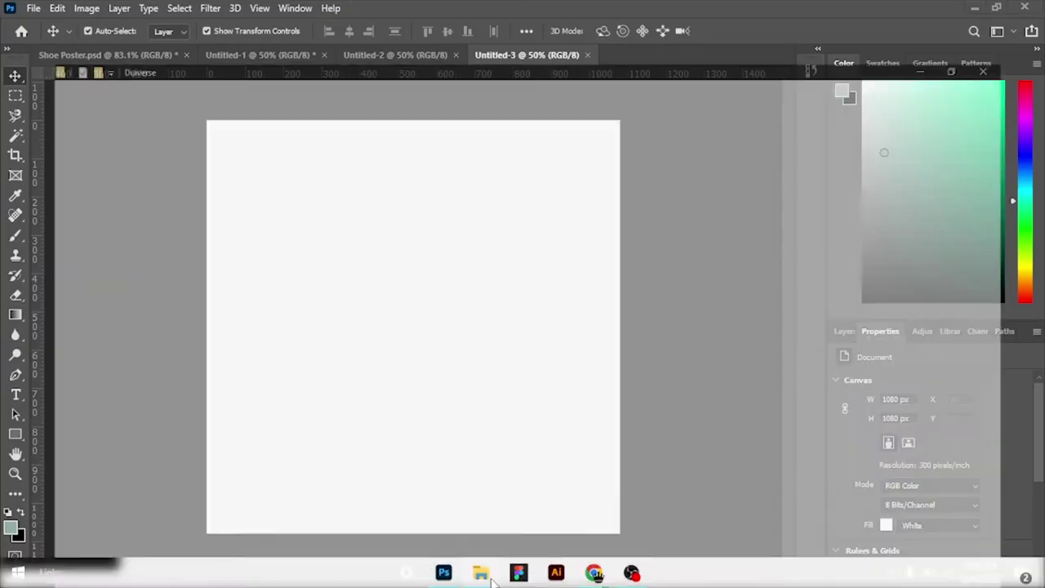
double_click(177, 107)
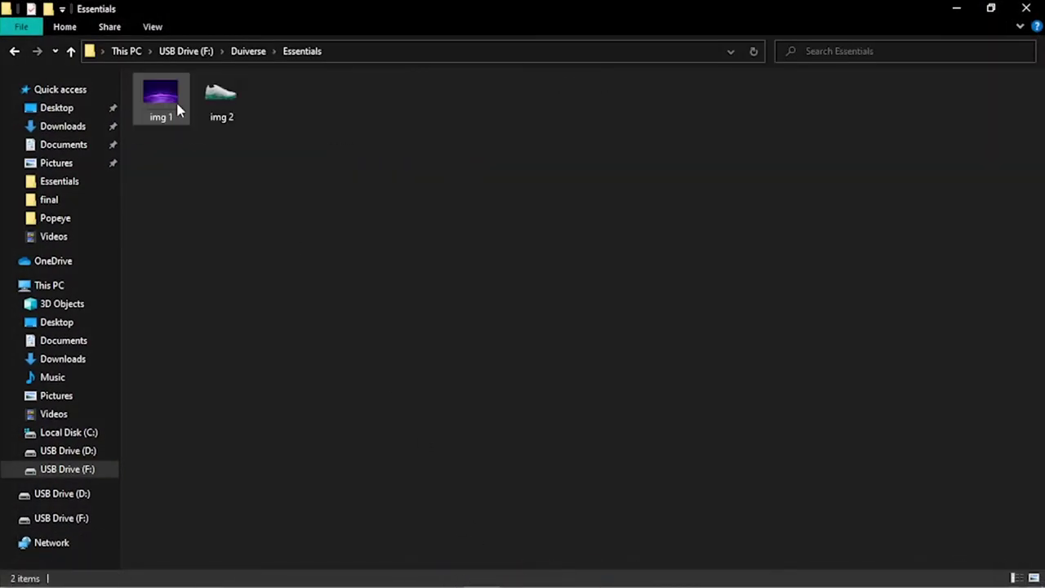
drag(217, 99, 378, 286)
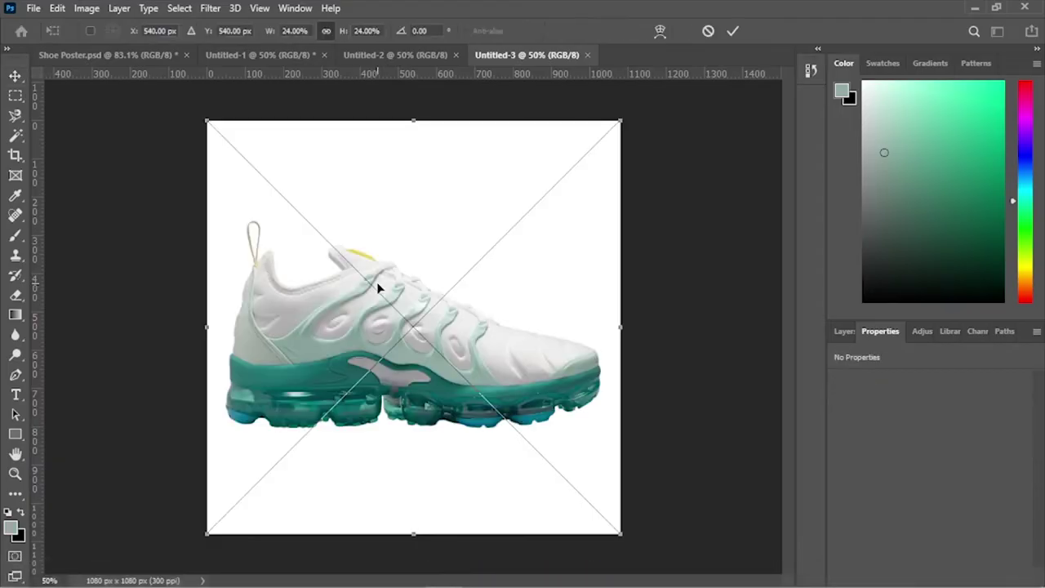
click(733, 31)
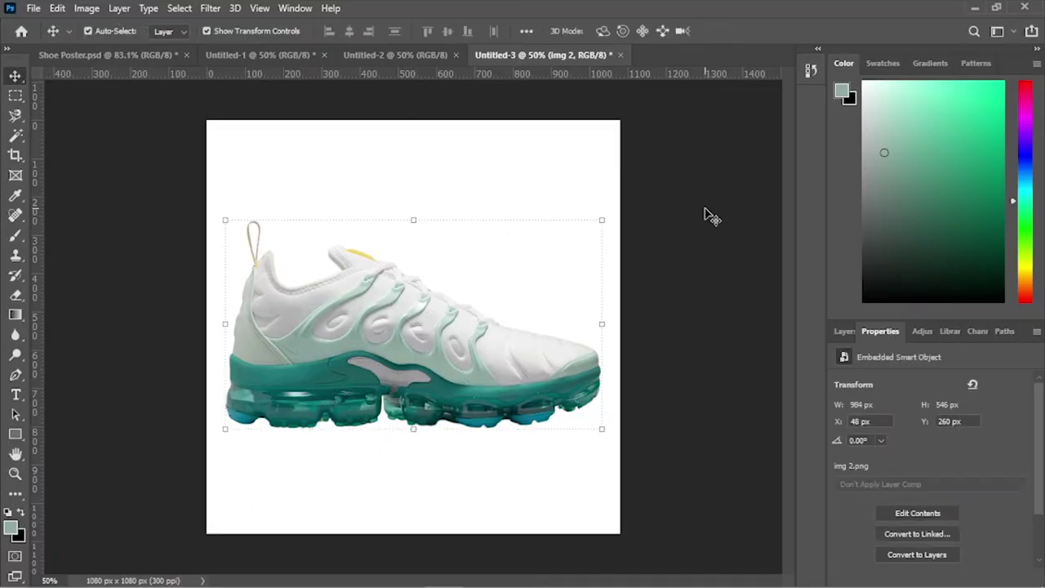
Scale the placed shoe down to about 15.85% and keep it near the middle of the canvas
drag(466, 357, 468, 358)
key(ctrl+t)
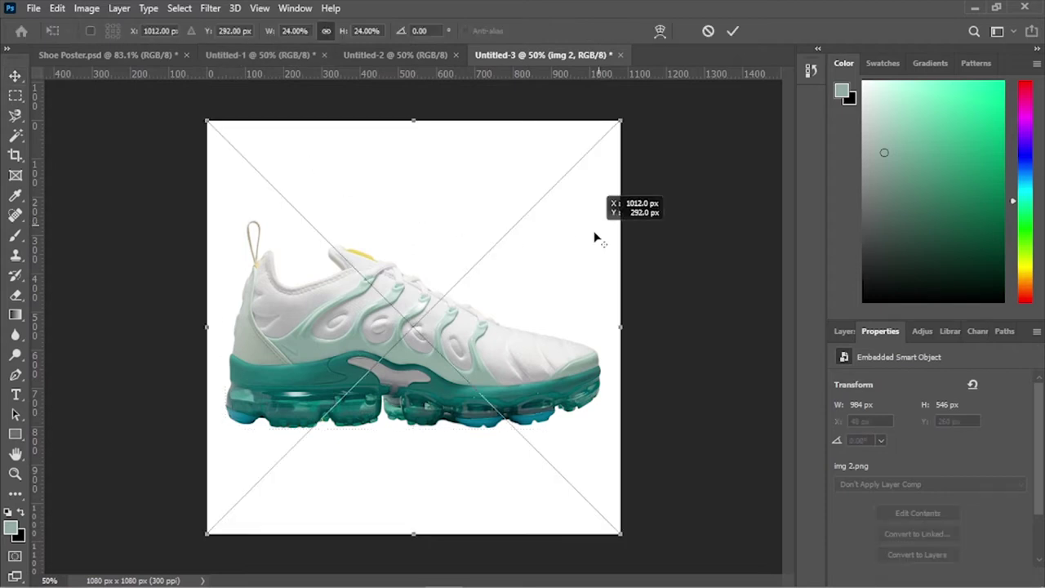
drag(609, 133, 607, 159)
drag(461, 312, 409, 344)
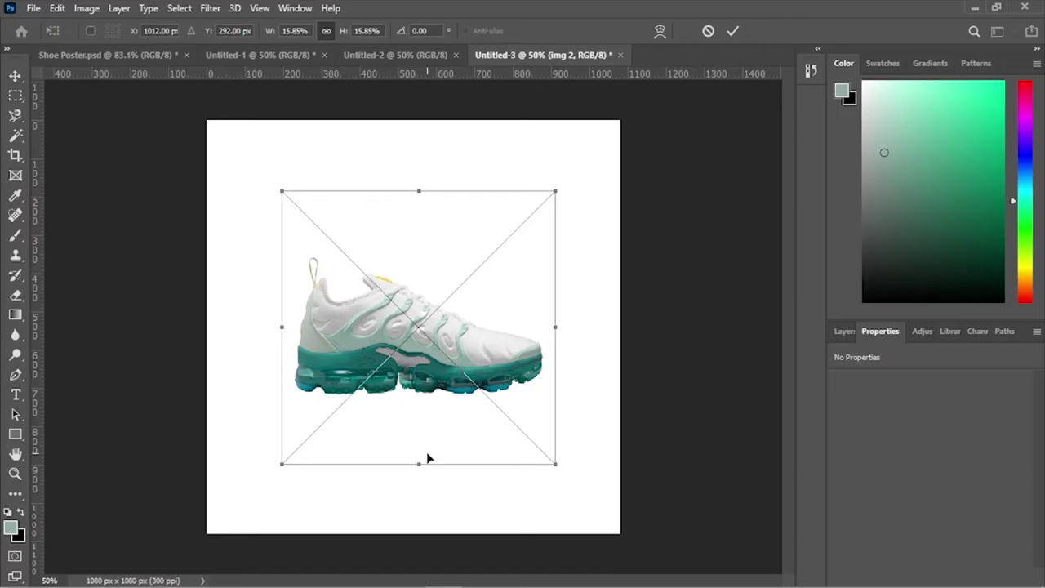
click(737, 35)
Show the layer list, enlarge the shoe to about 17.54% and reposition it around the middle of the canvas
click(846, 331)
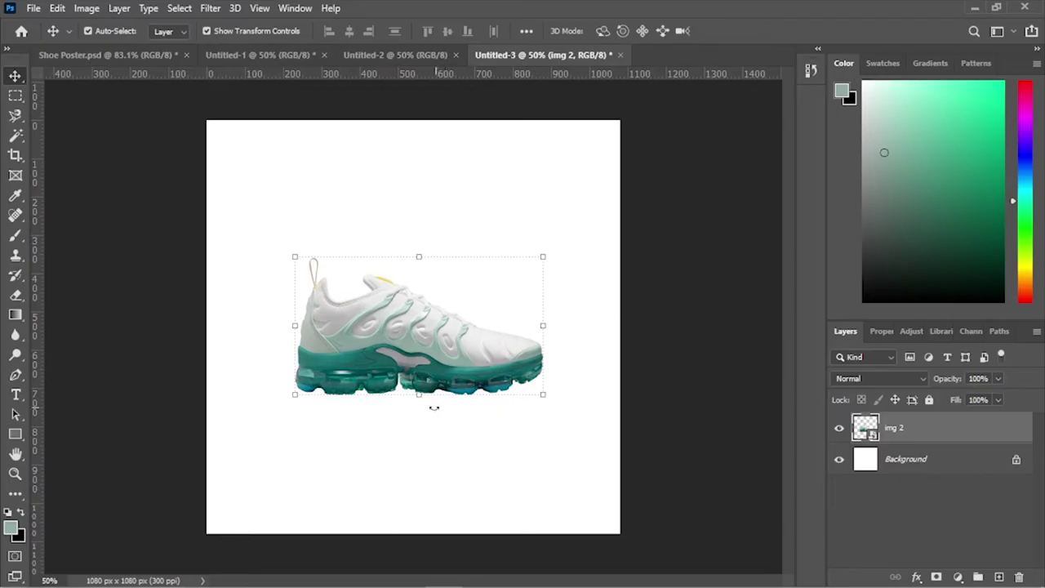
drag(420, 400, 422, 422)
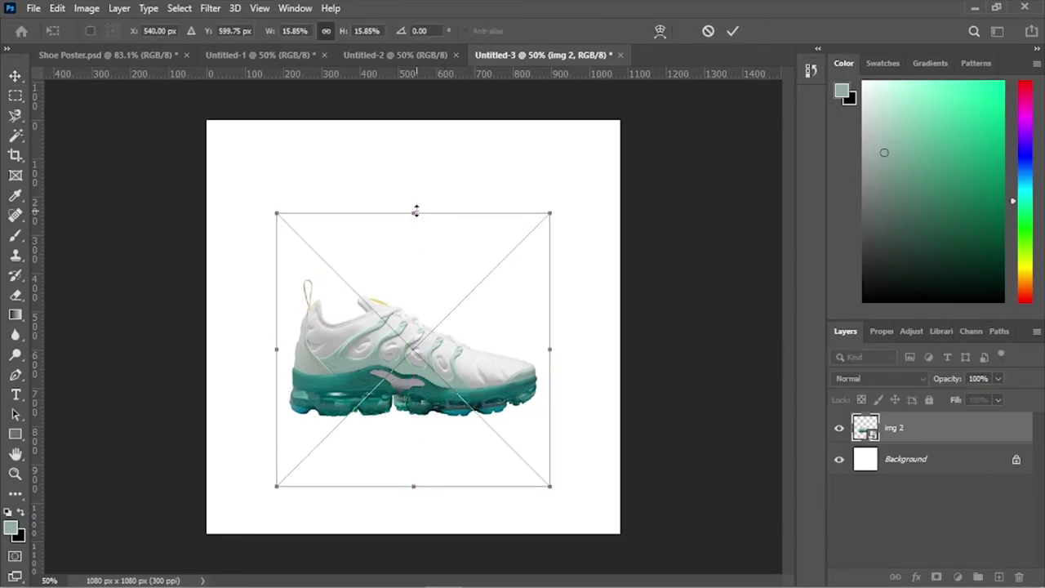
drag(416, 201, 416, 197)
key(Return)
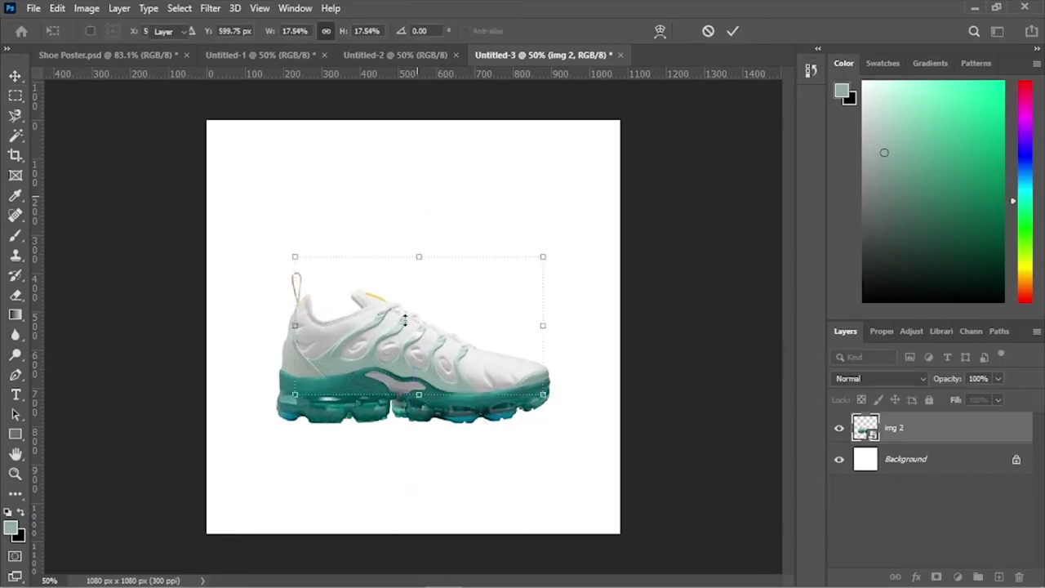
drag(408, 372, 403, 344)
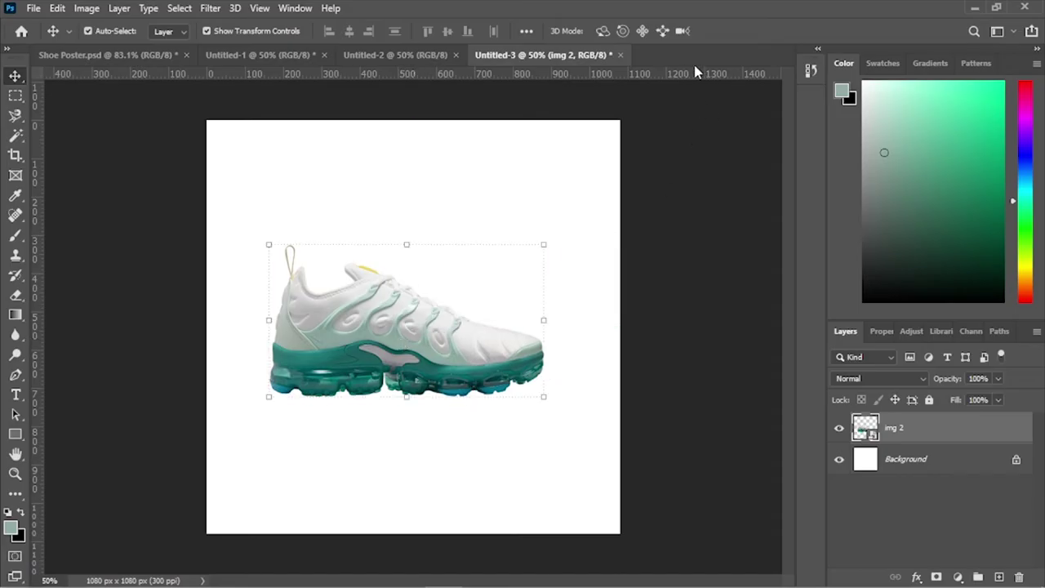
click(690, 142)
click(445, 351)
Add a solid color fill layer in teal 156363 between the Background and the shoe layer
click(898, 461)
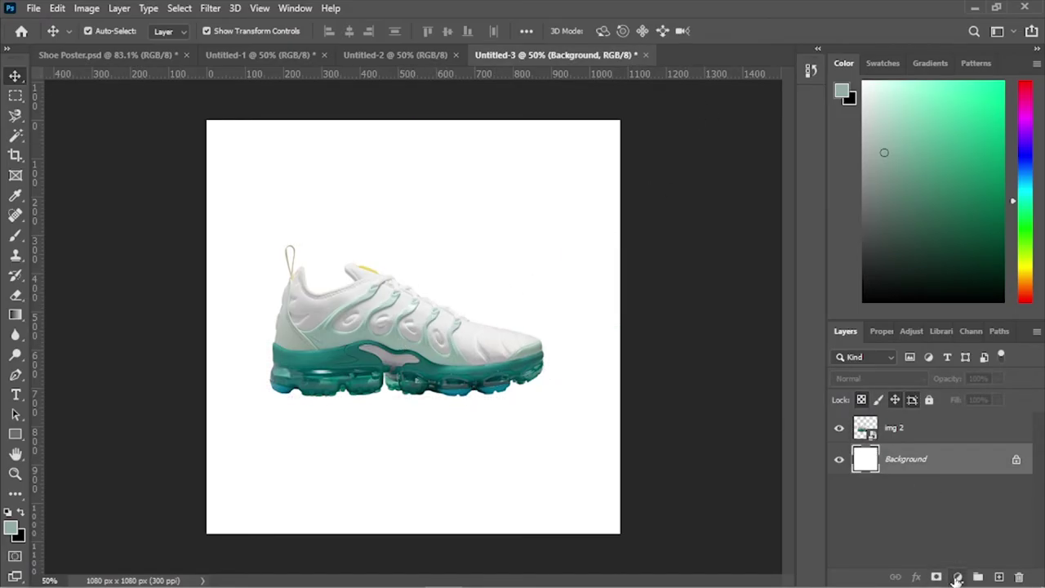
click(958, 576)
click(963, 310)
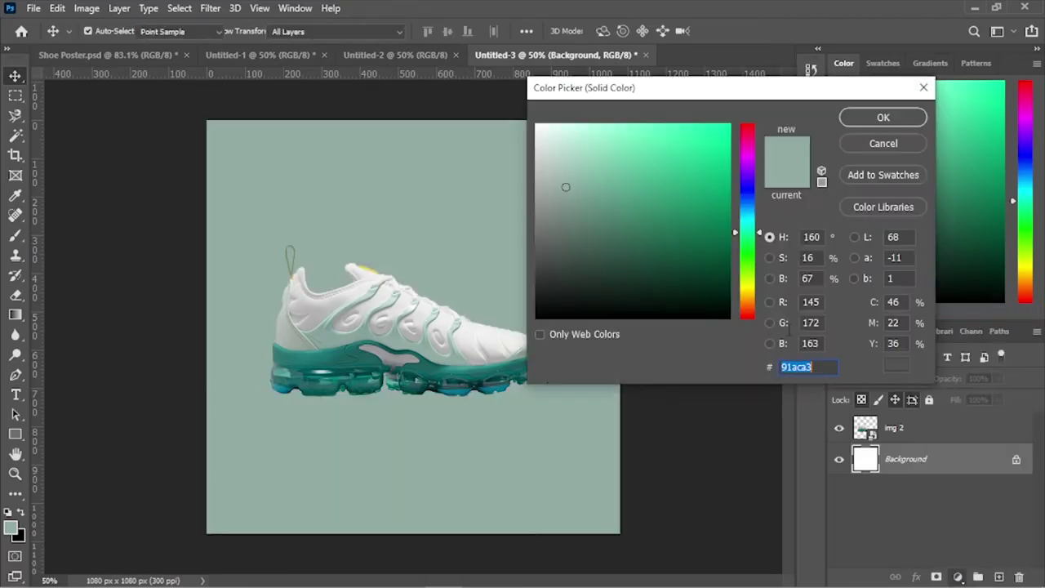
click(434, 370)
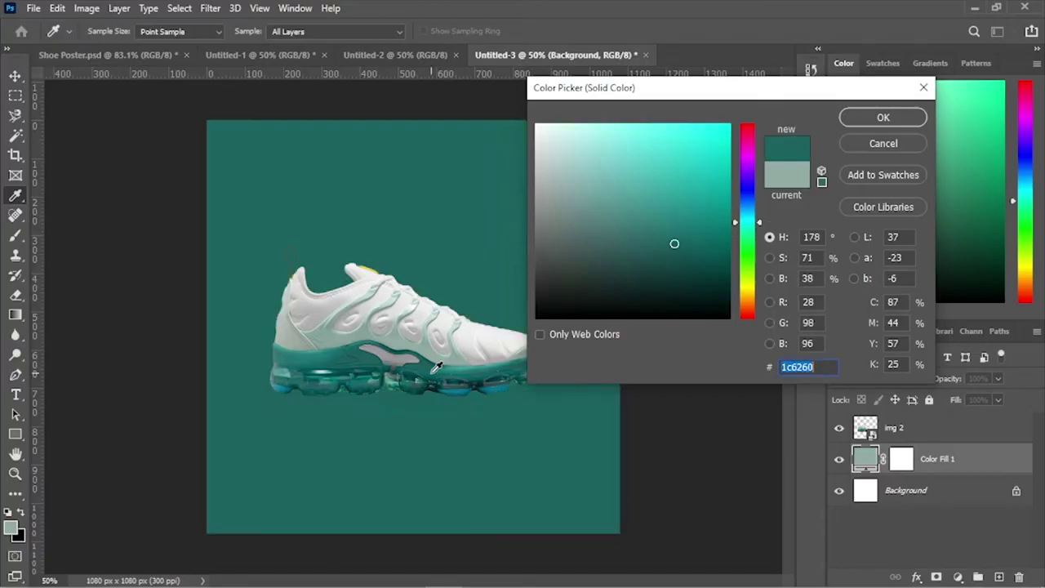
click(435, 368)
click(434, 368)
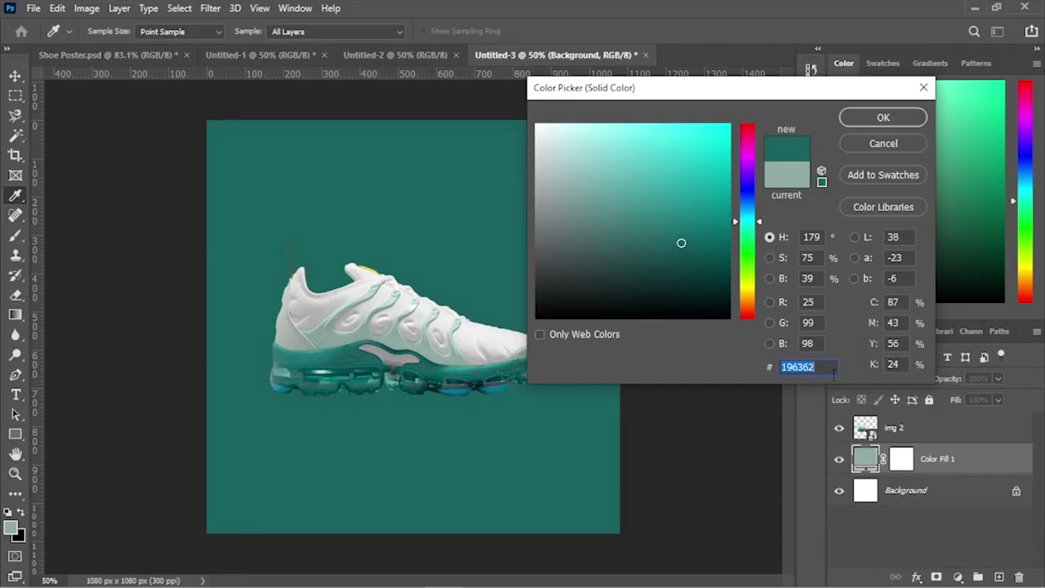
text(156)
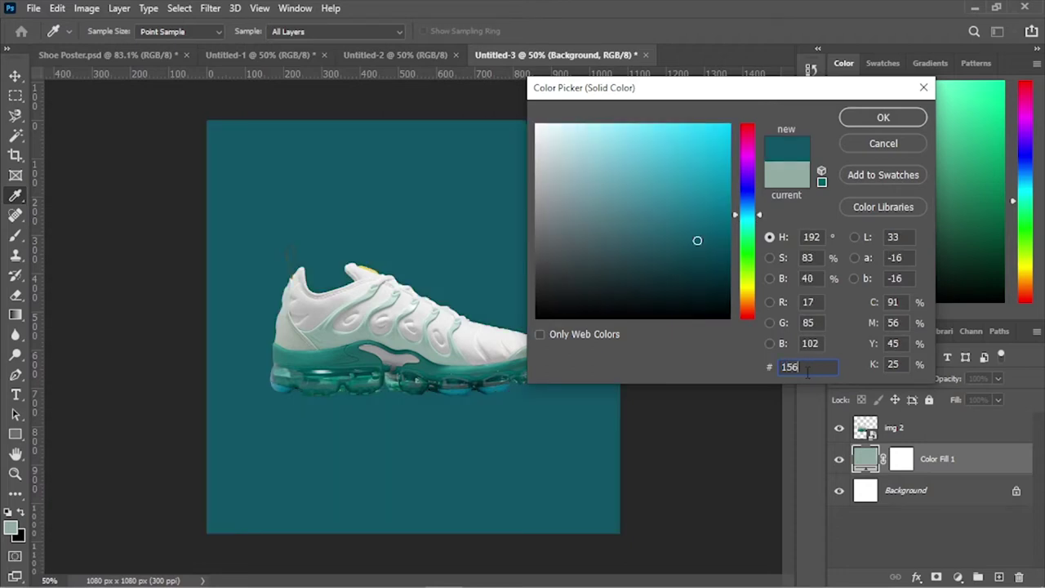
text(3)
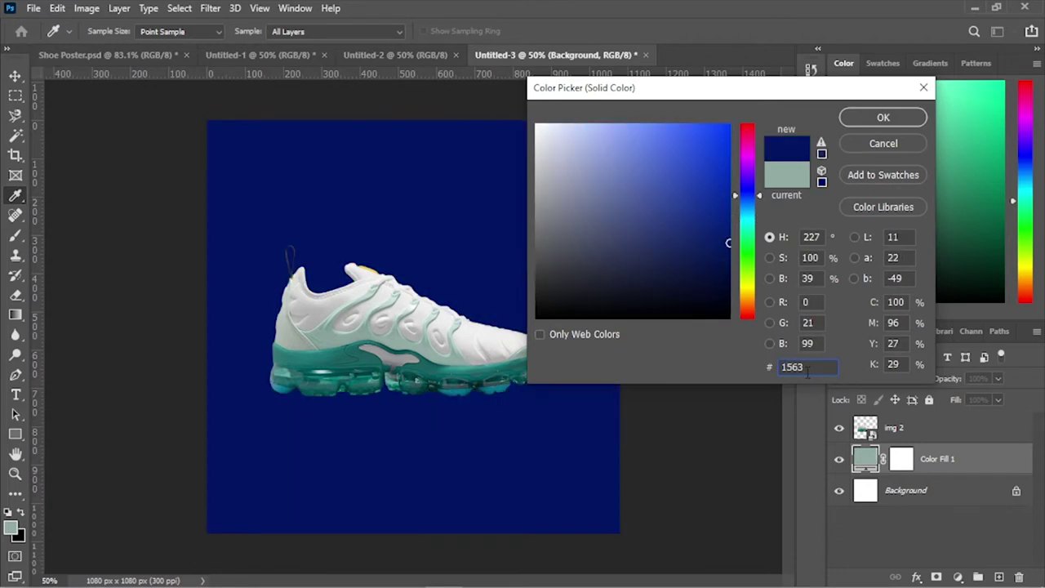
text(63)
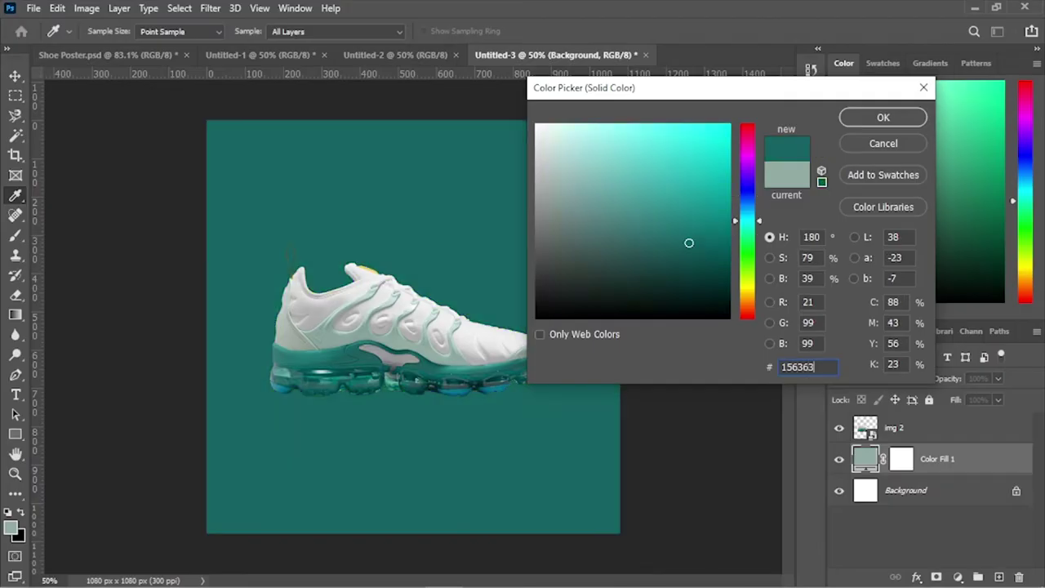
click(883, 119)
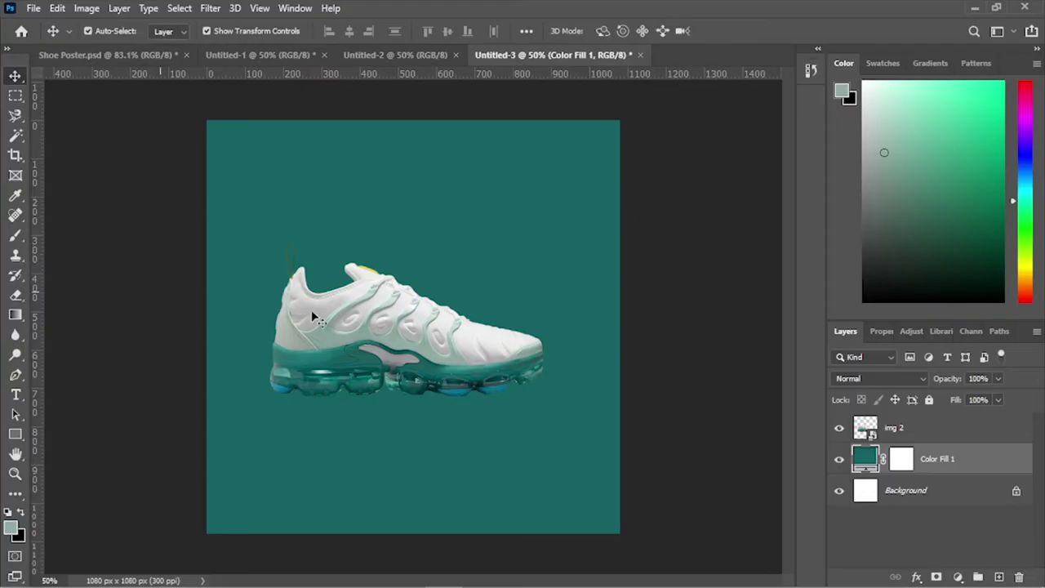
Center the shoe on the canvas and duplicate its layer
drag(378, 335, 388, 346)
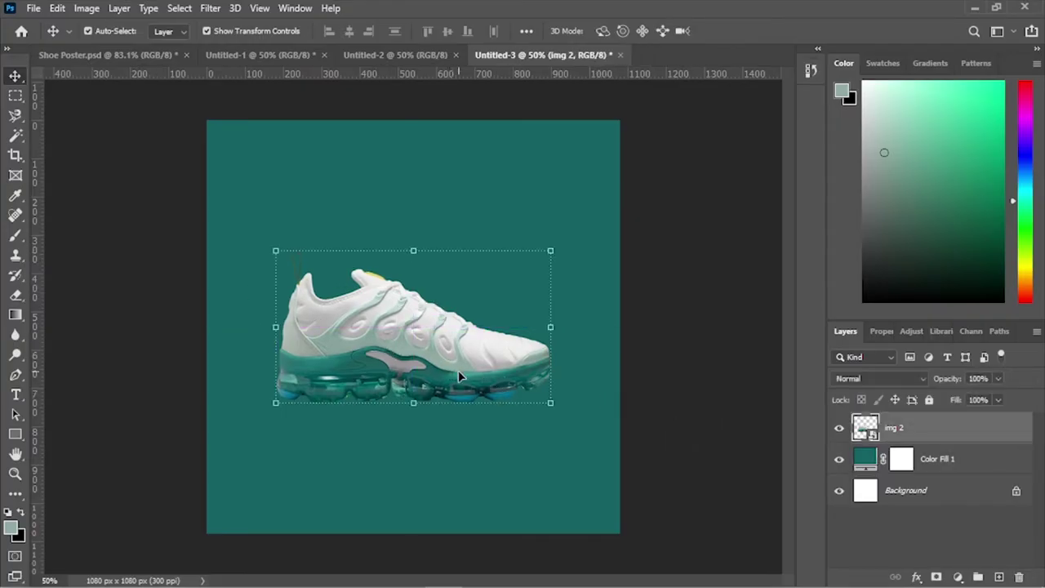
drag(959, 436, 998, 577)
Flip the lower shoe layer img 2 vertically and move it directly beneath the upright shoe as a reflection
click(903, 464)
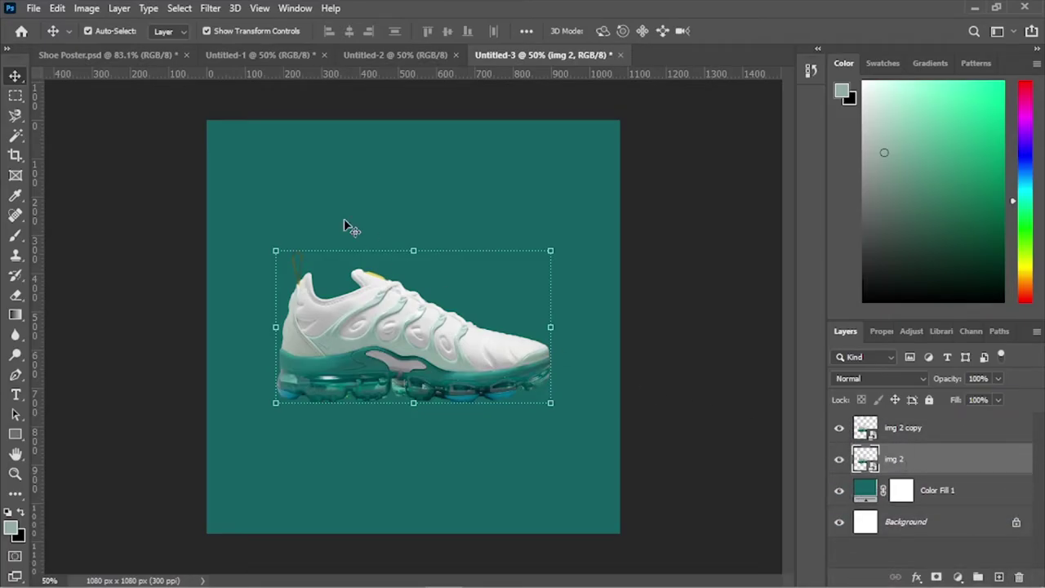
click(57, 8)
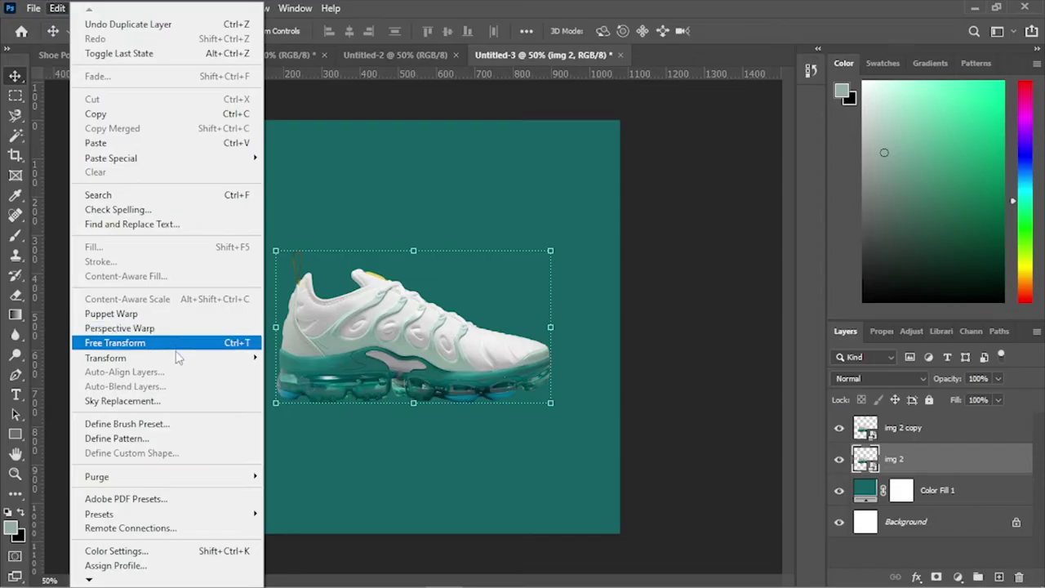
mouse_move(178, 357)
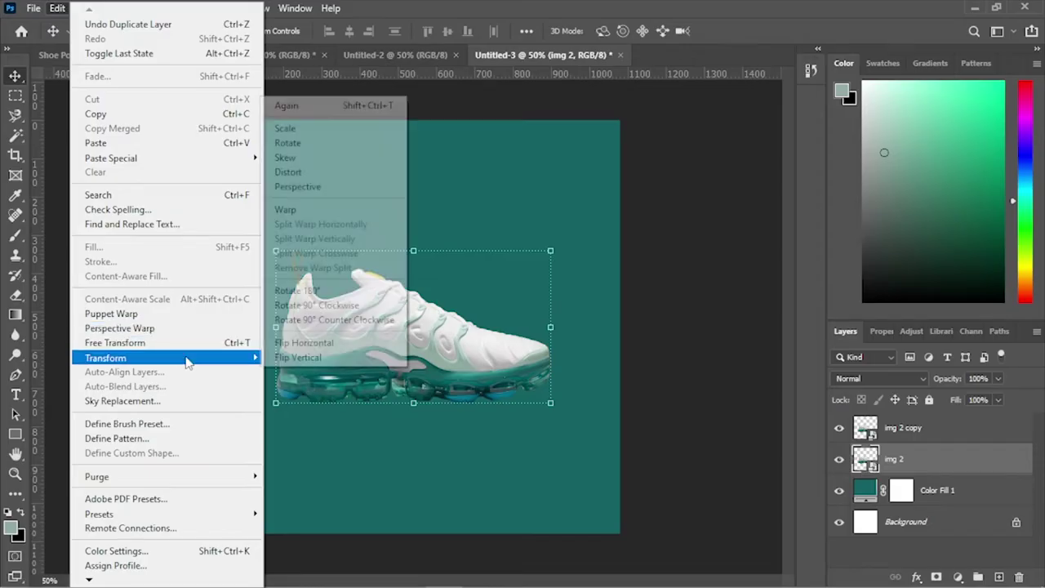
click(352, 363)
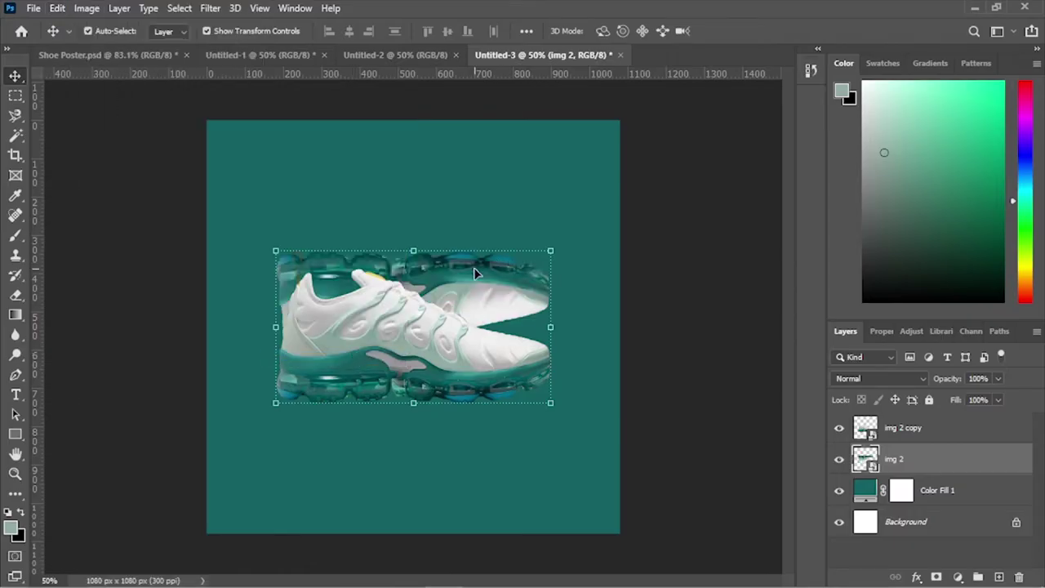
drag(475, 272, 478, 425)
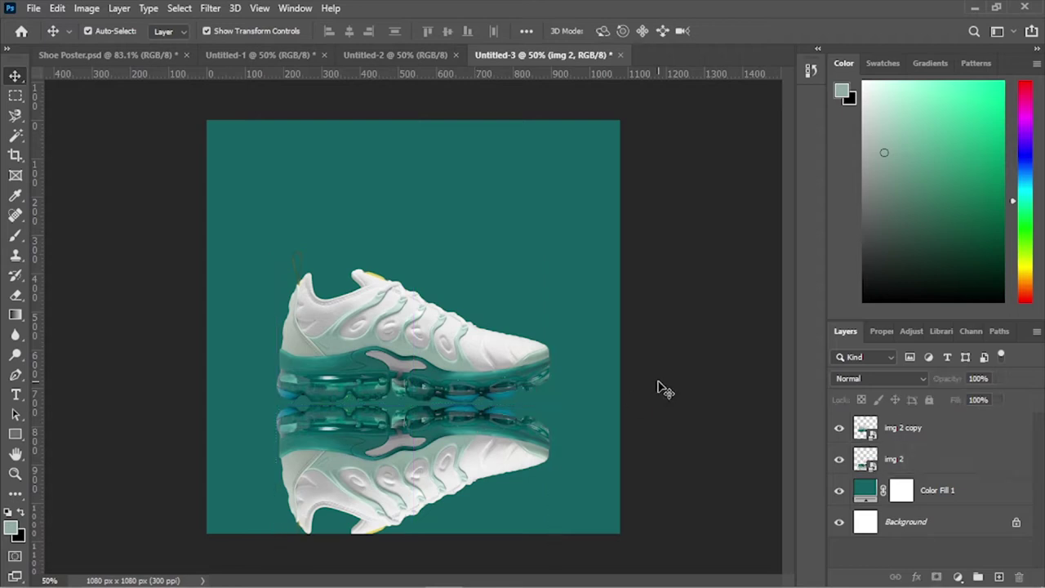
Rename the flipped shoe layer as shadow and the upright shoe layer as shoe
double_click(895, 459)
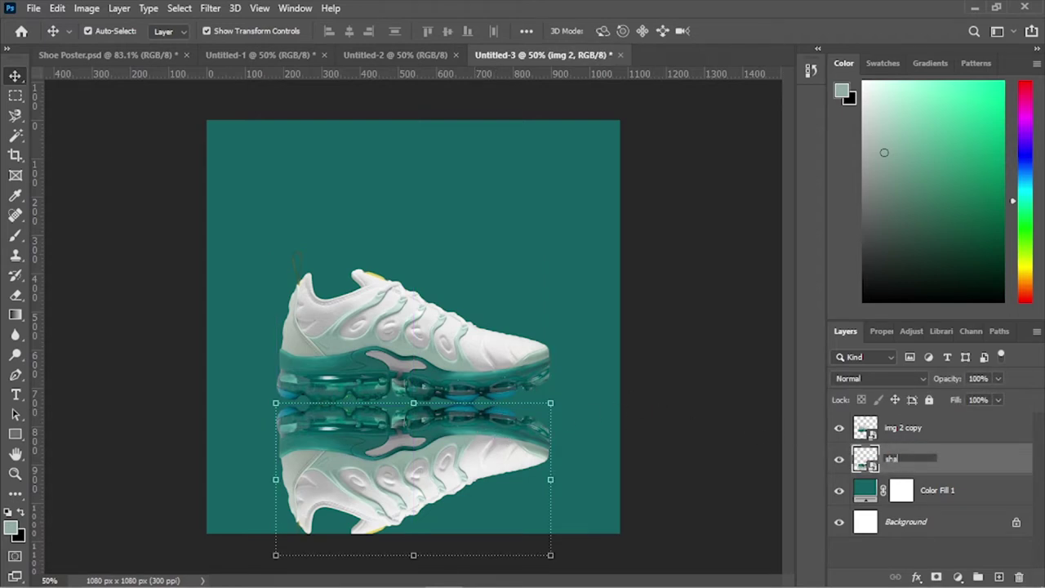
key(Return)
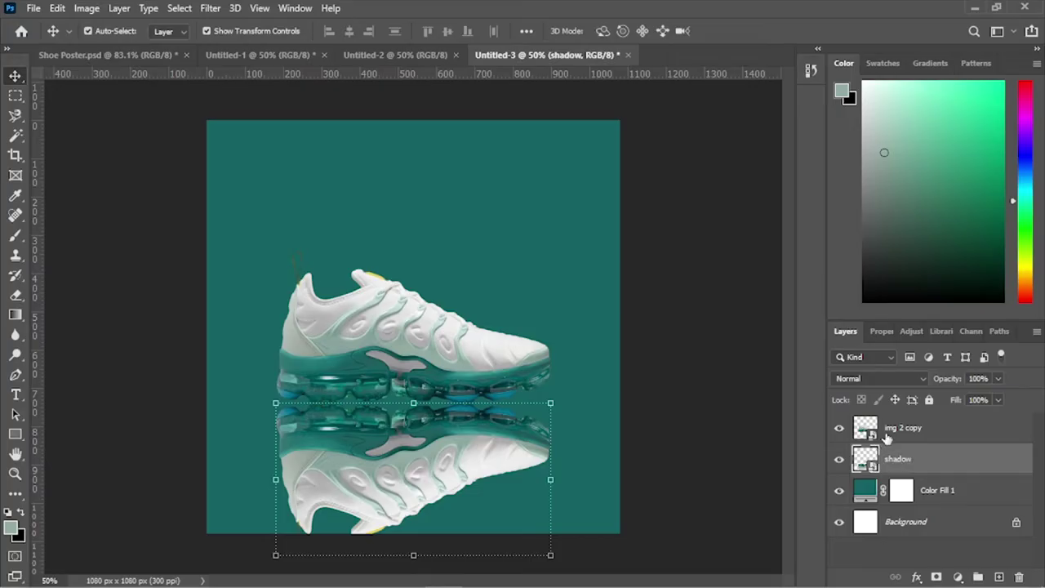
click(890, 432)
double_click(899, 428)
text(sho)
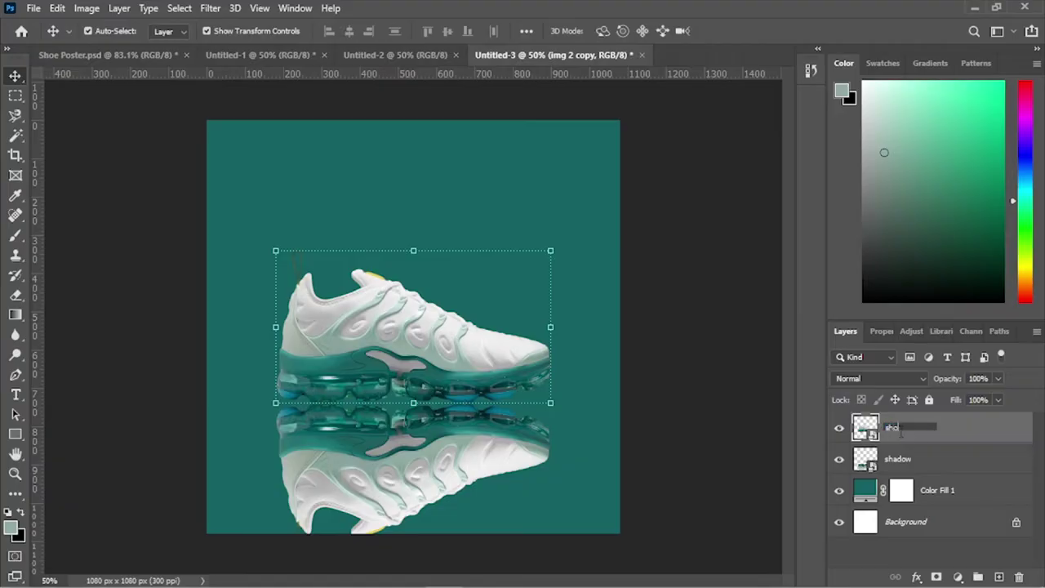
text(e)
key(Return)
click(650, 384)
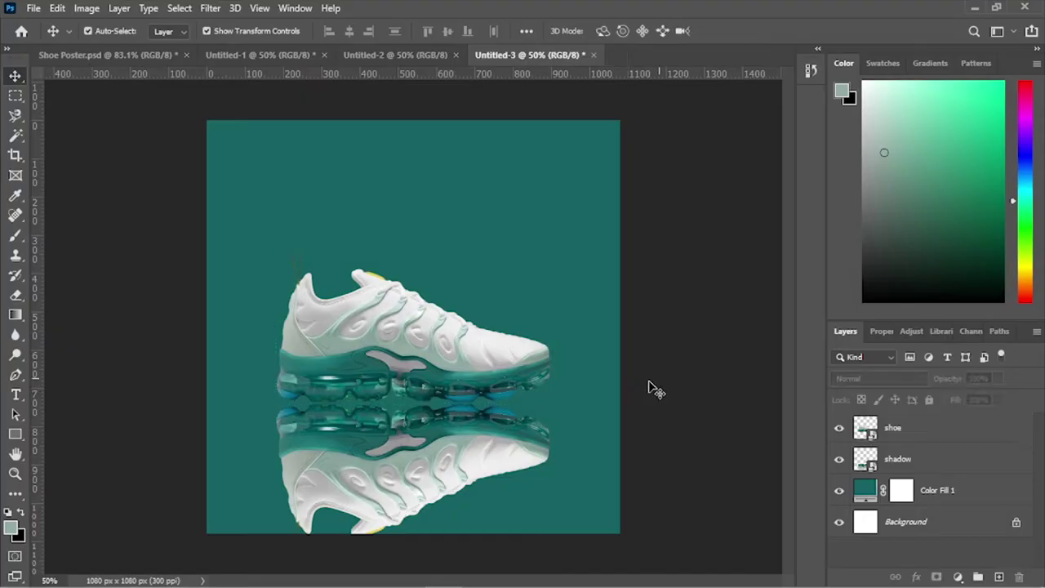
Add a layer mask to the shadow layer and make that mask the active target
click(404, 459)
click(937, 576)
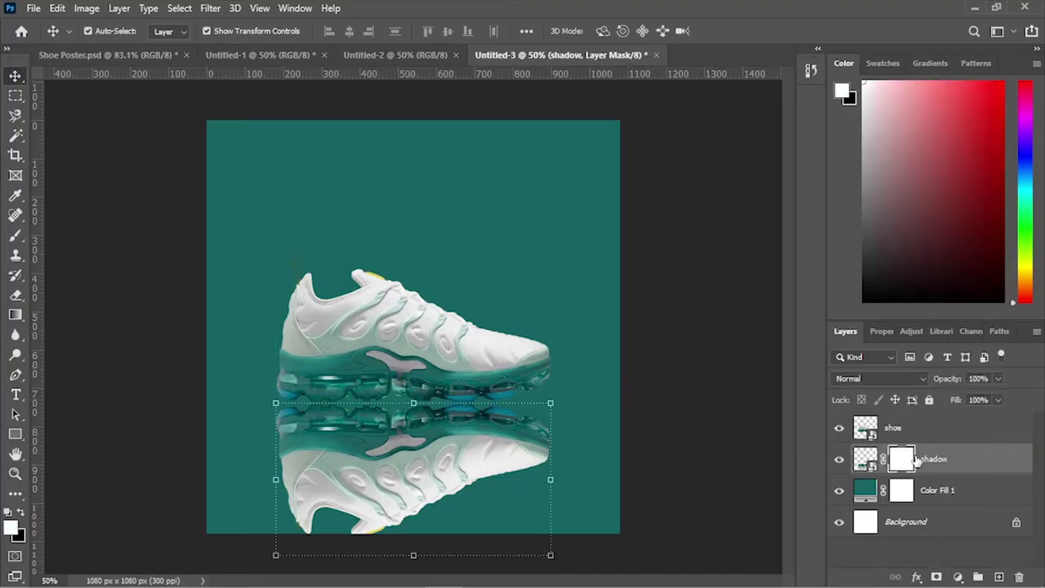
click(902, 439)
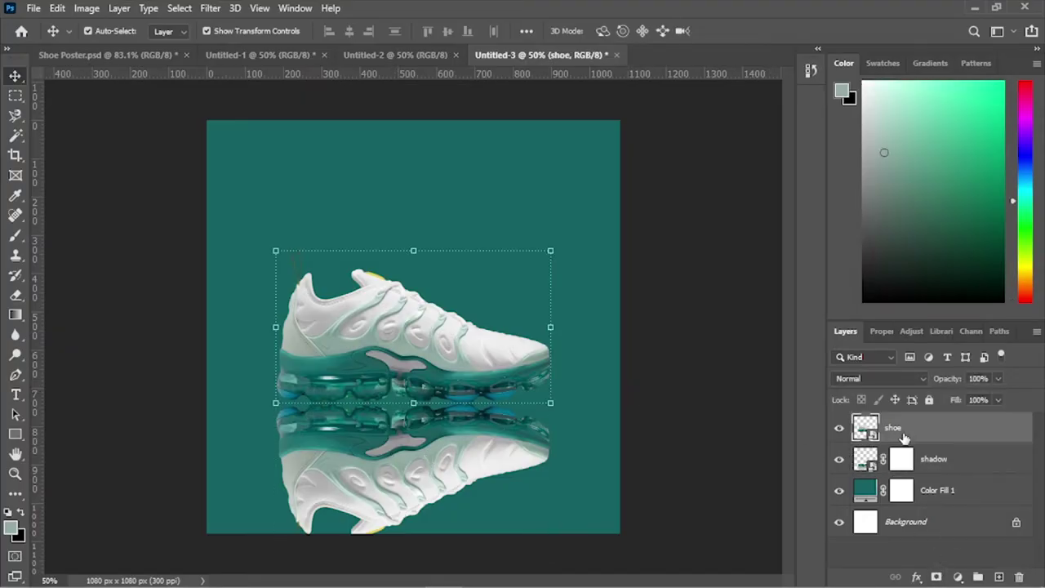
click(902, 459)
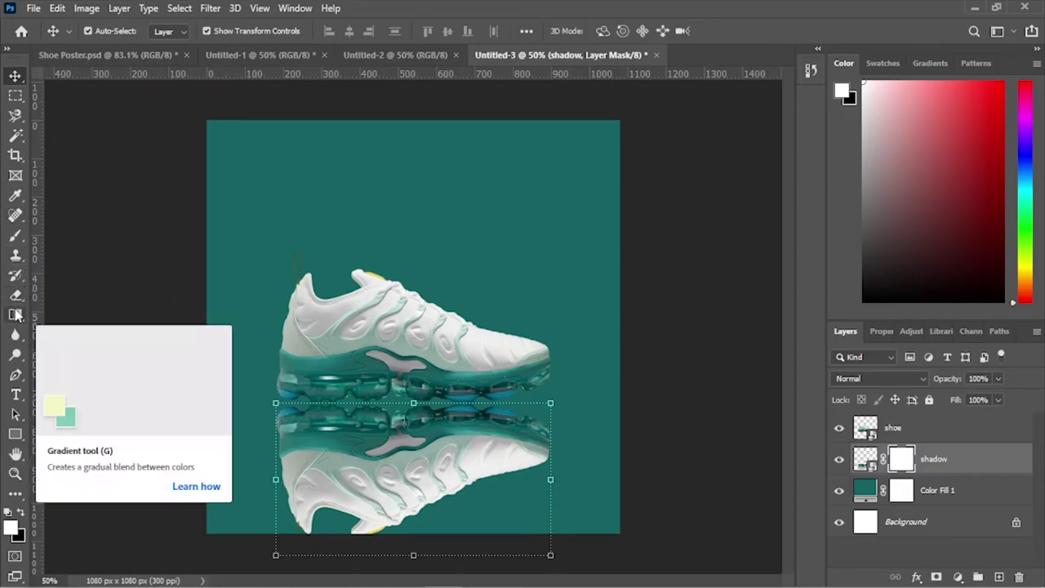
Set the Gradient tool to the white-to-black Foreground to Background gradient
click(17, 315)
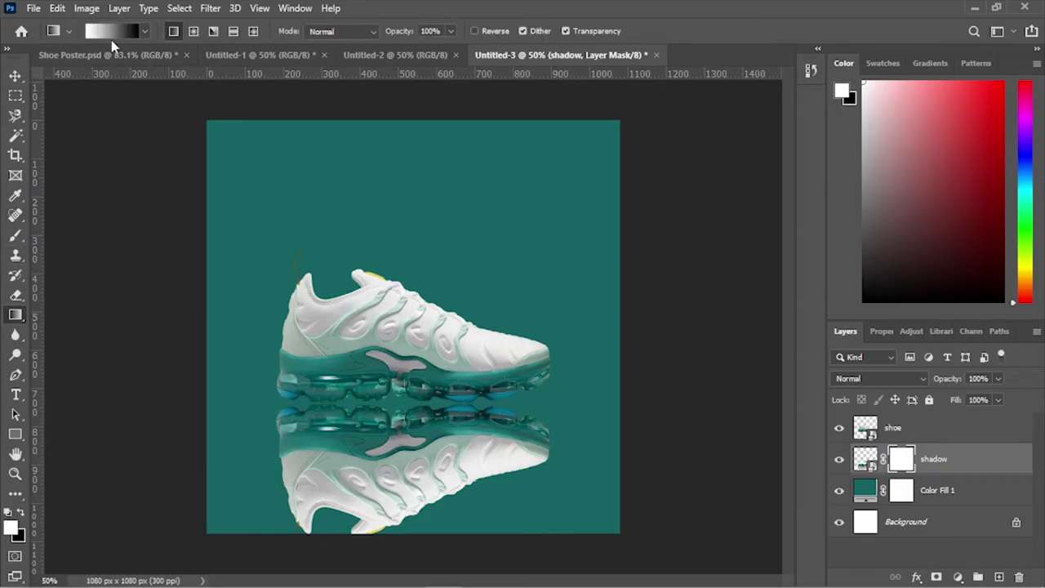
click(92, 31)
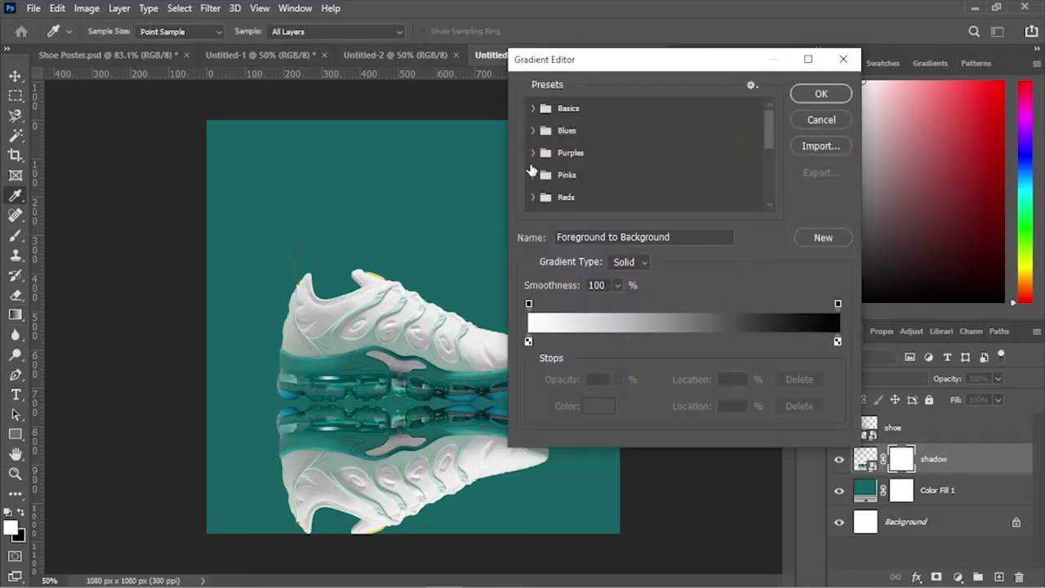
click(532, 108)
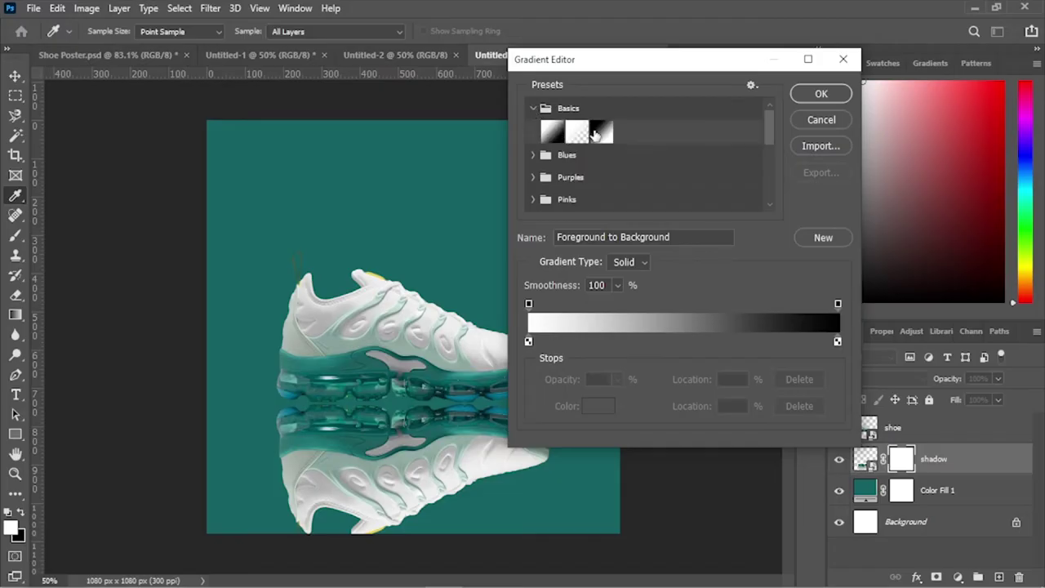
click(819, 94)
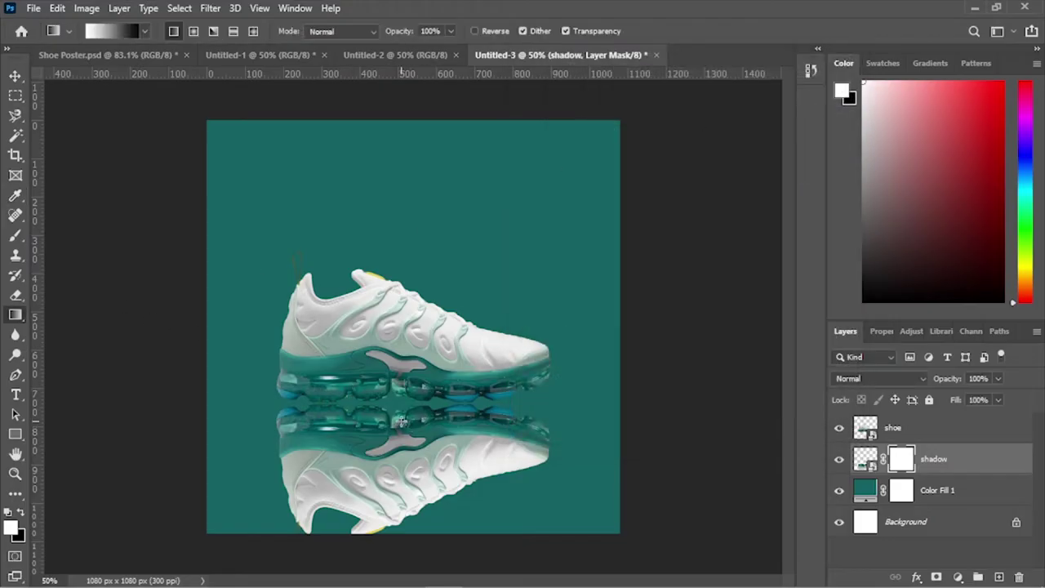
Draw a vertical gradient on the shadow layer's mask so the reflection fades out a short distance below the sole
drag(401, 421, 401, 500)
drag(412, 549, 412, 549)
drag(400, 383, 395, 506)
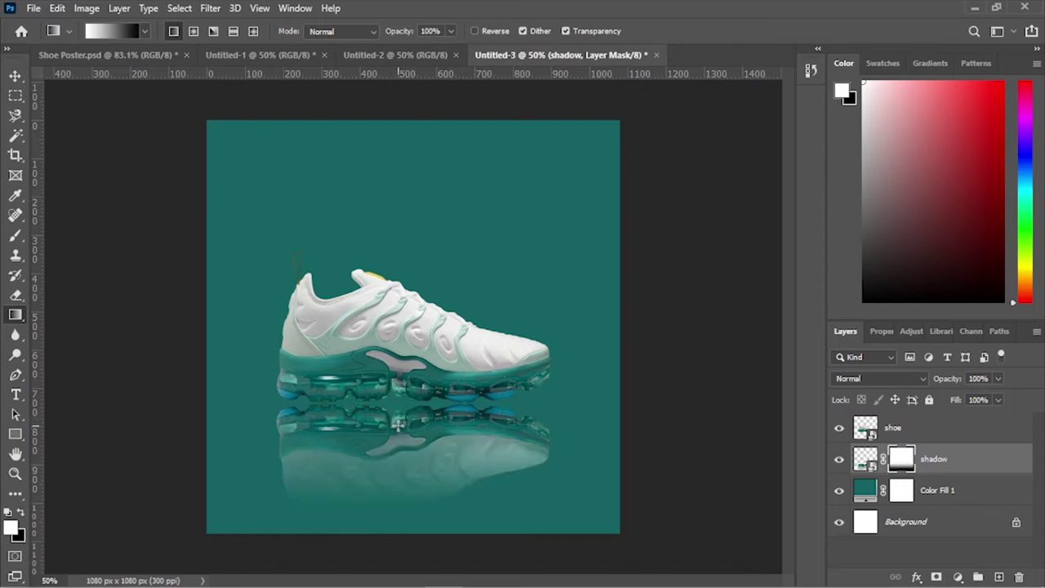
drag(398, 422, 401, 472)
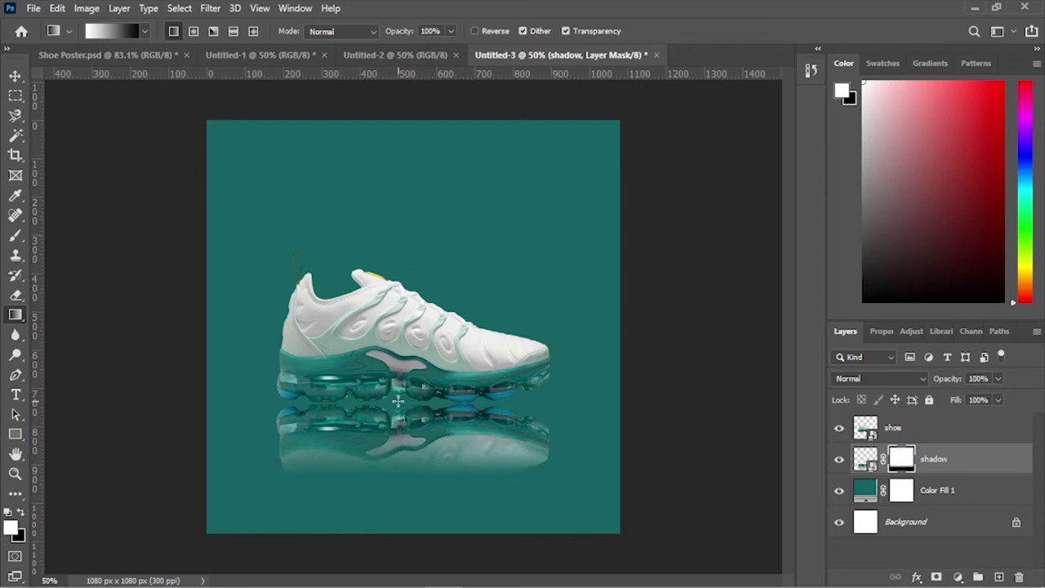
drag(398, 399, 398, 447)
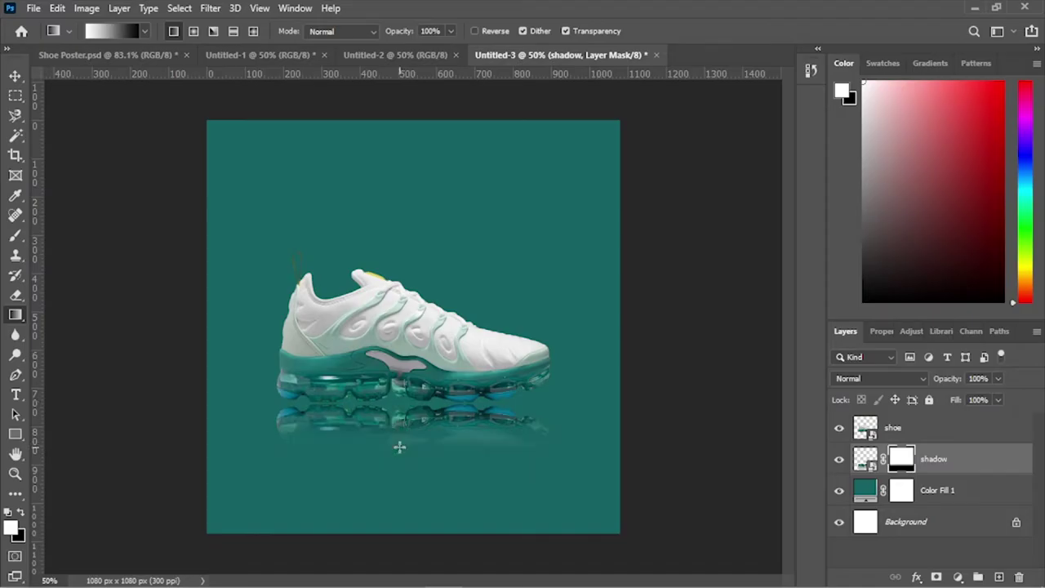
drag(397, 405, 395, 457)
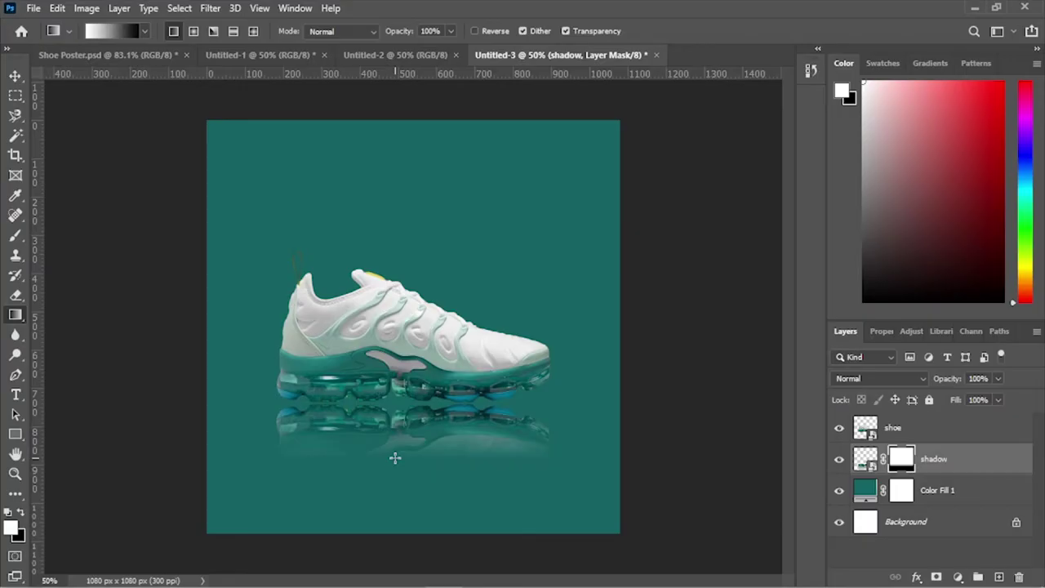
drag(396, 399, 398, 461)
drag(399, 395, 400, 455)
click(15, 76)
click(148, 284)
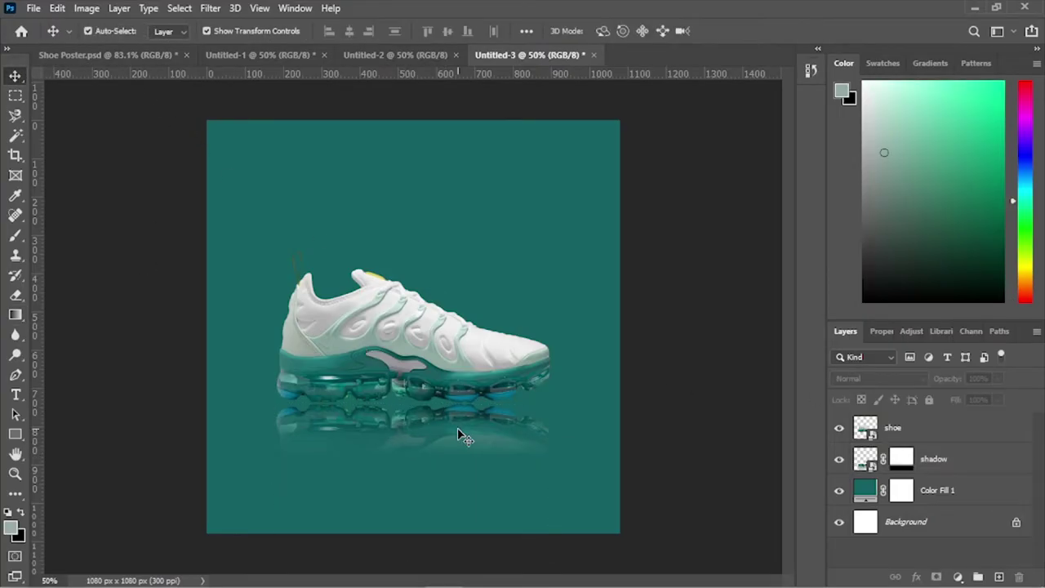
click(471, 384)
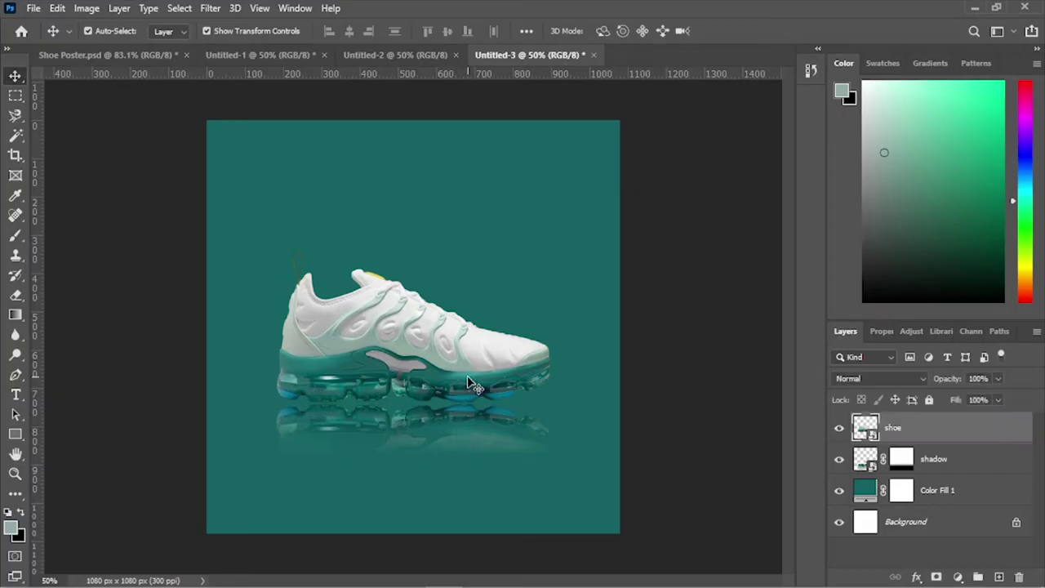
click(675, 404)
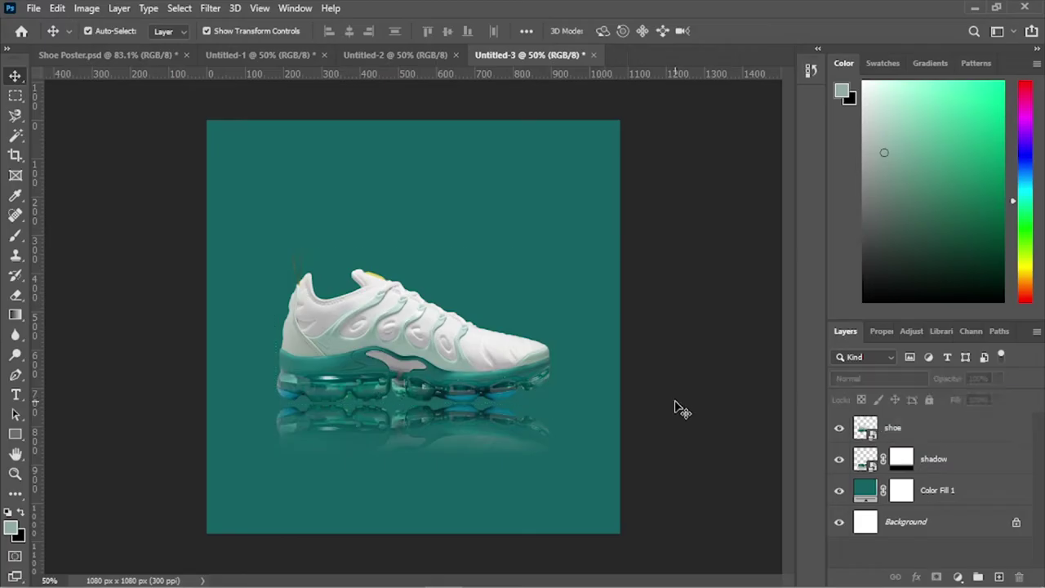
Lock the Color Fill 1 layer and add a new empty layer directly above it
click(947, 500)
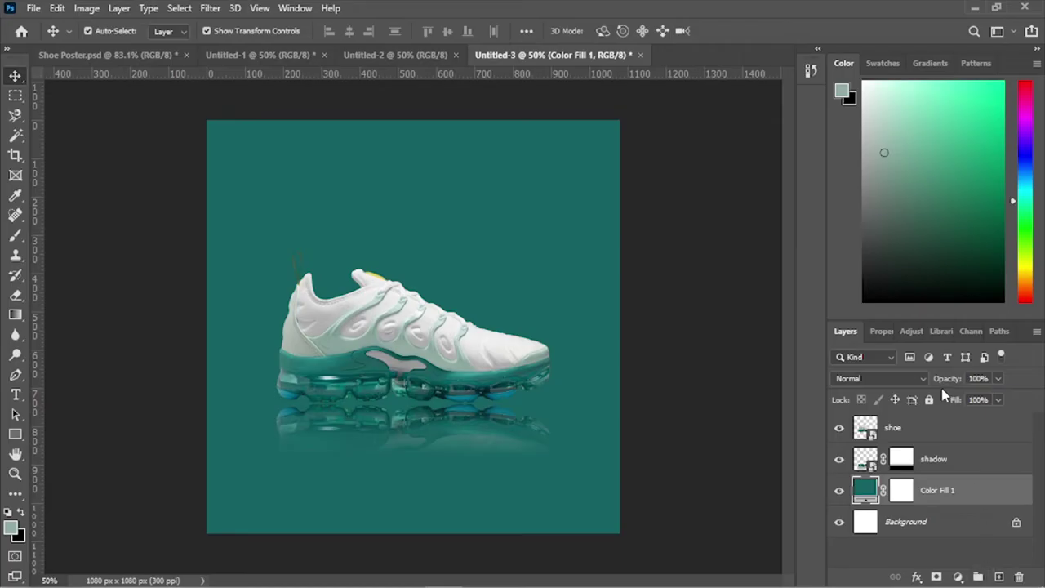
click(929, 399)
click(998, 577)
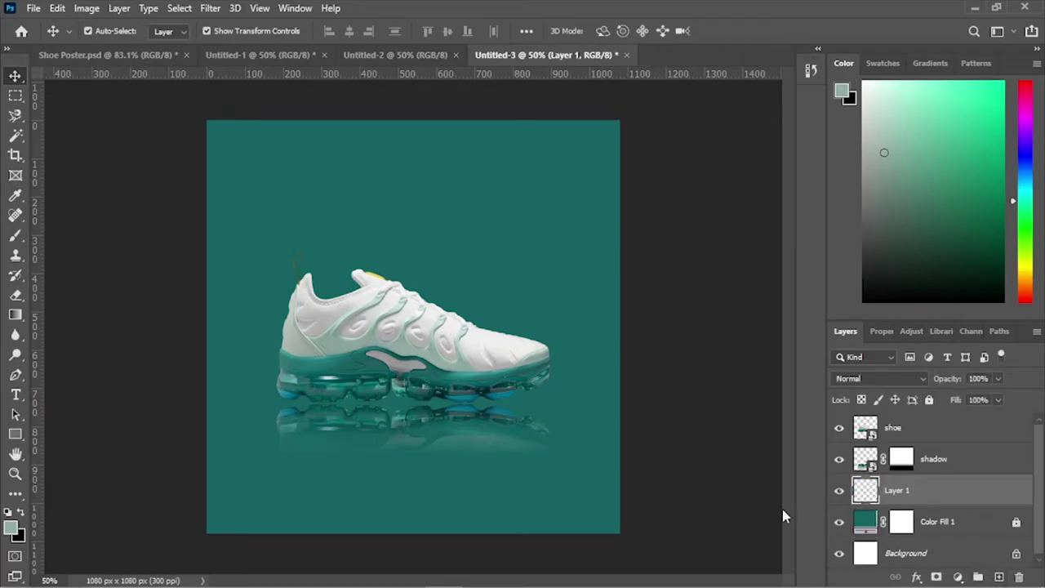
Sample a pale grey-green from the shoe as the foreground colour for the Brush tool
click(15, 236)
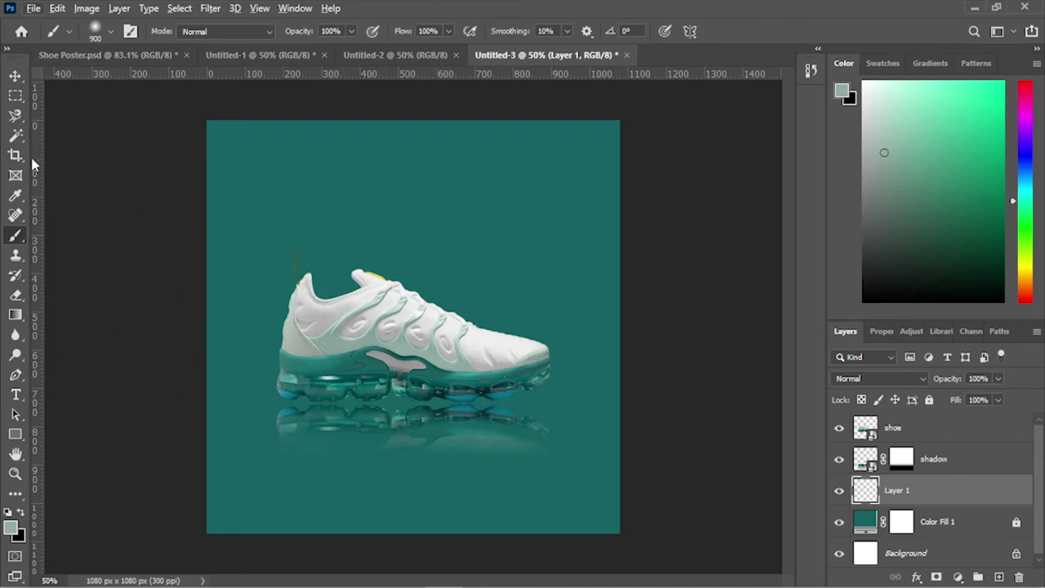
key(i)
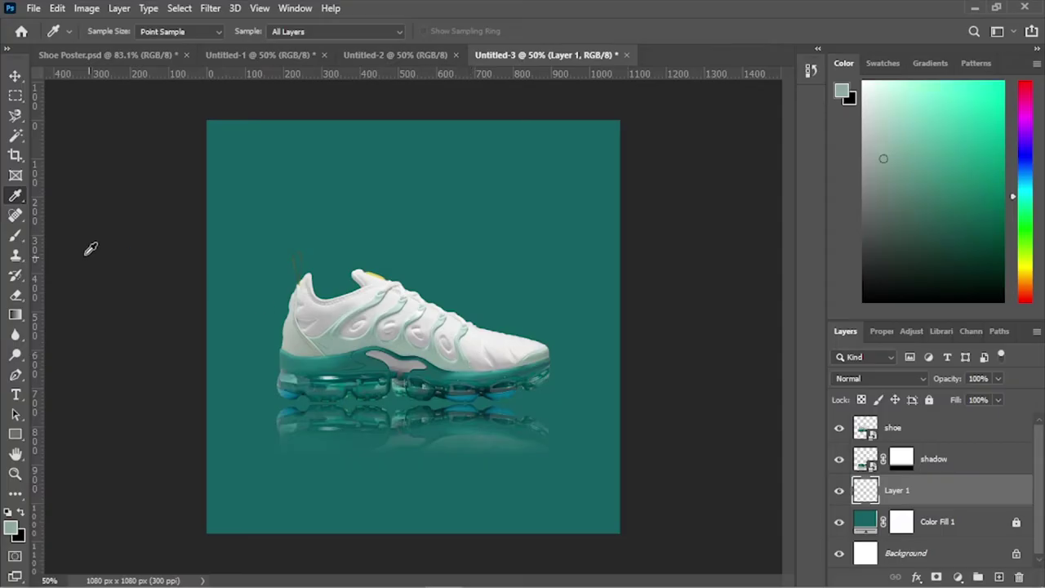
click(454, 357)
click(14, 235)
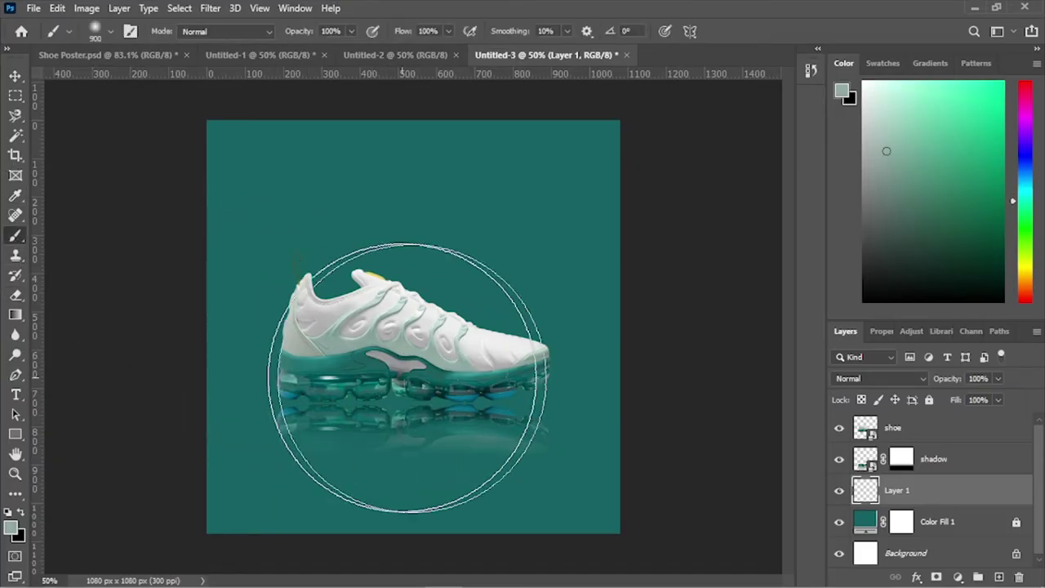
Paint a soft glow behind the shoe on the new layer, replacing the 900 px trial dab with a 1000 px one
click(411, 347)
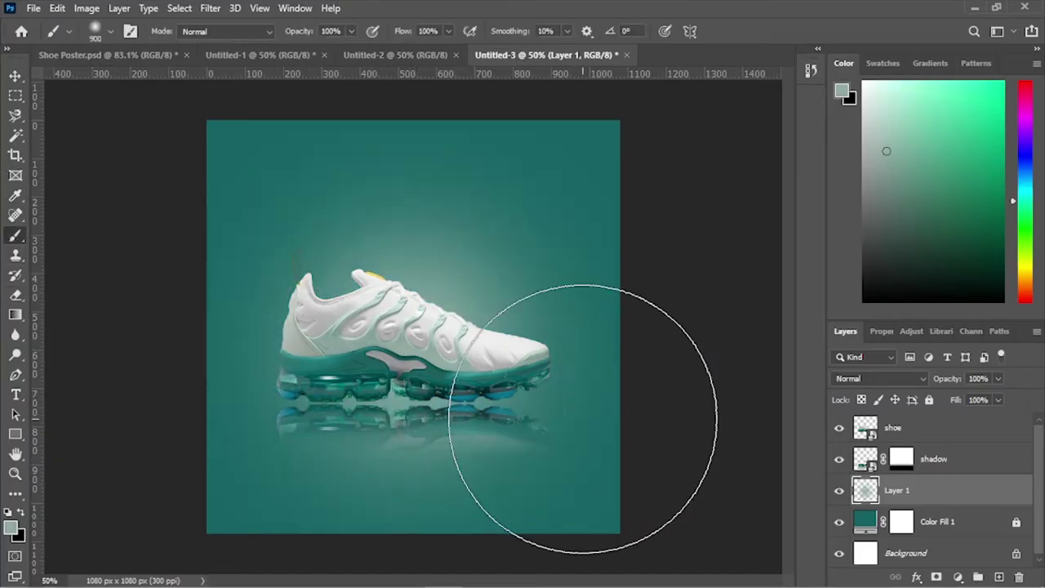
key(ctrl+z)
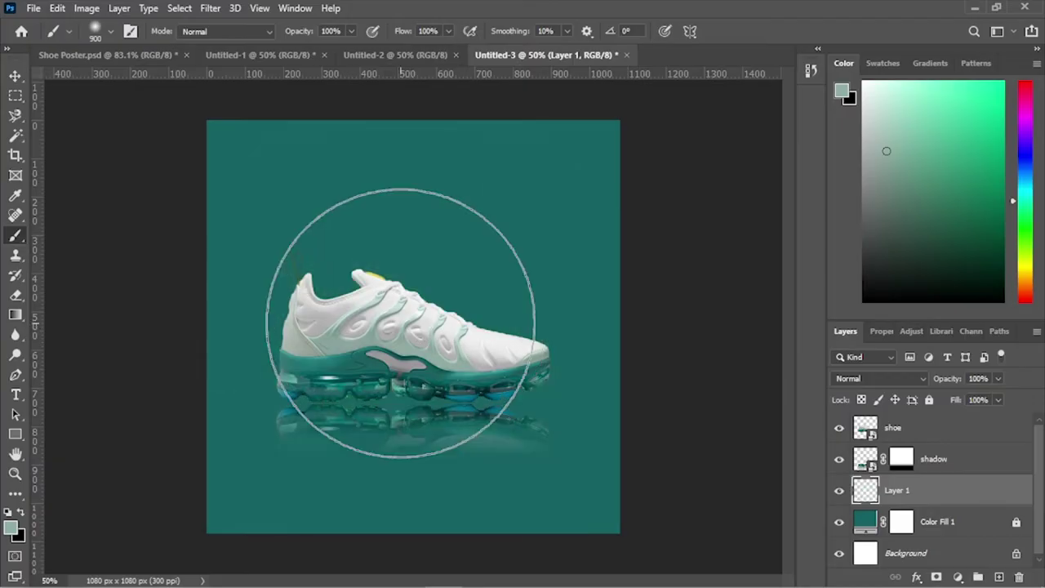
key(bracketright)
click(381, 347)
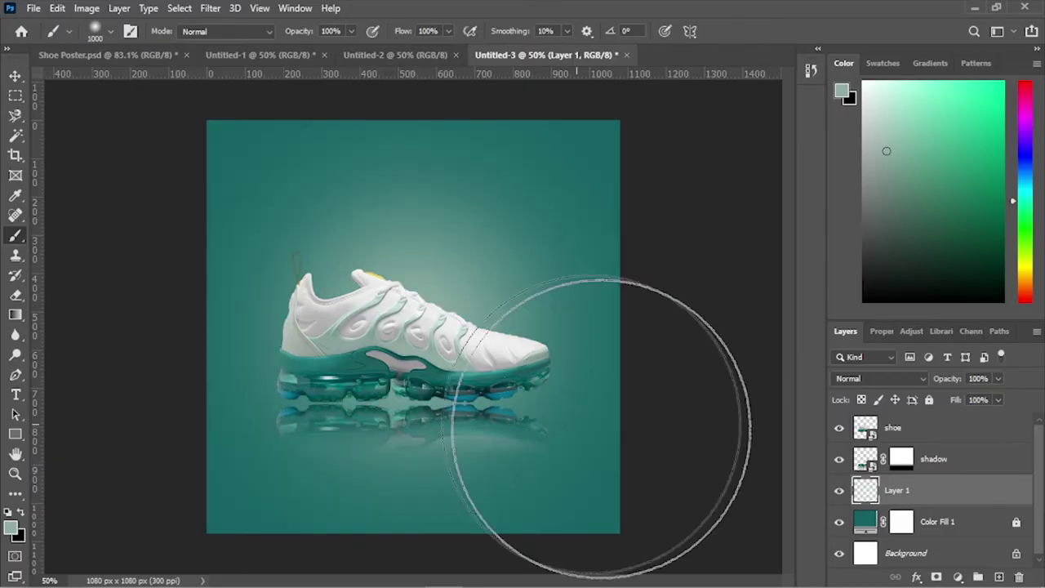
click(15, 76)
click(726, 389)
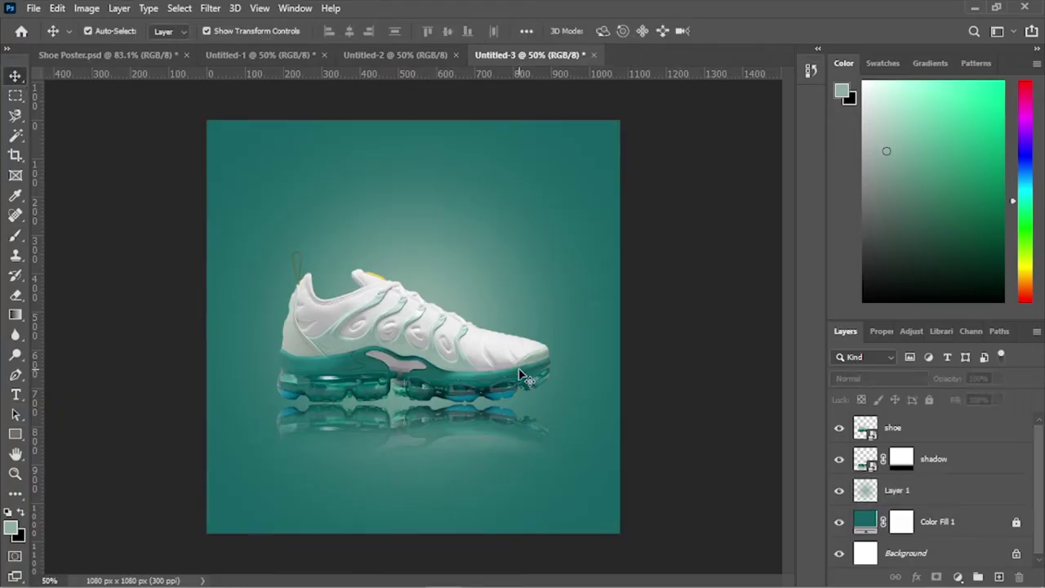
click(496, 371)
click(635, 399)
click(883, 435)
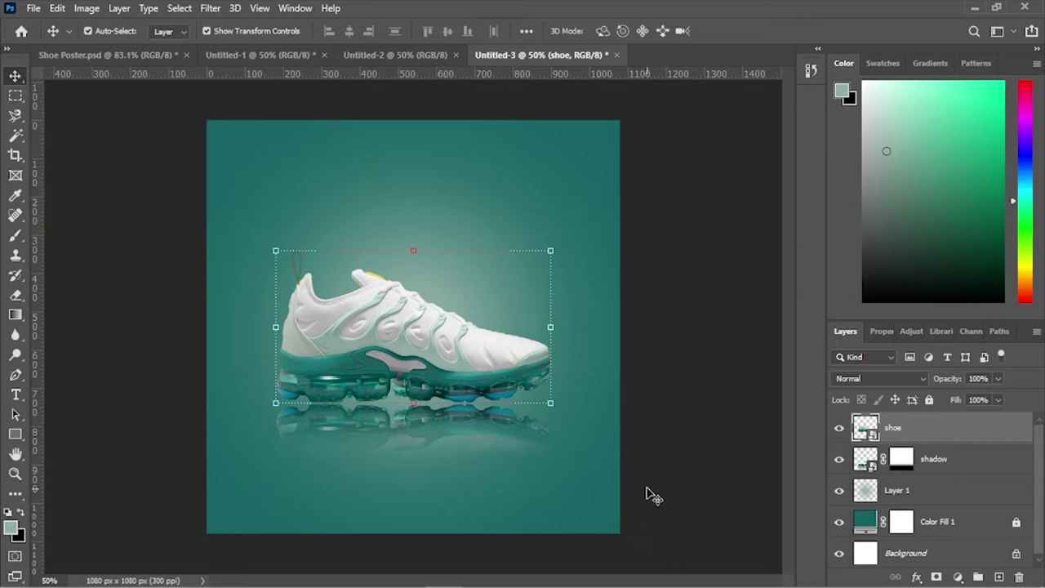
key(ctrl+h)
click(732, 529)
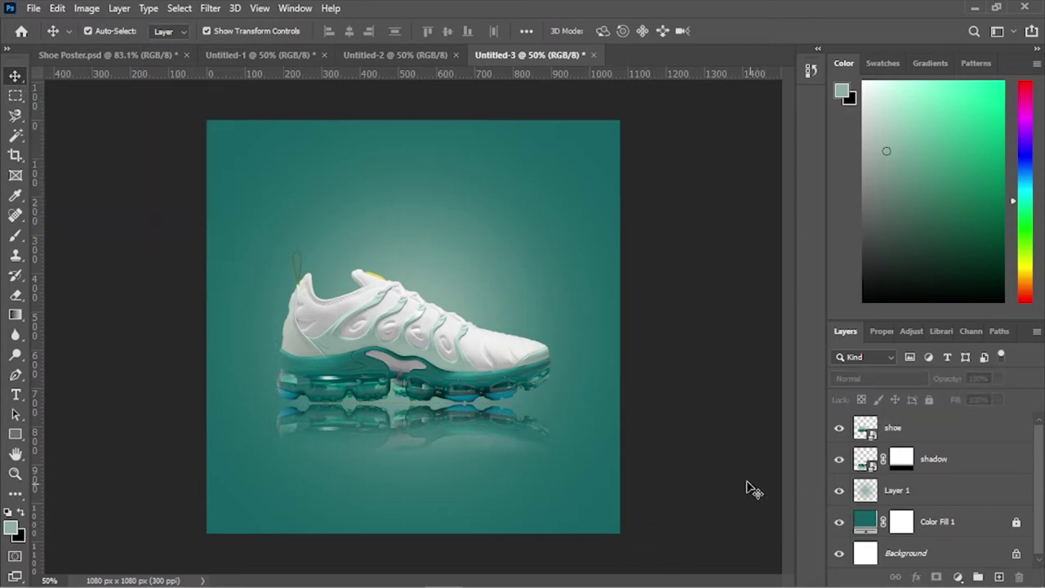
Group the shoe and shadow layers and name the group shoe
click(930, 460)
ctrl+click(943, 432)
key(ctrl+g)
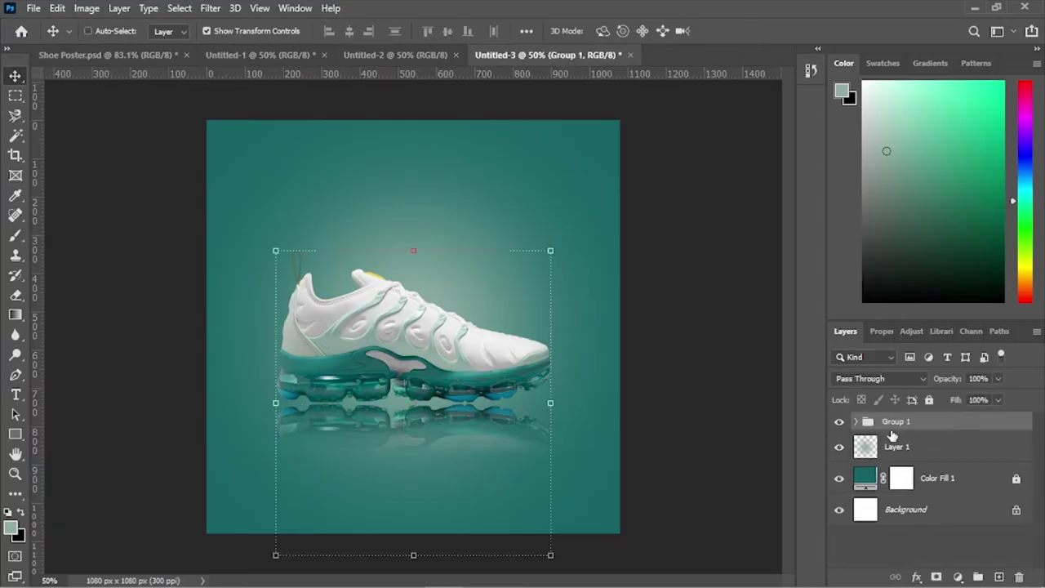
double_click(897, 422)
text(shoe)
key(Return)
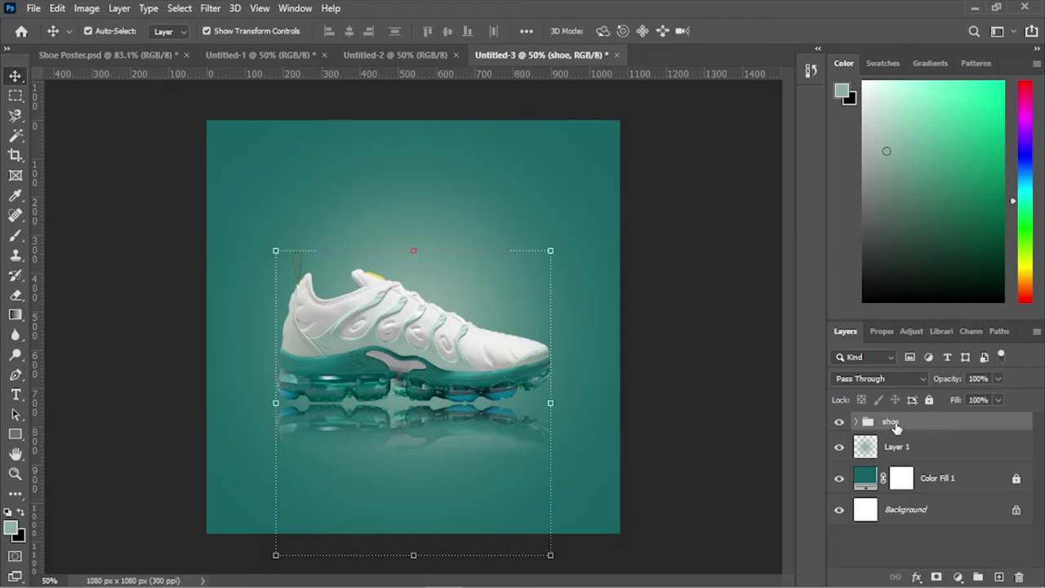
Lock the glow layer Layer 1 completely
click(898, 449)
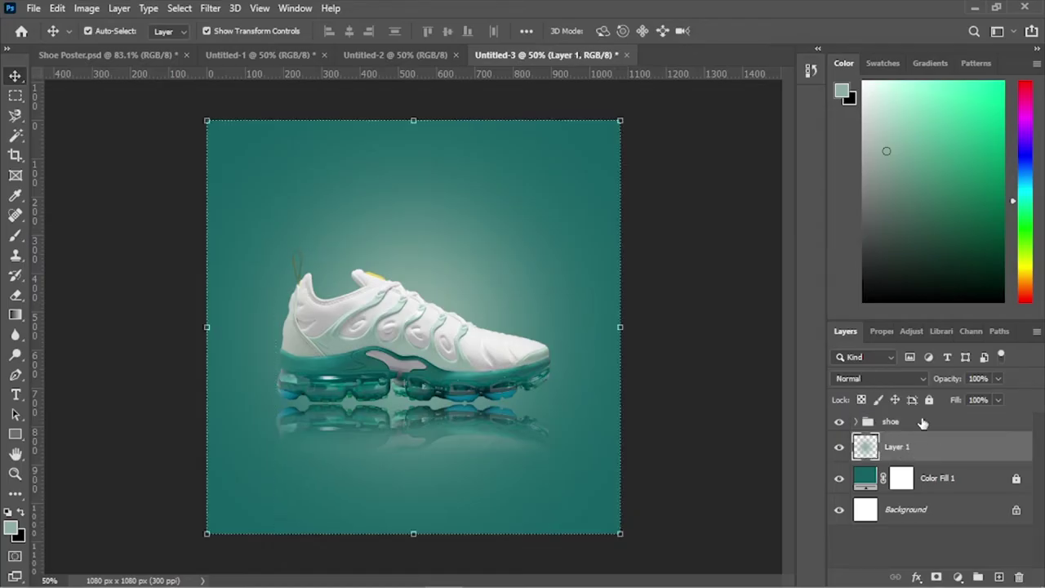
click(928, 400)
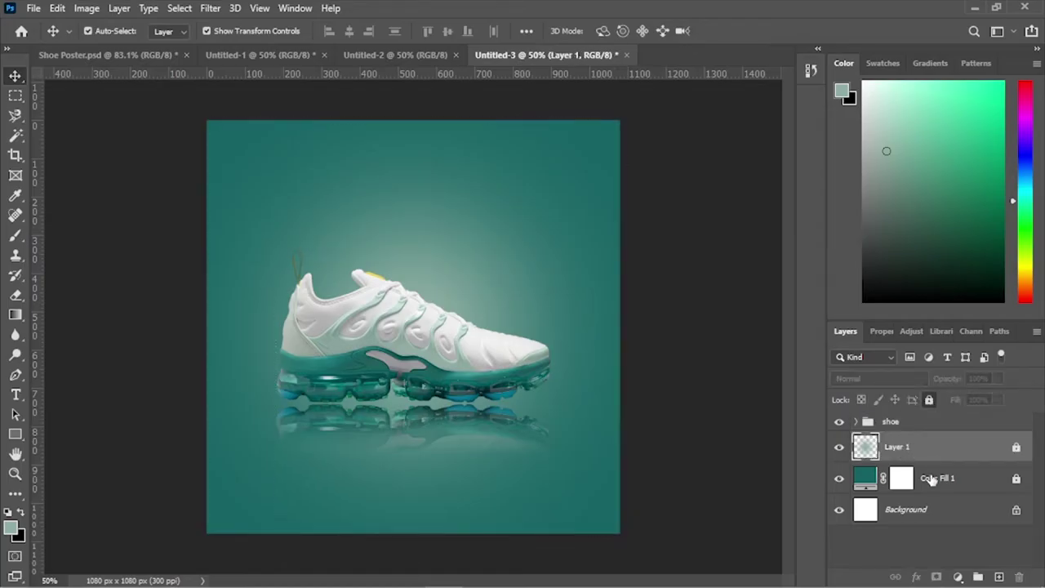
Unlock the Color Fill 1 layer and delete the white Background layer
click(931, 479)
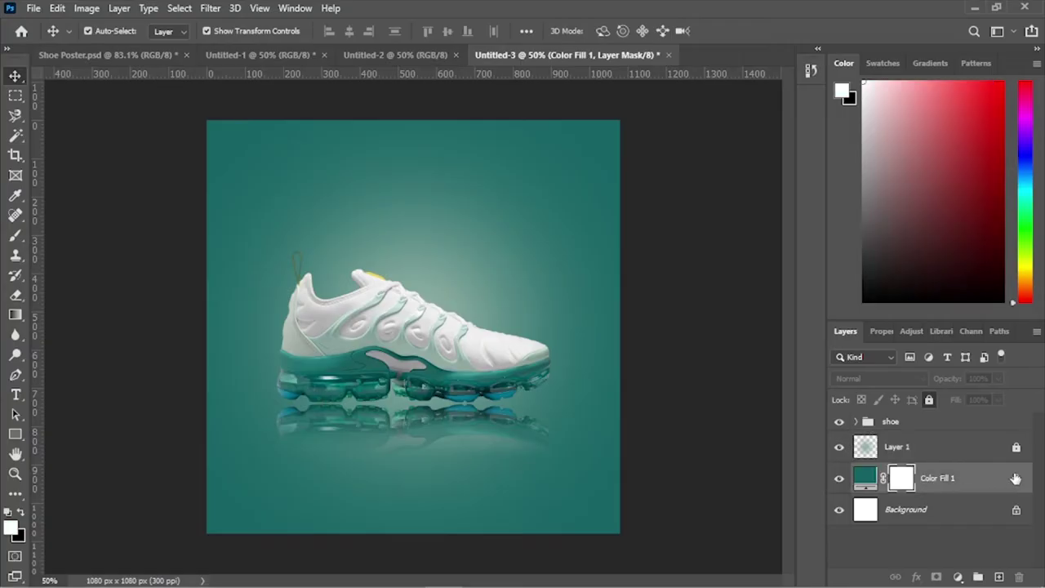
click(967, 512)
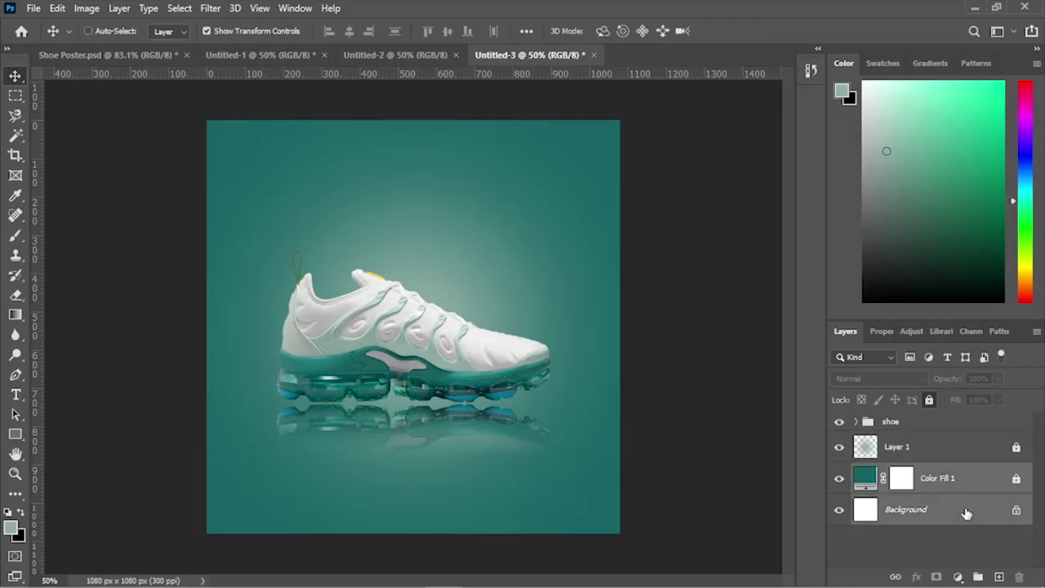
click(910, 479)
click(919, 522)
click(1016, 510)
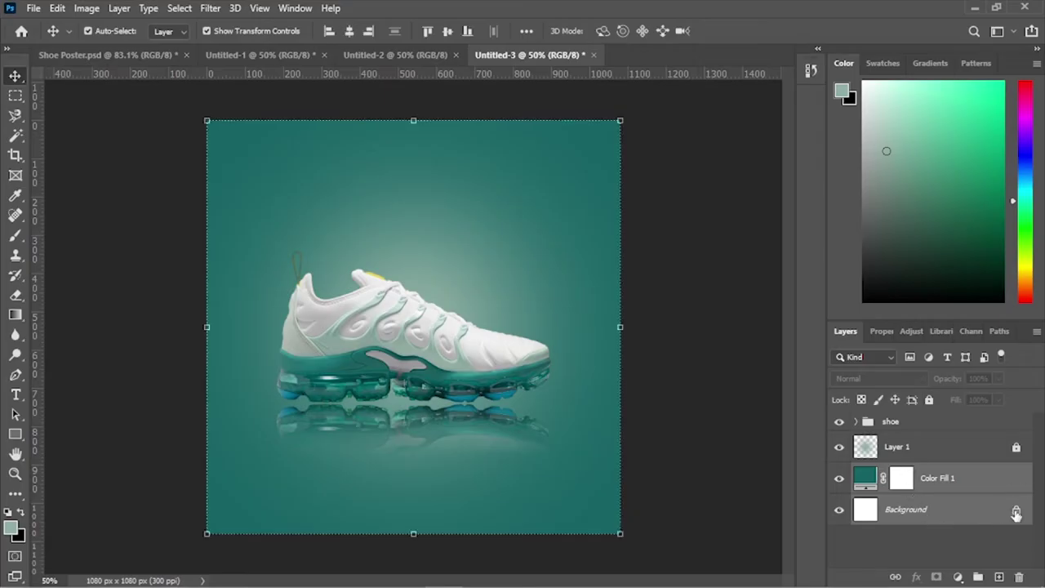
key(Delete)
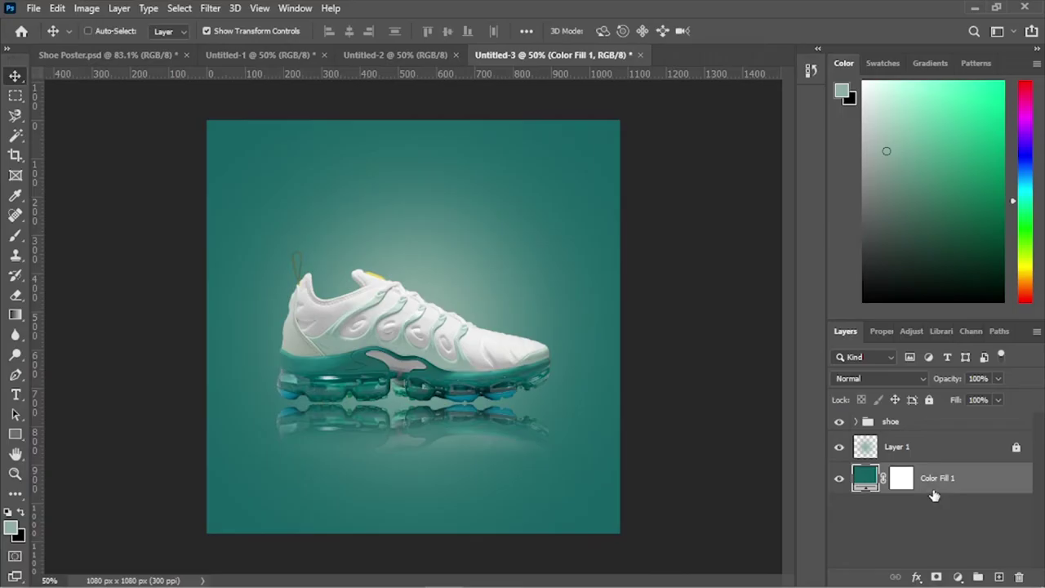
Put the Color Fill 1 layer in its own group and name the group bg
key(ctrl+g)
click(855, 472)
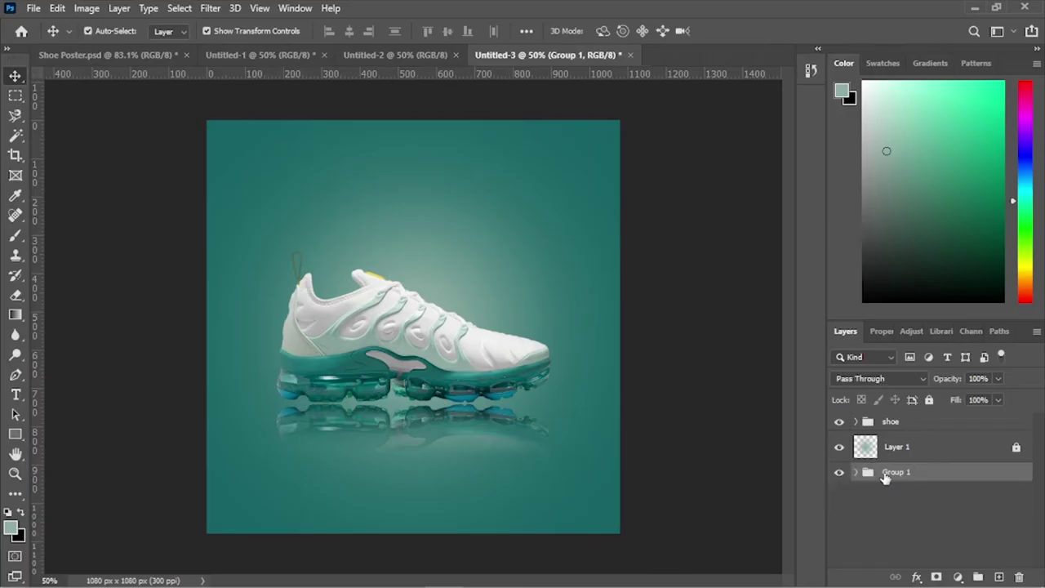
double_click(896, 471)
text(bg)
key(Return)
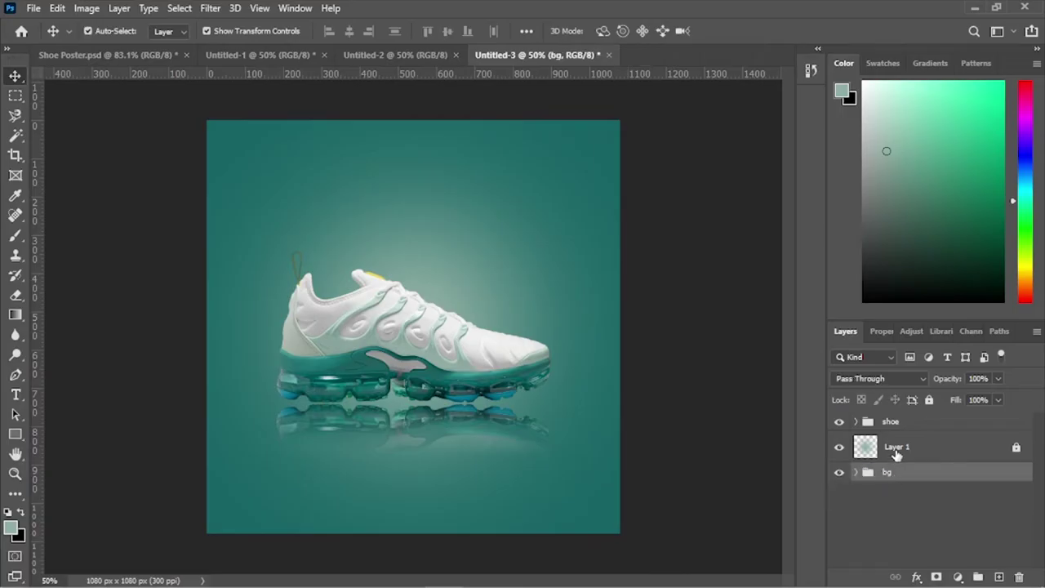
Lock the shoe group and the bg group
click(895, 451)
click(692, 417)
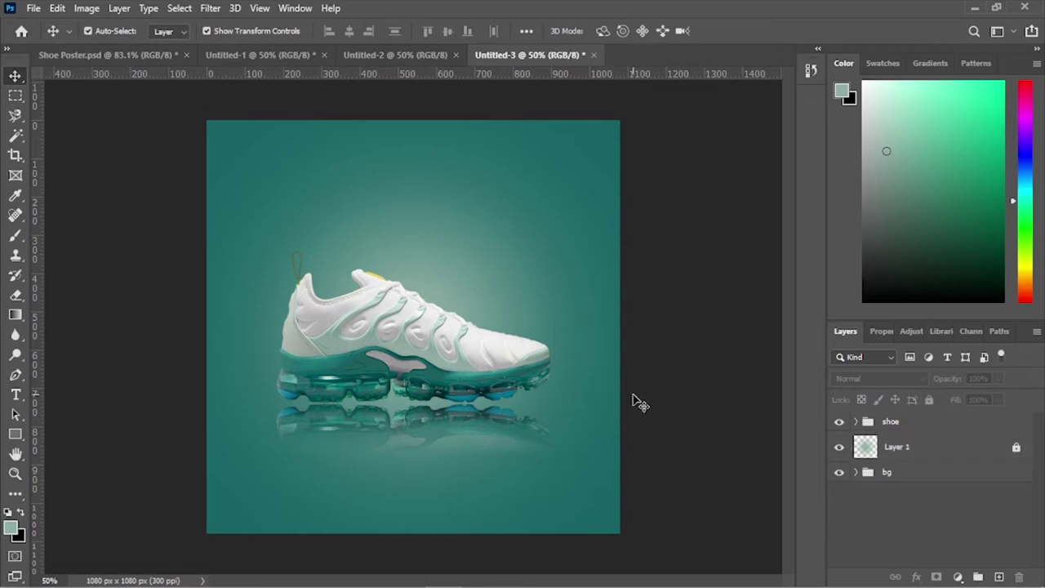
click(924, 423)
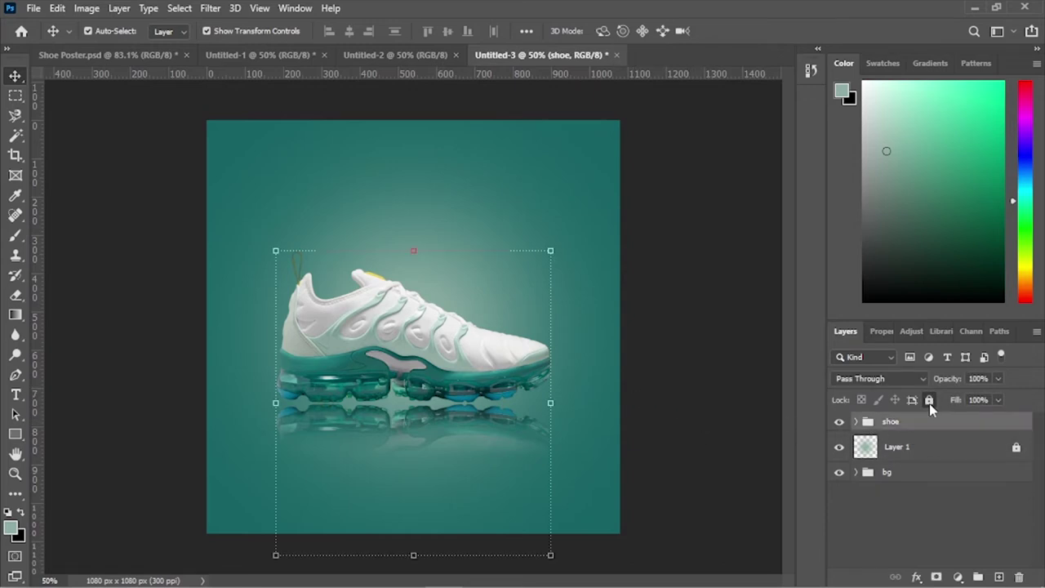
click(929, 400)
click(897, 471)
click(929, 400)
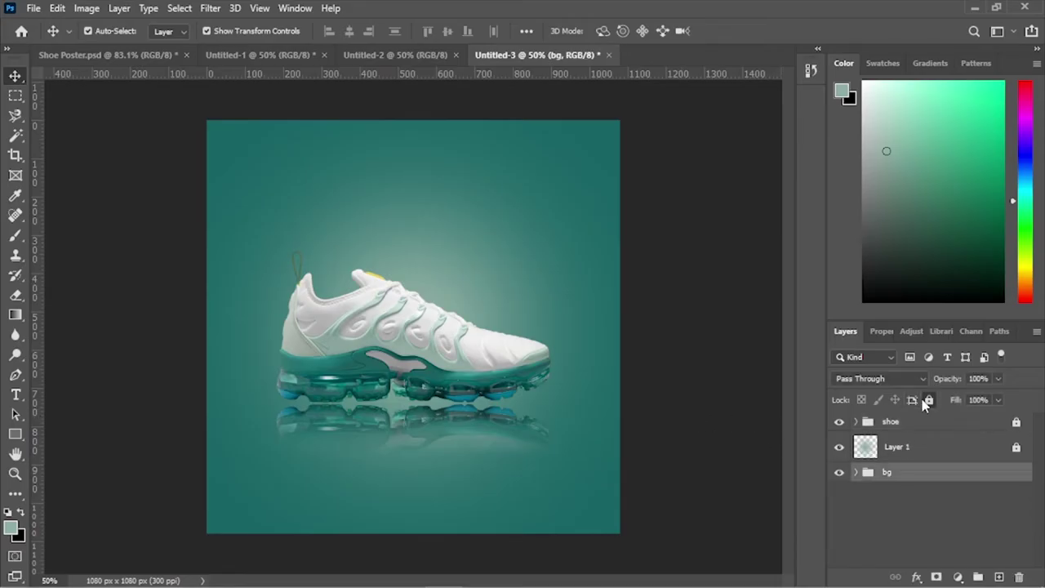
Add the letter S in Gilroy-Black at 61 pt and place it just above the shoe's heel opening
click(663, 385)
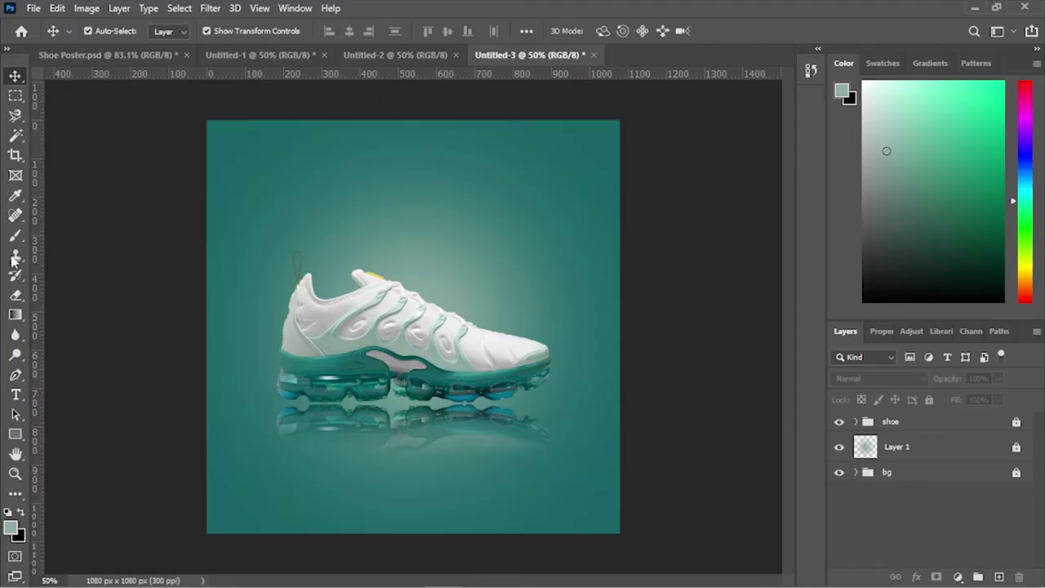
click(16, 394)
click(313, 216)
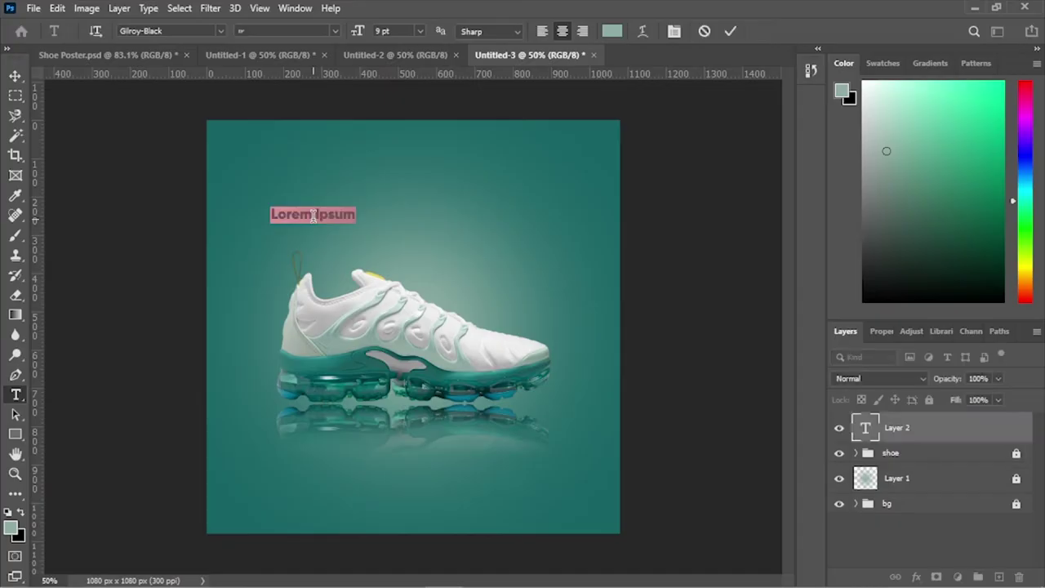
text(S)
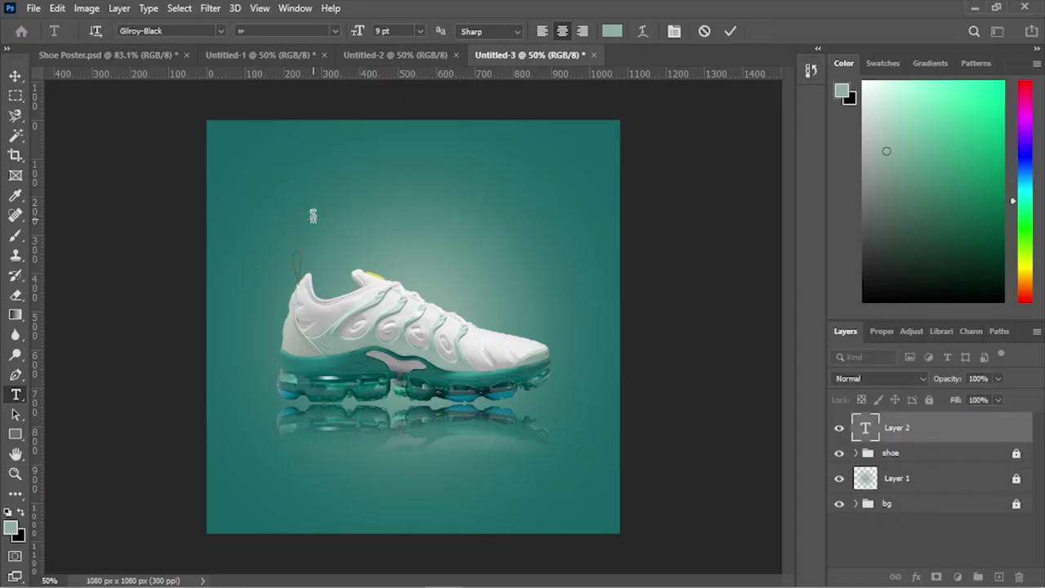
click(723, 33)
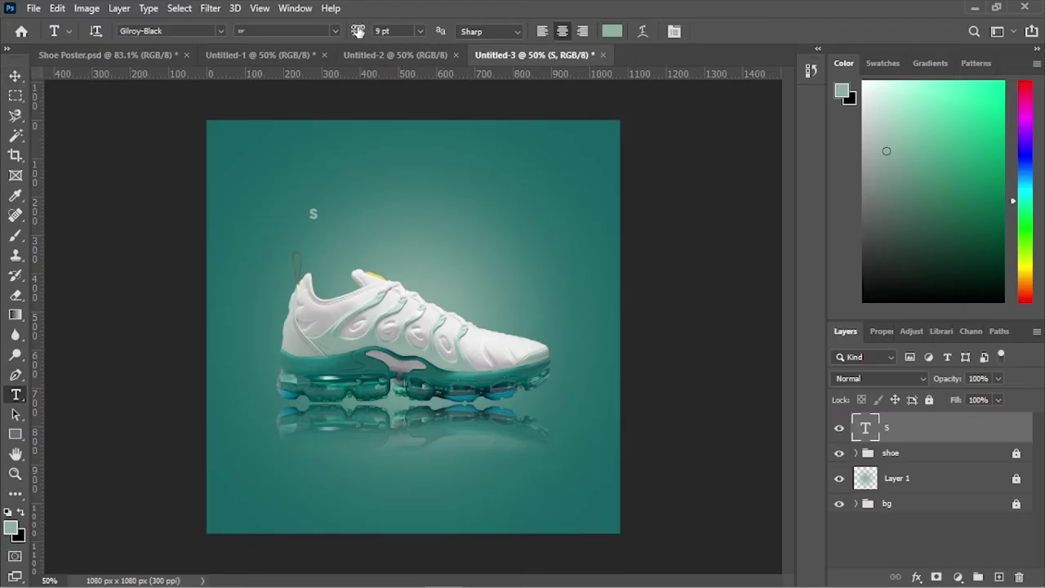
mouse_move(358, 31)
mouse_down()
mouse_move(377, 31)
mouse_move(365, 34)
mouse_up()
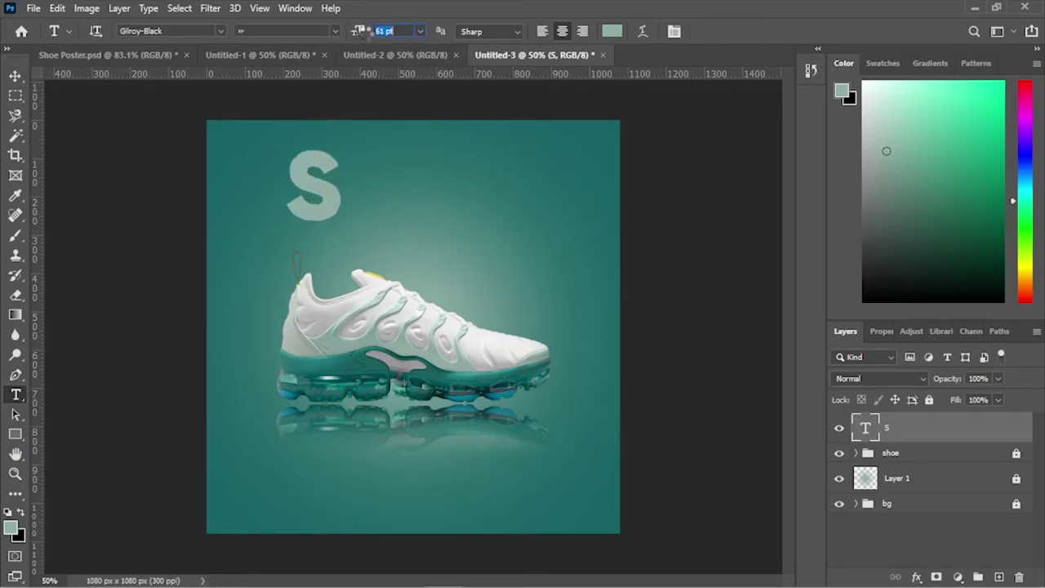
click(15, 75)
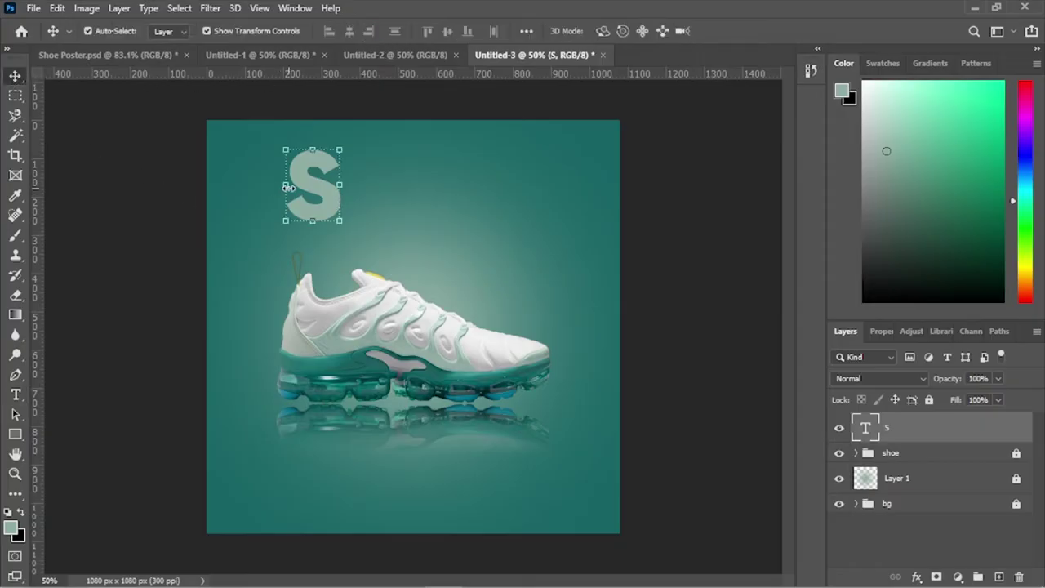
drag(331, 201, 346, 253)
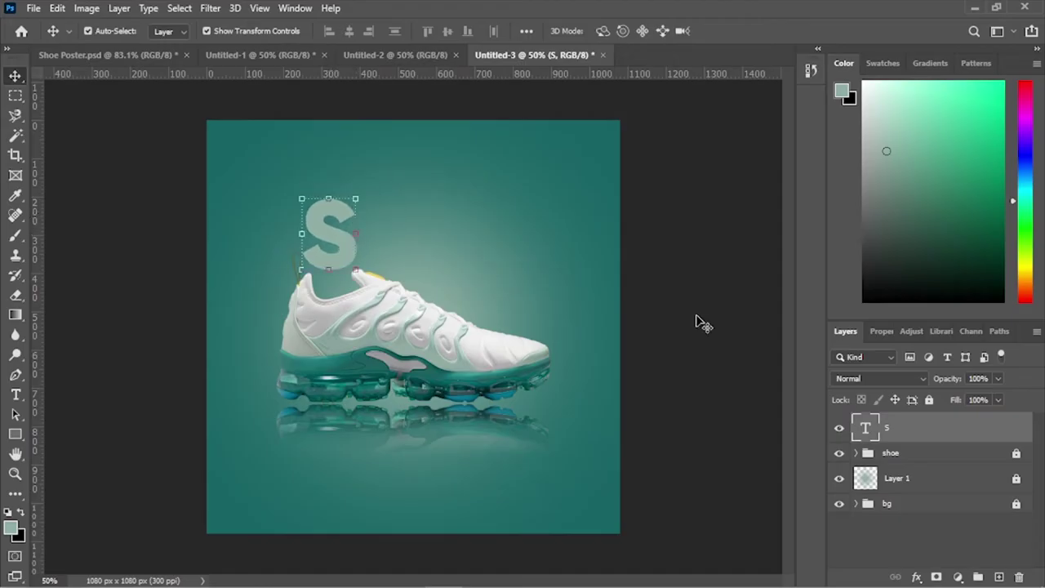
Check the text color of the letter S
click(880, 331)
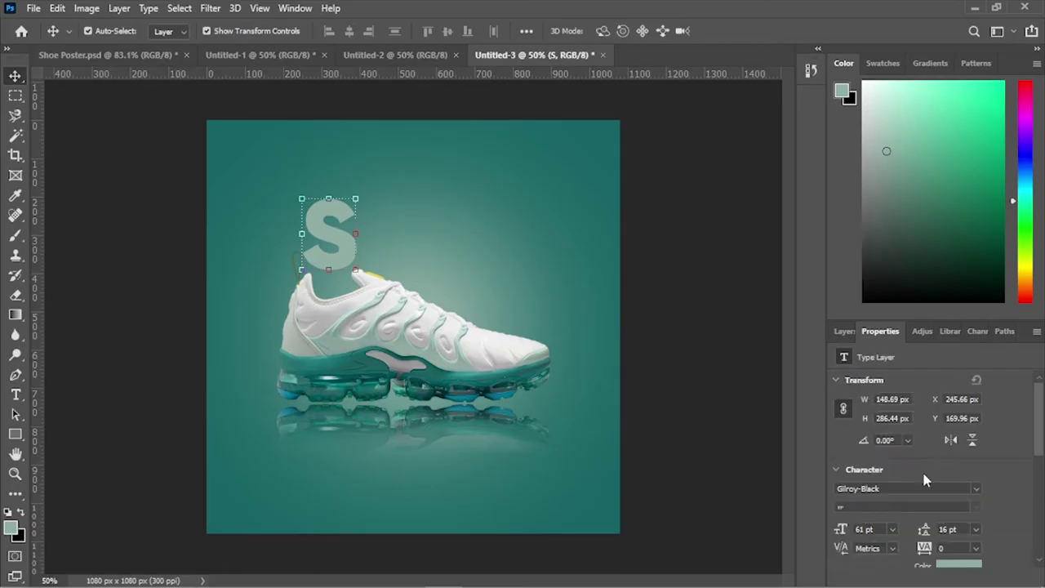
click(966, 566)
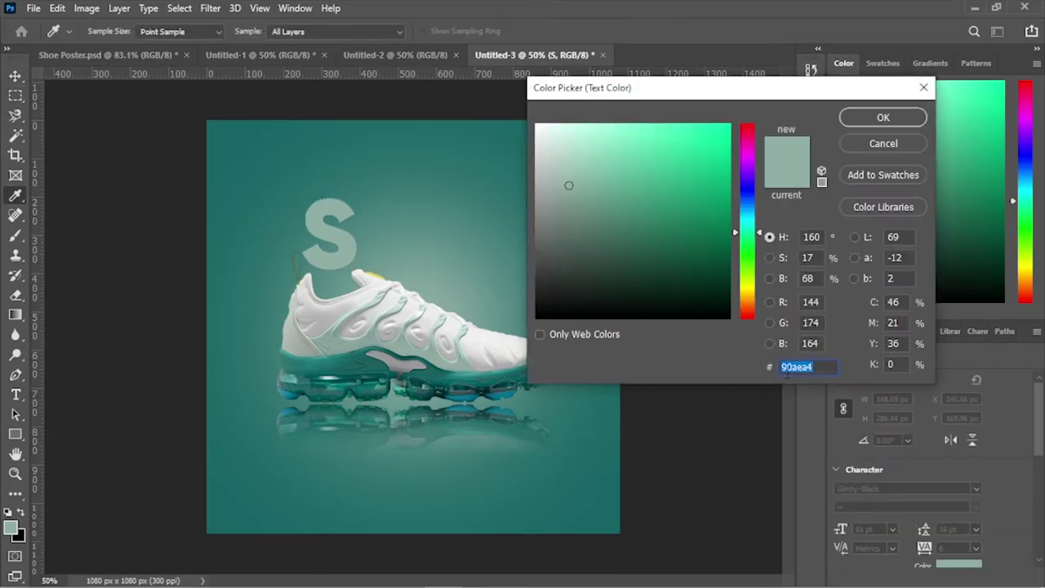
click(886, 119)
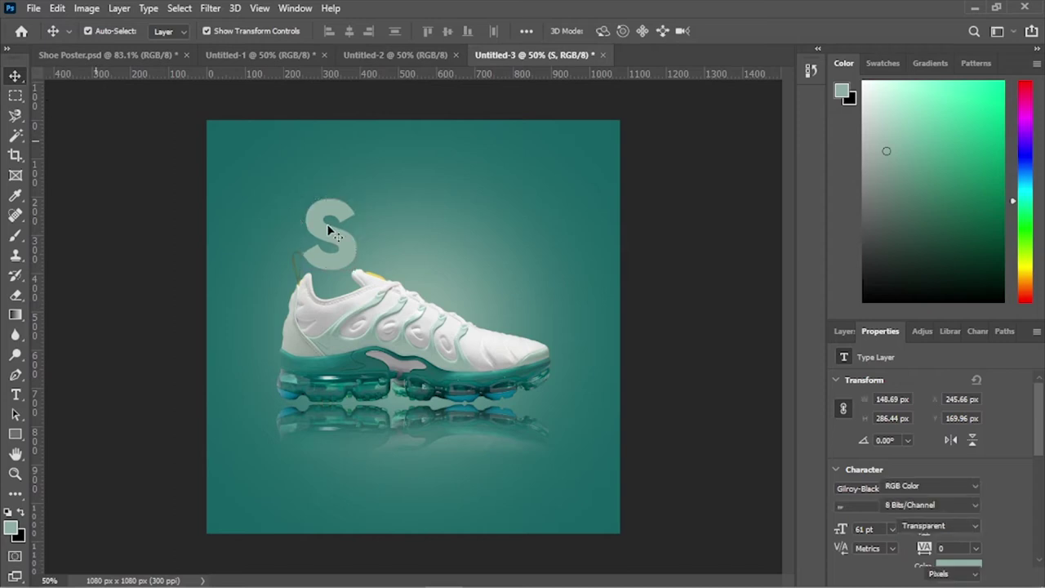
Shift the S slightly right and add a lowercase a from its duplicate, tucked against the S's lower right edge
drag(327, 228, 351, 236)
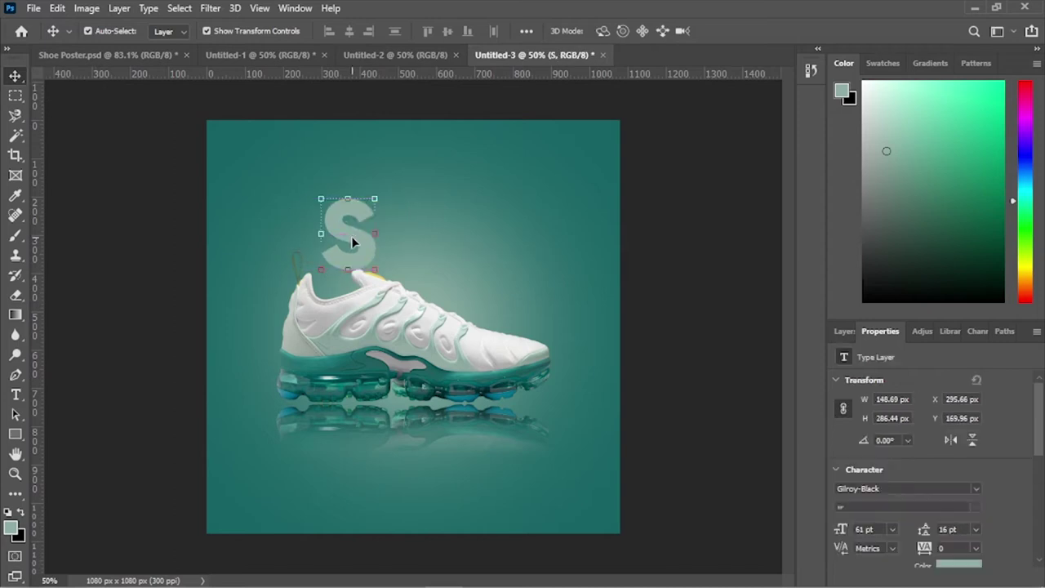
click(844, 330)
drag(960, 441, 1004, 577)
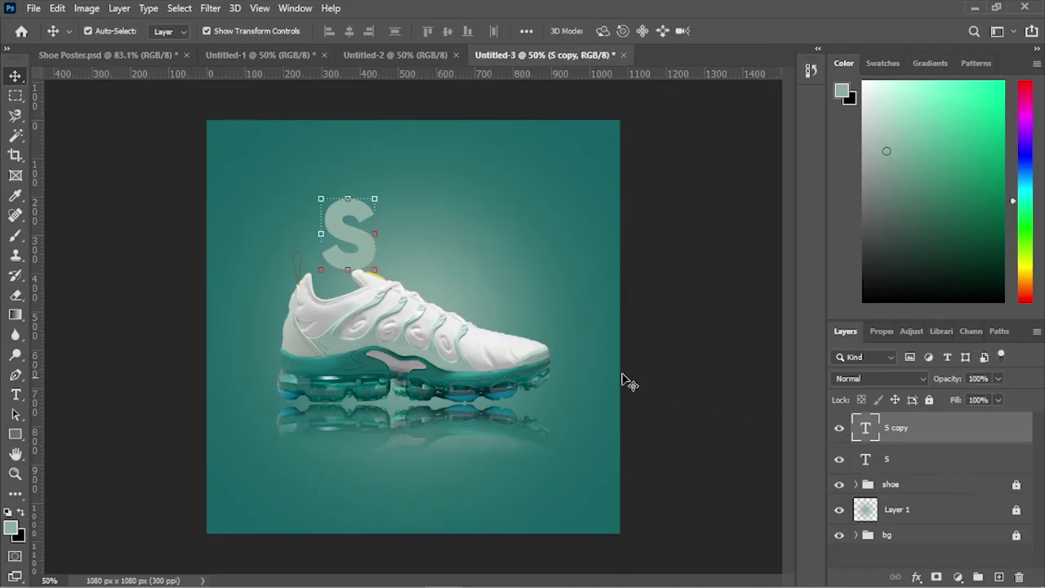
drag(366, 239, 417, 236)
double_click(418, 236)
text(a)
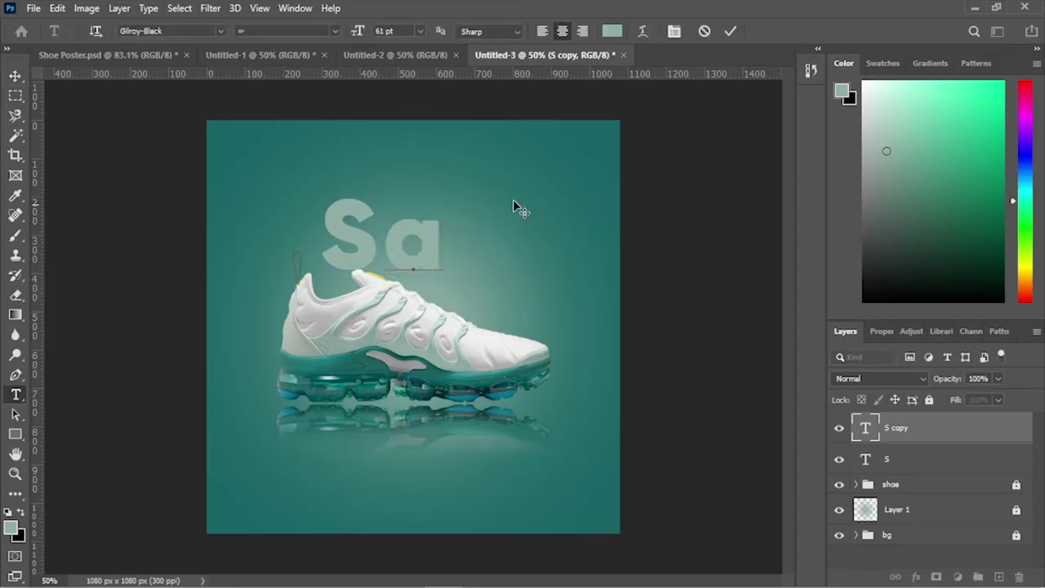
click(731, 31)
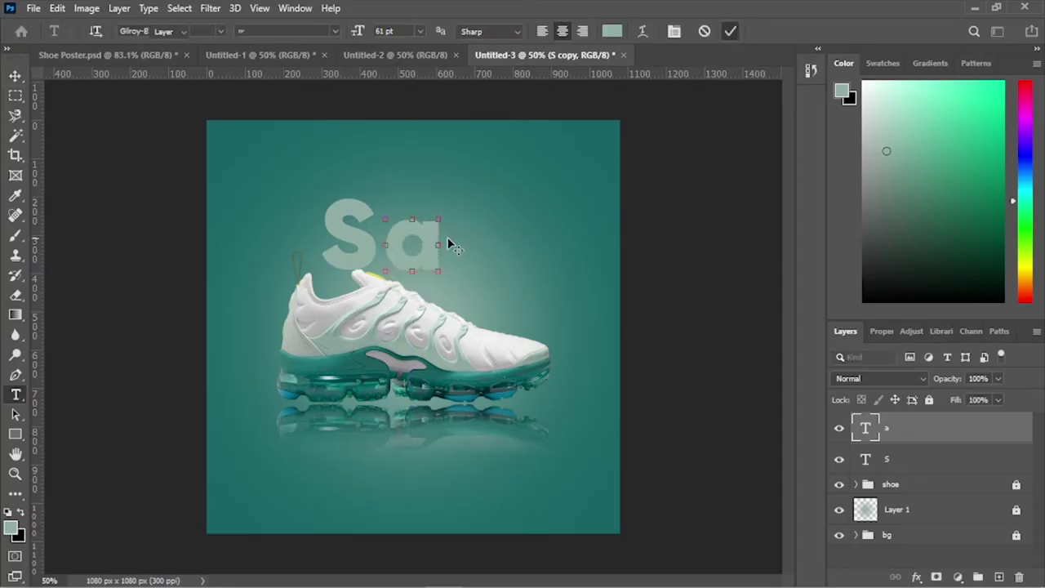
key(v)
drag(428, 233, 417, 249)
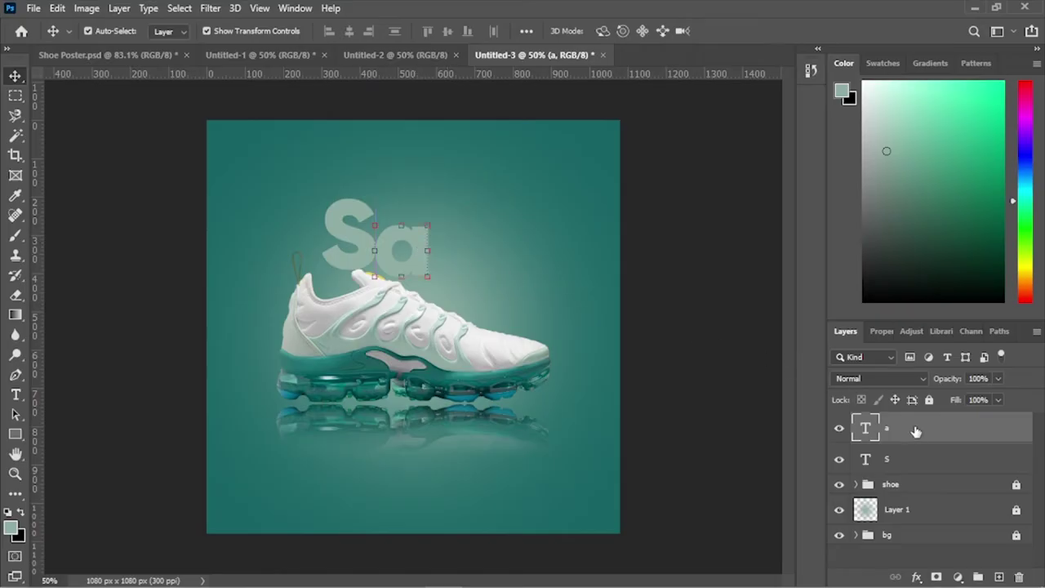
Duplicate the a layer, place the copy to its right and slightly lower, and change it to the letter l
drag(915, 431, 997, 576)
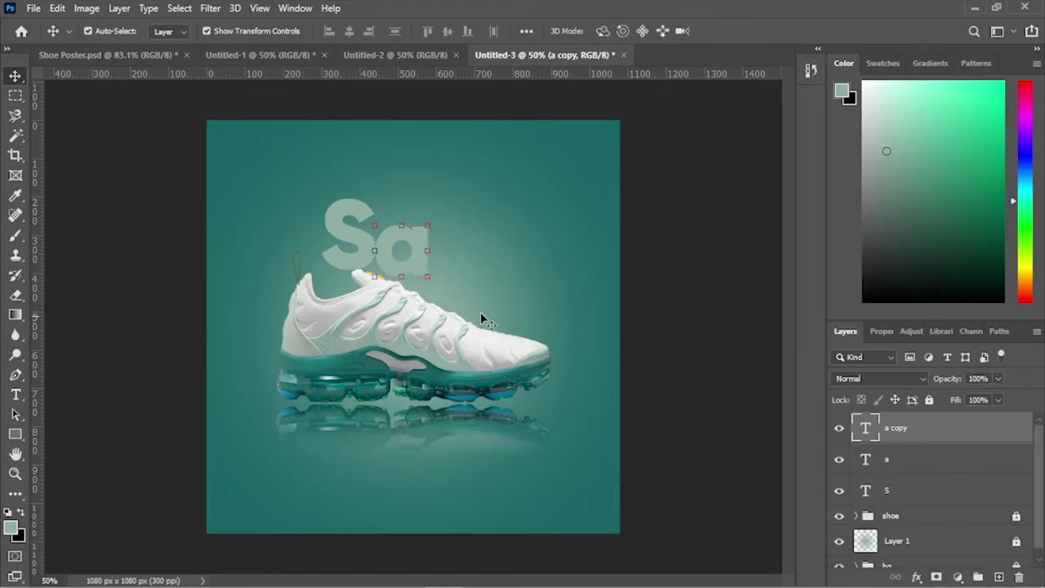
drag(414, 271, 470, 271)
key(t)
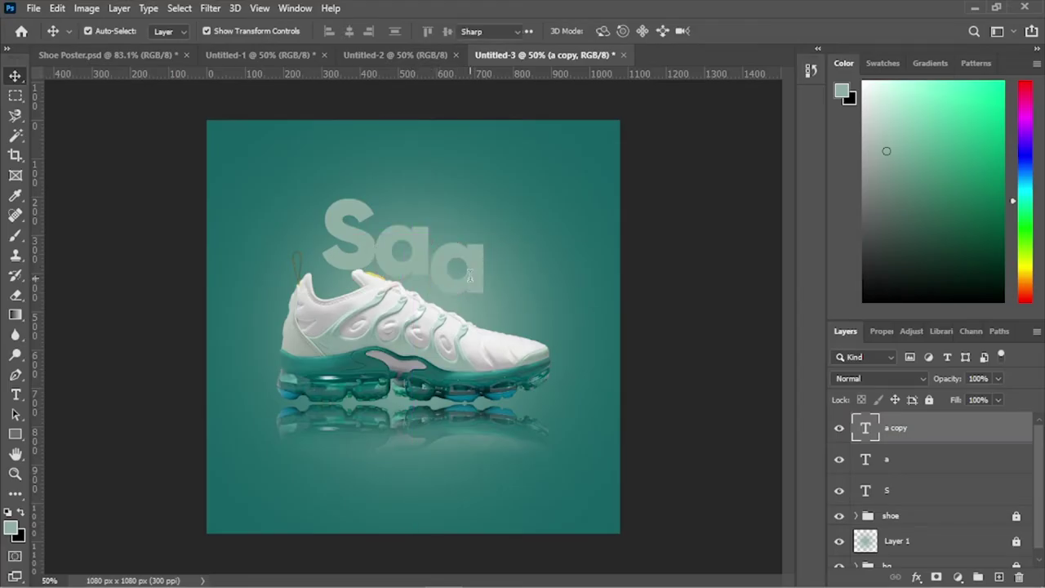
double_click(469, 275)
text(l)
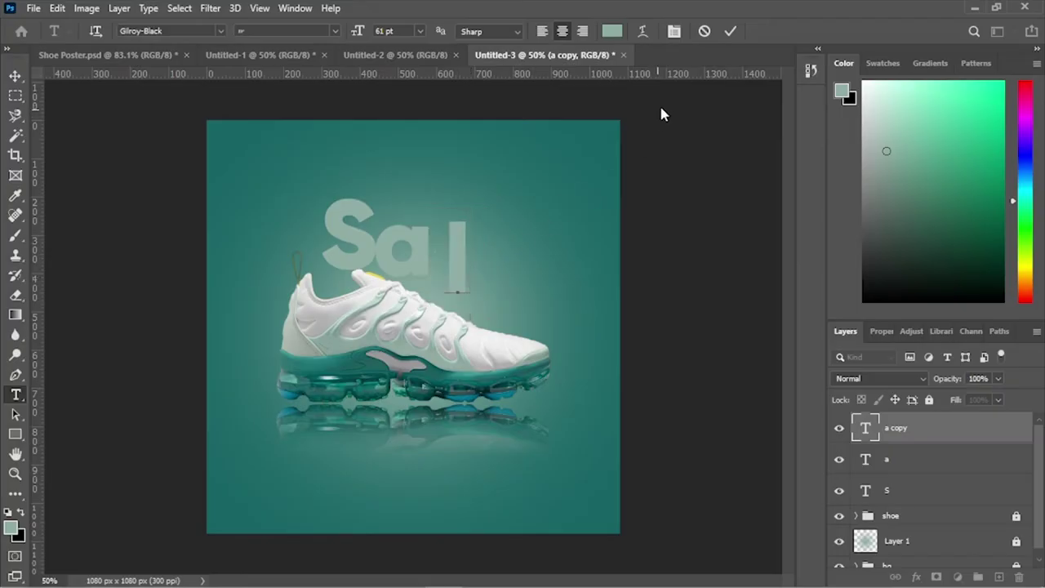
click(732, 33)
Duplicate the l layer, place the copy to its right, and change it to the letter e
key(v)
drag(928, 431, 1000, 578)
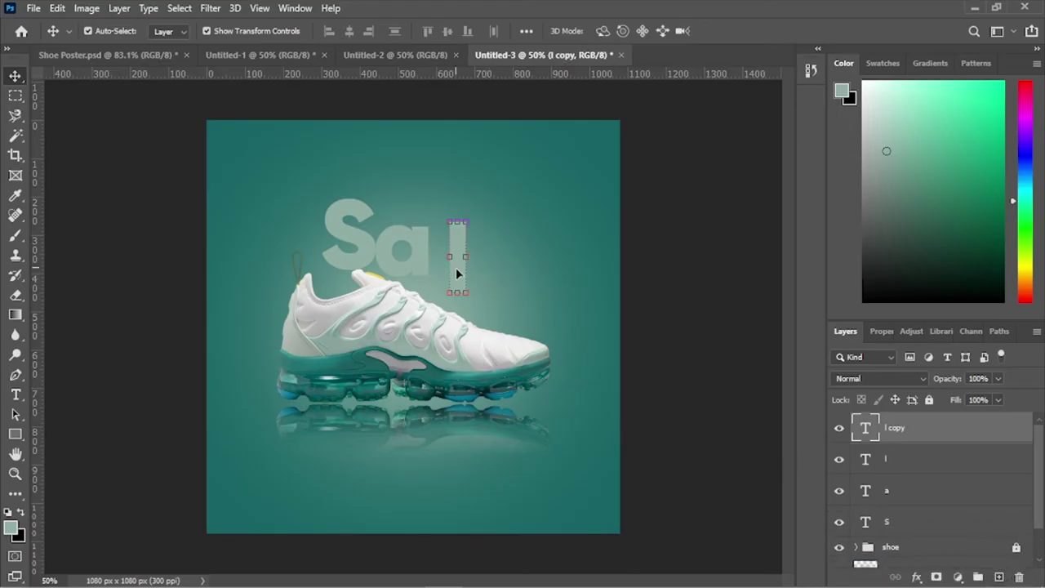
drag(455, 267, 498, 267)
double_click(495, 268)
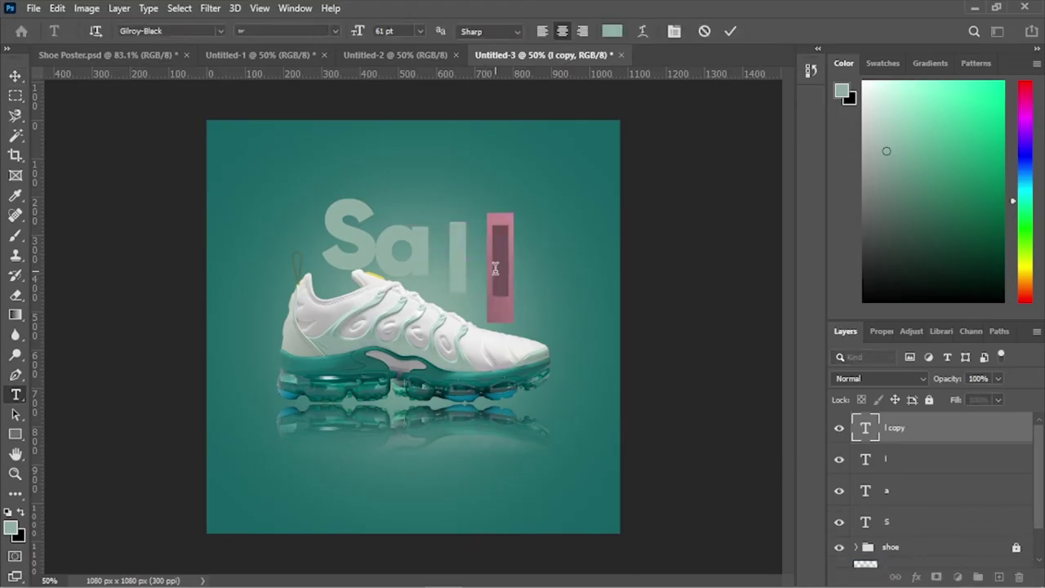
text(e)
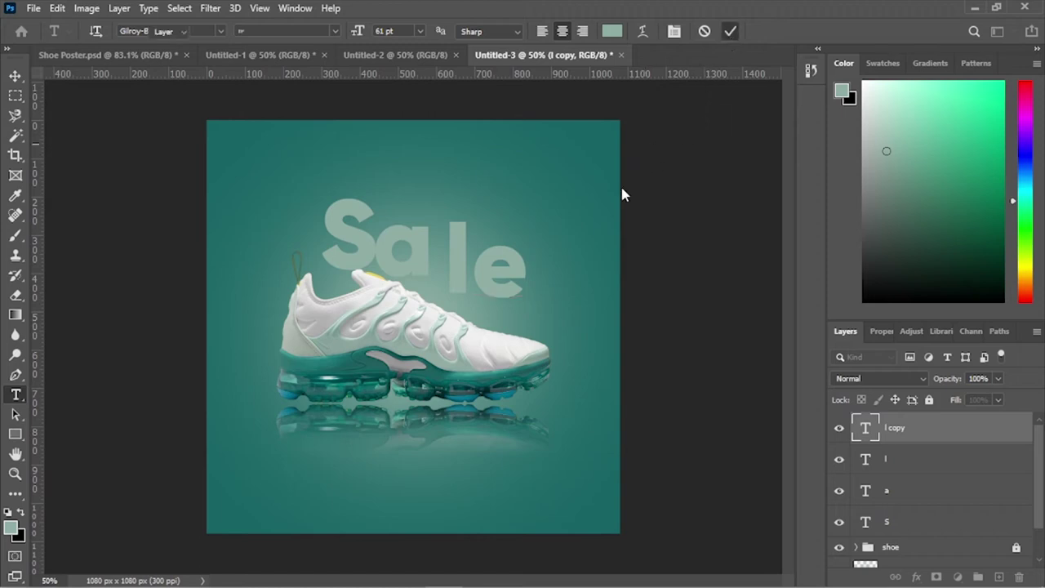
key(ctrl+Return)
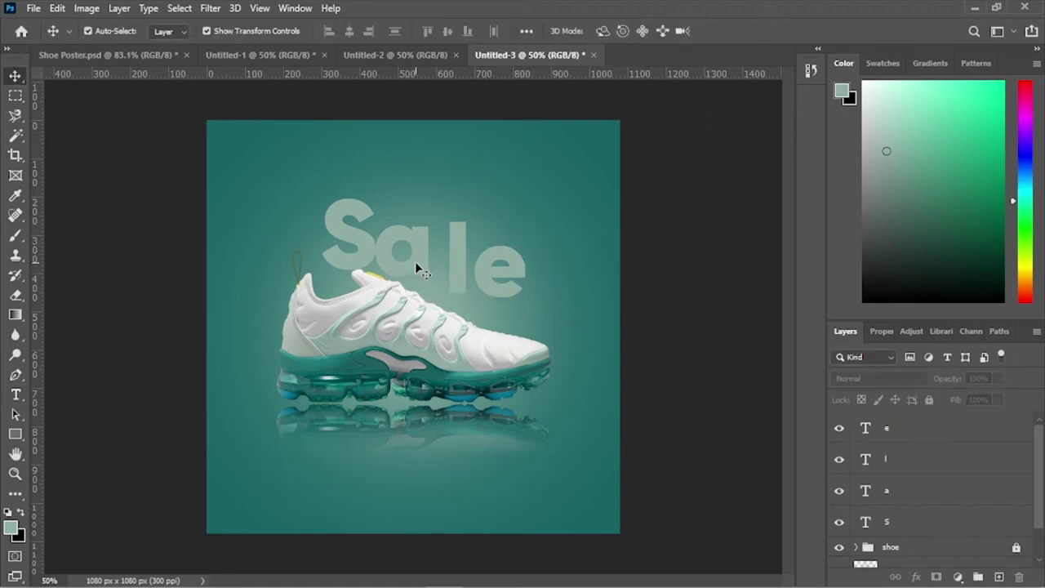
Select all four letters of Sale and set their text color to the lighter tint 9bbbb0
click(415, 263)
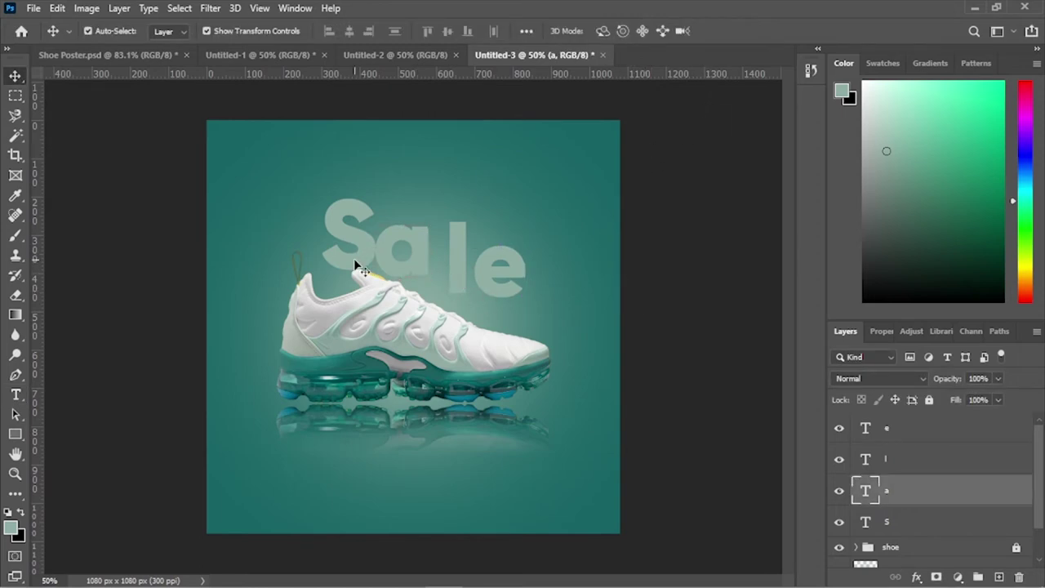
shift+click(353, 258)
shift+click(460, 275)
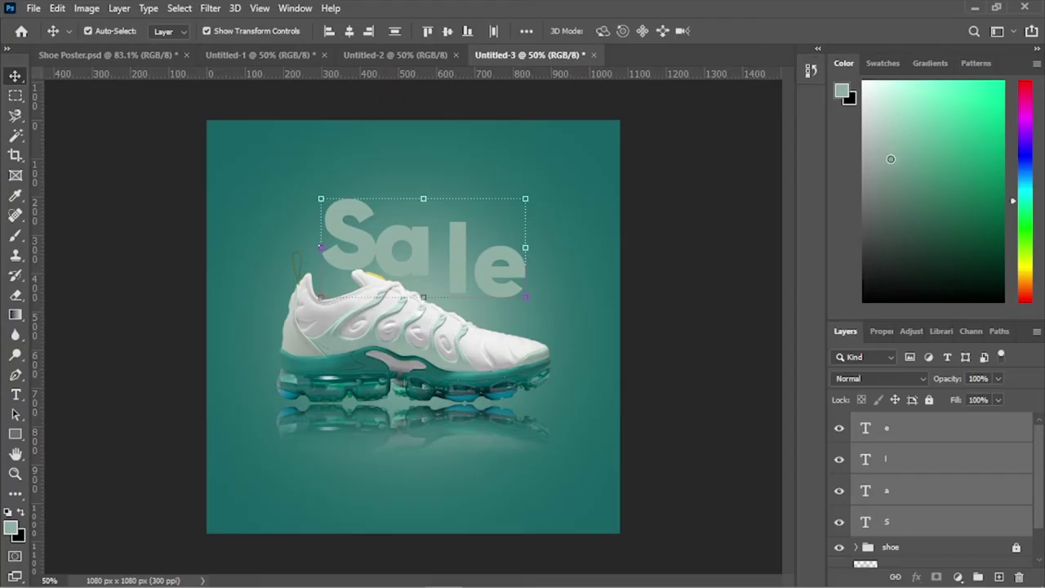
drag(892, 161, 889, 193)
click(880, 330)
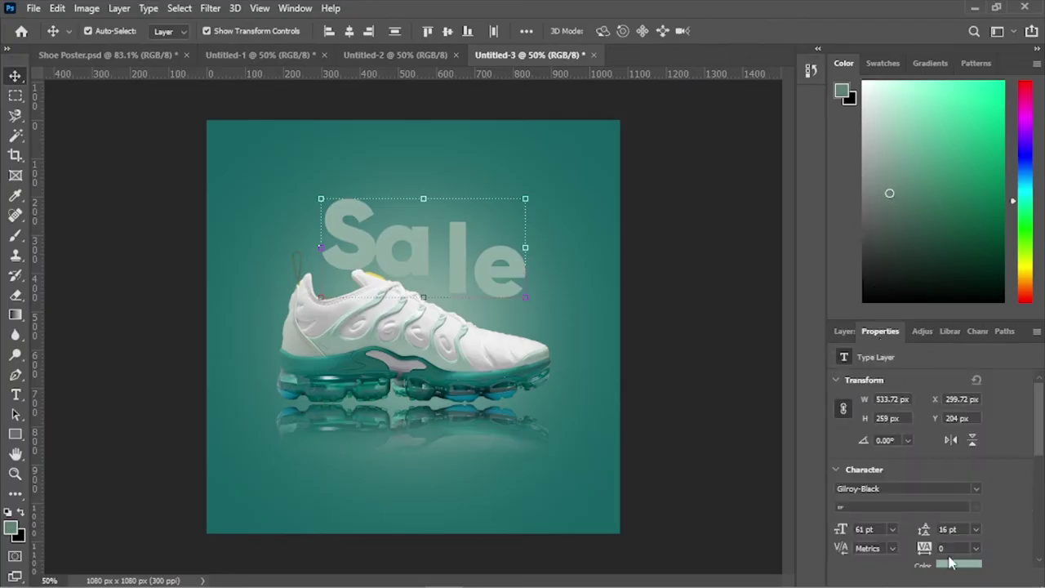
click(952, 564)
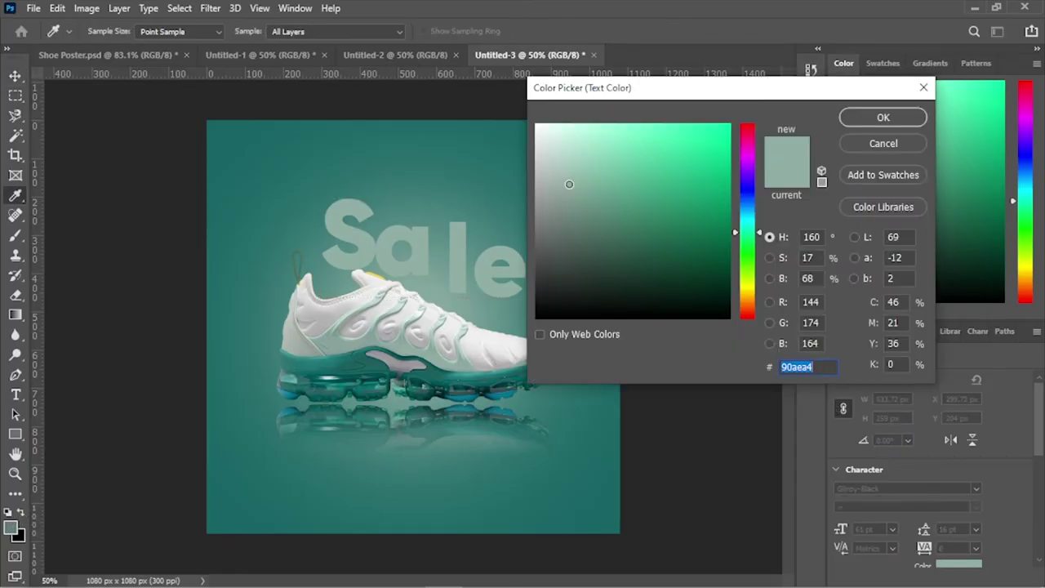
drag(569, 184, 569, 178)
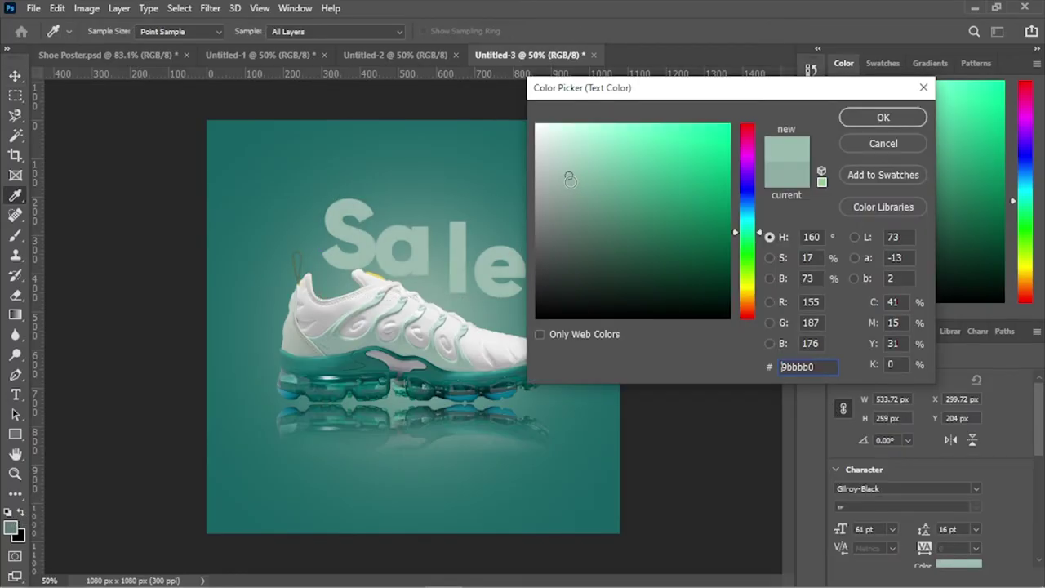
click(882, 118)
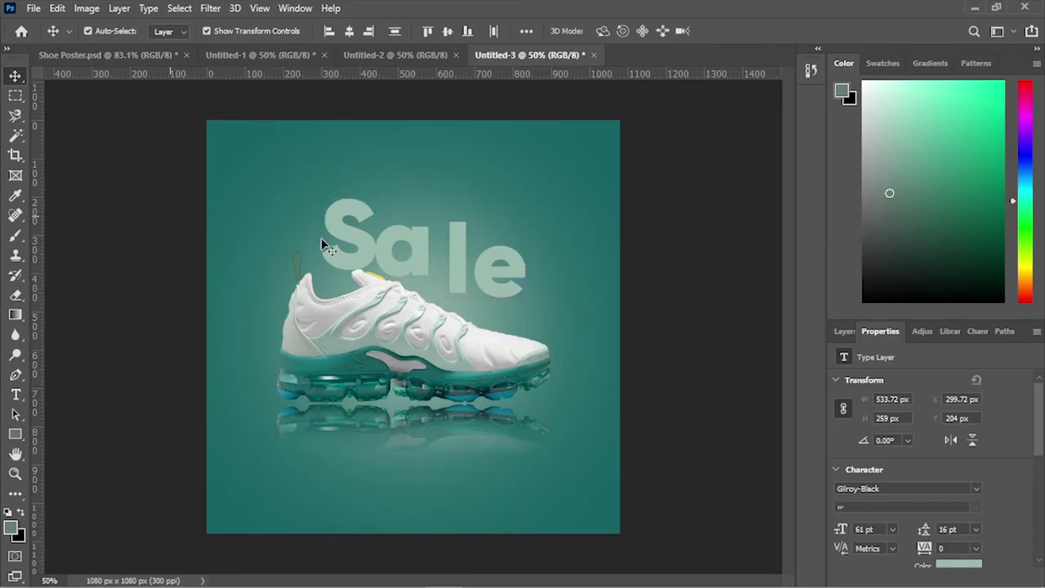
Reposition the S, a, l and e closer together so that neighbouring letters of Sale touch or overlap above the shoe
drag(361, 239, 356, 246)
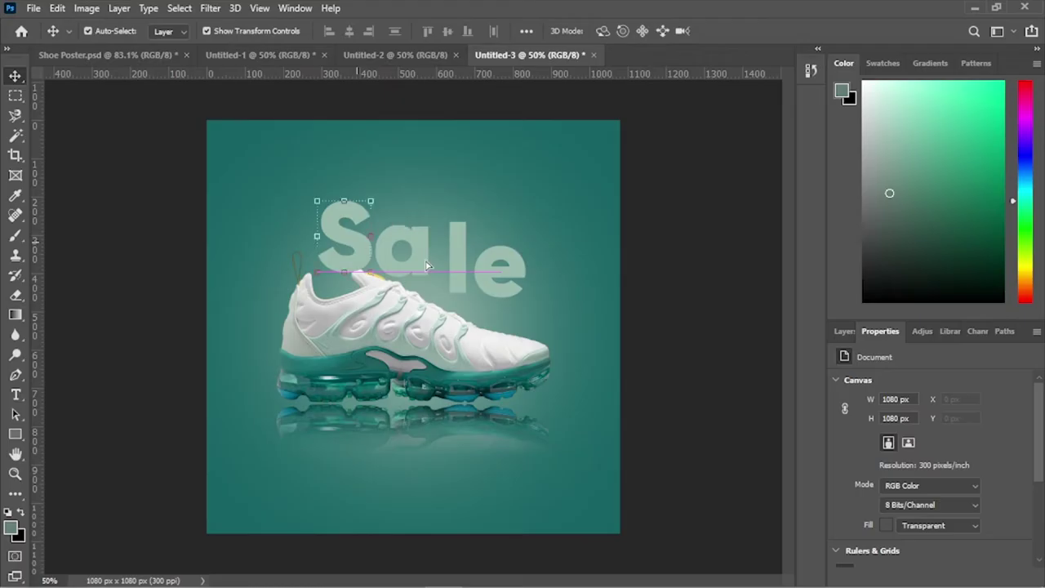
drag(418, 267, 401, 267)
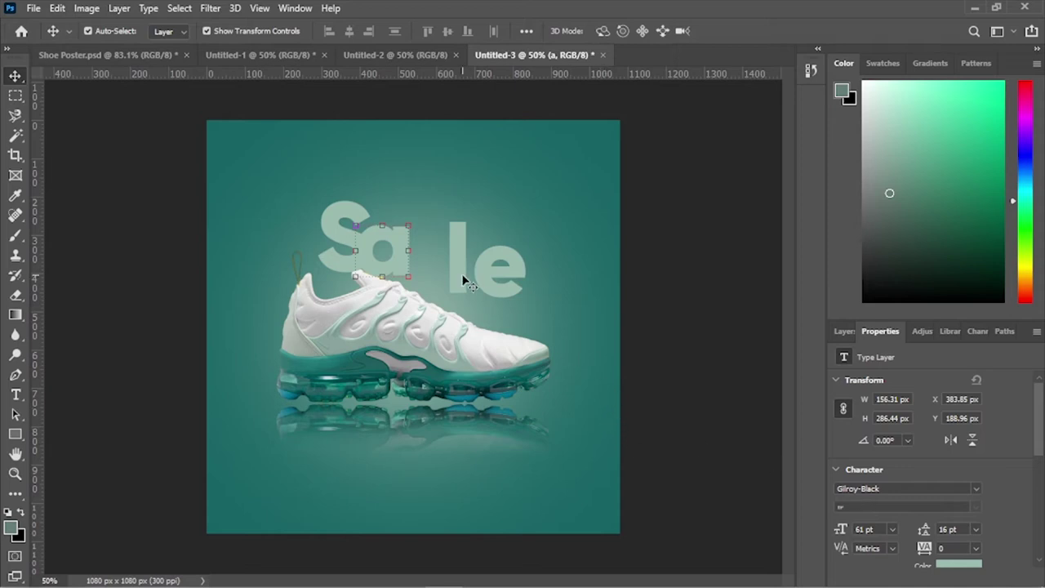
drag(463, 280, 425, 278)
click(493, 288)
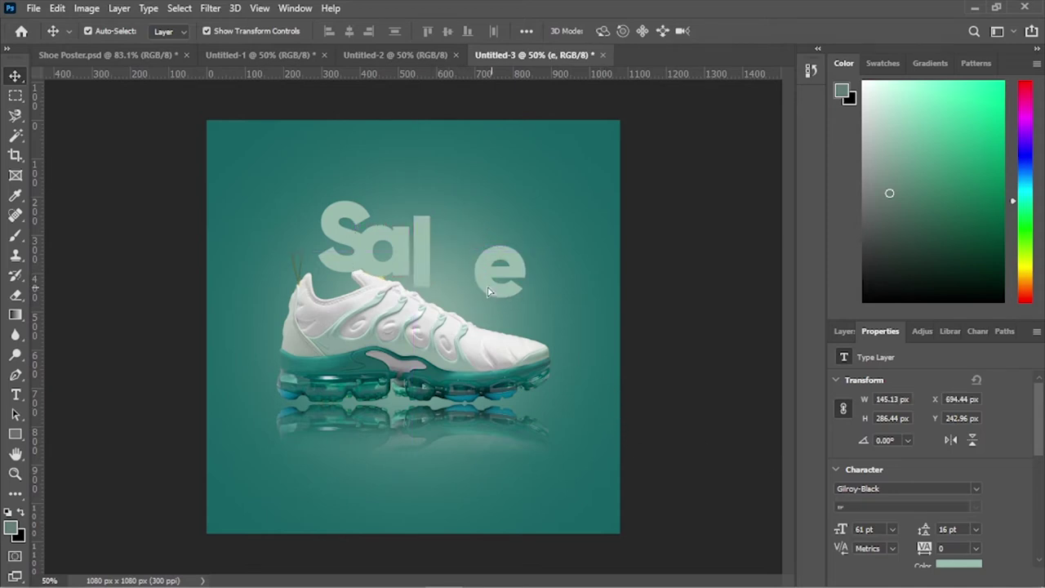
drag(488, 291, 443, 286)
Add a Multiply drop shadow to the letter a with 9% opacity, 107° angle, 3 px distance, 20% spread, 20 px size and 2% noise
click(845, 331)
click(938, 490)
click(916, 576)
key(Escape)
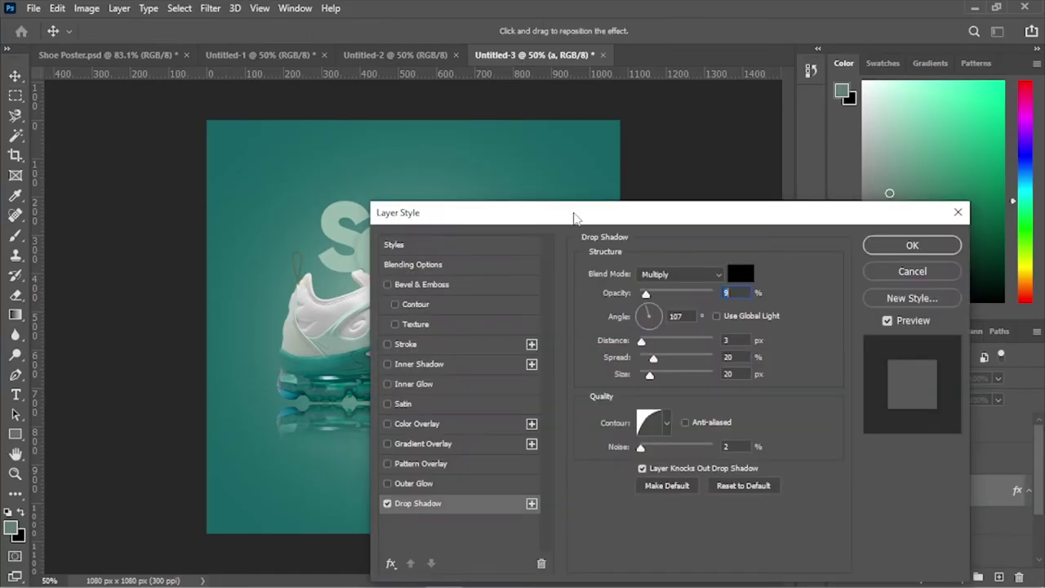
drag(543, 221, 635, 173)
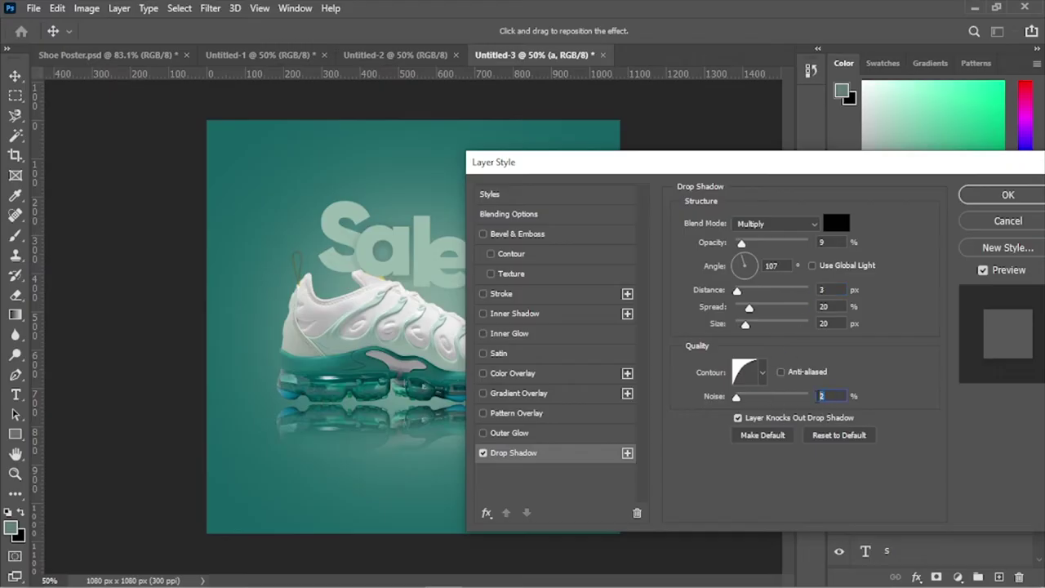
click(980, 196)
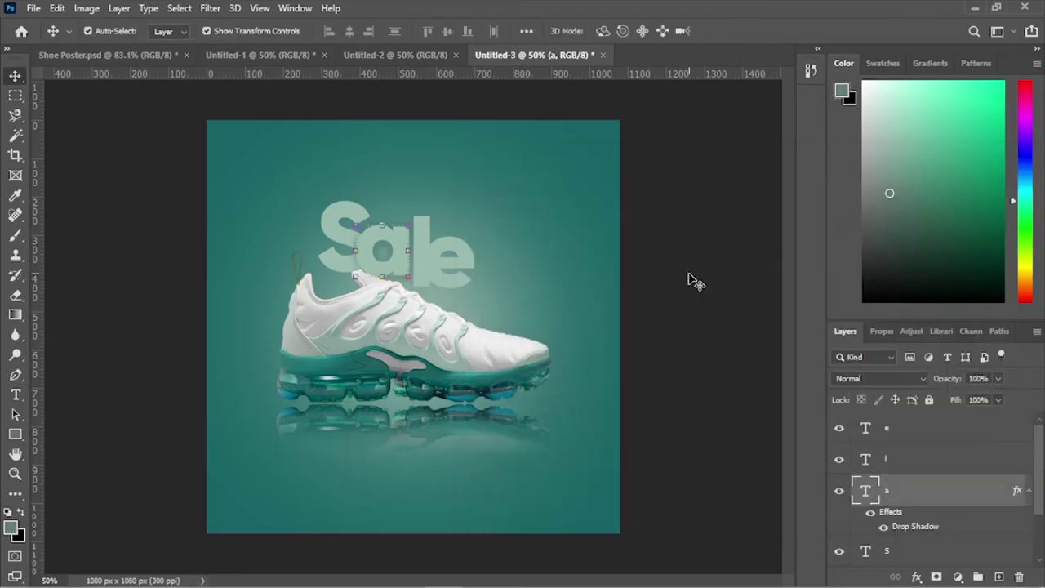
Add a Multiply drop shadow to the letter e with 9% opacity, 107° angle, 3 px distance, 20% spread, 20 px size and 2% noise
click(414, 251)
click(419, 244)
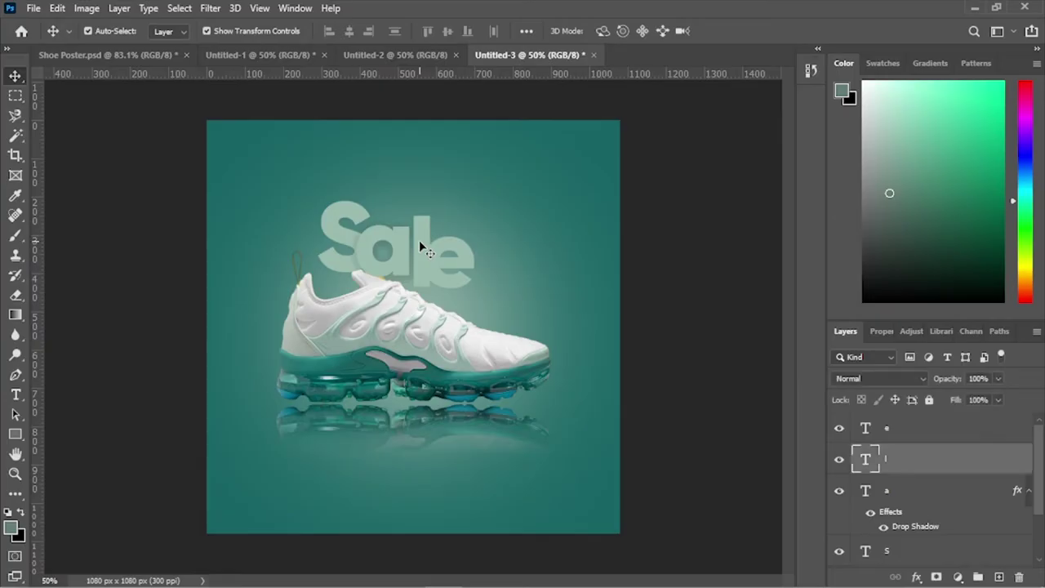
click(459, 257)
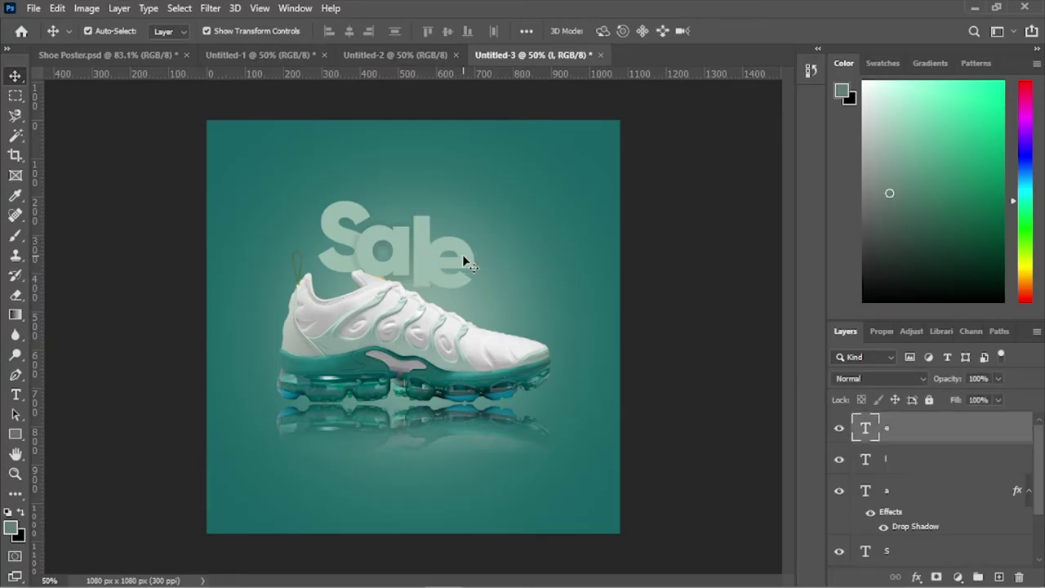
click(919, 574)
click(927, 563)
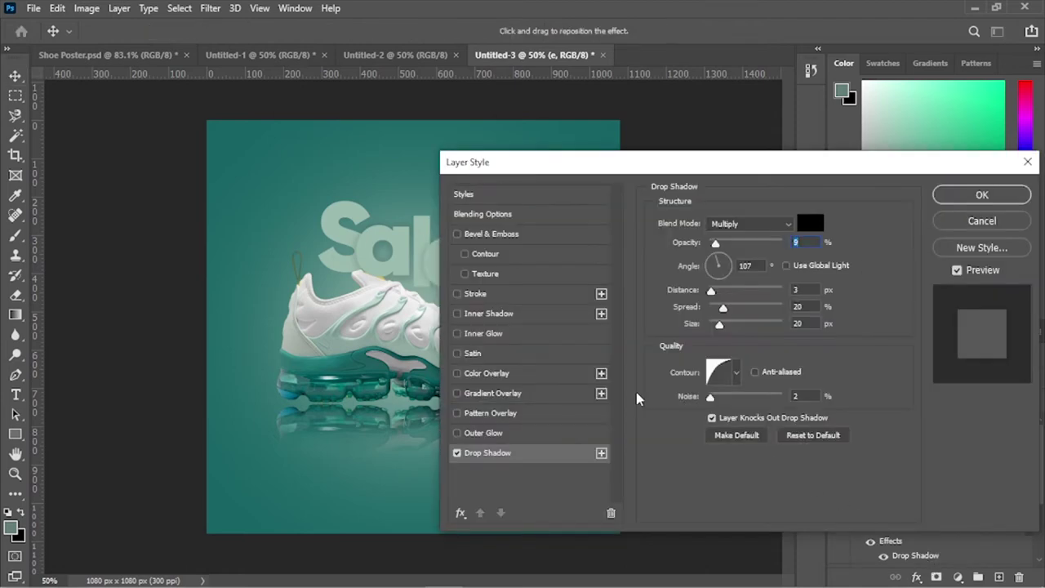
click(979, 192)
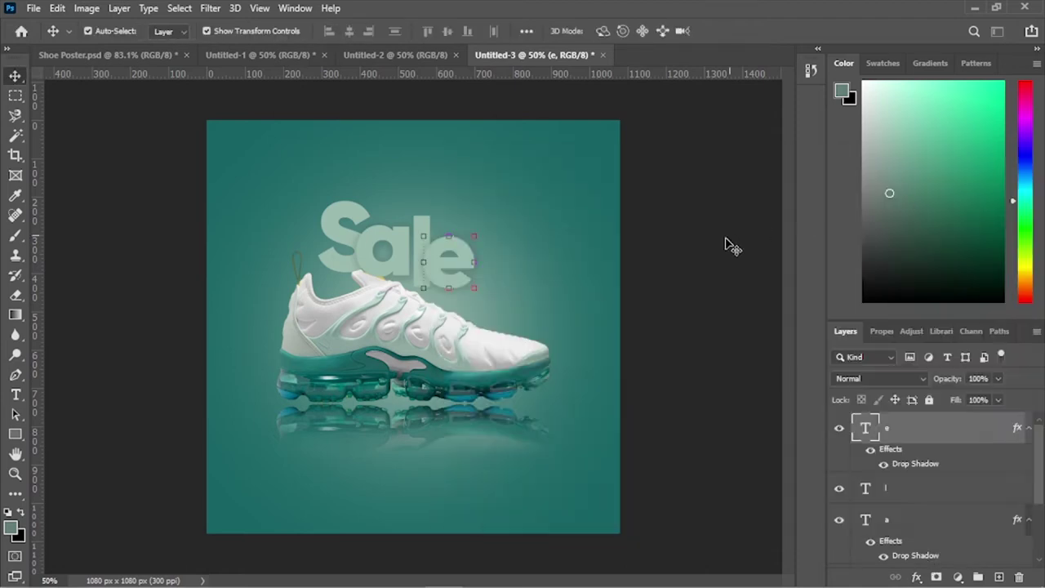
Scale all four Sale letters together to about 126% and move them down so their lower edges overlap the shoe
click(536, 223)
drag(315, 181, 466, 253)
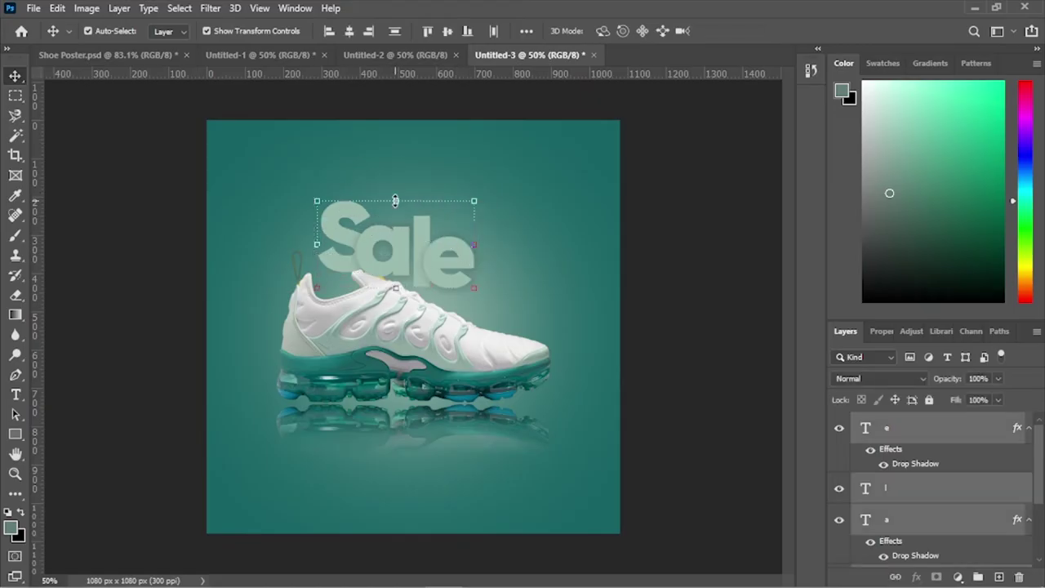
drag(395, 195, 396, 180)
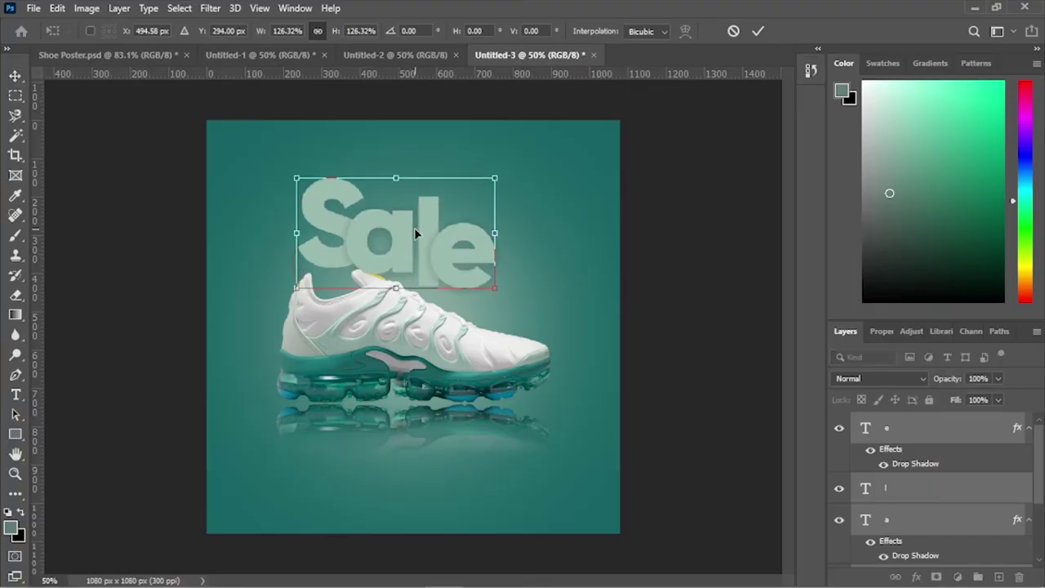
drag(415, 240, 418, 256)
key(Return)
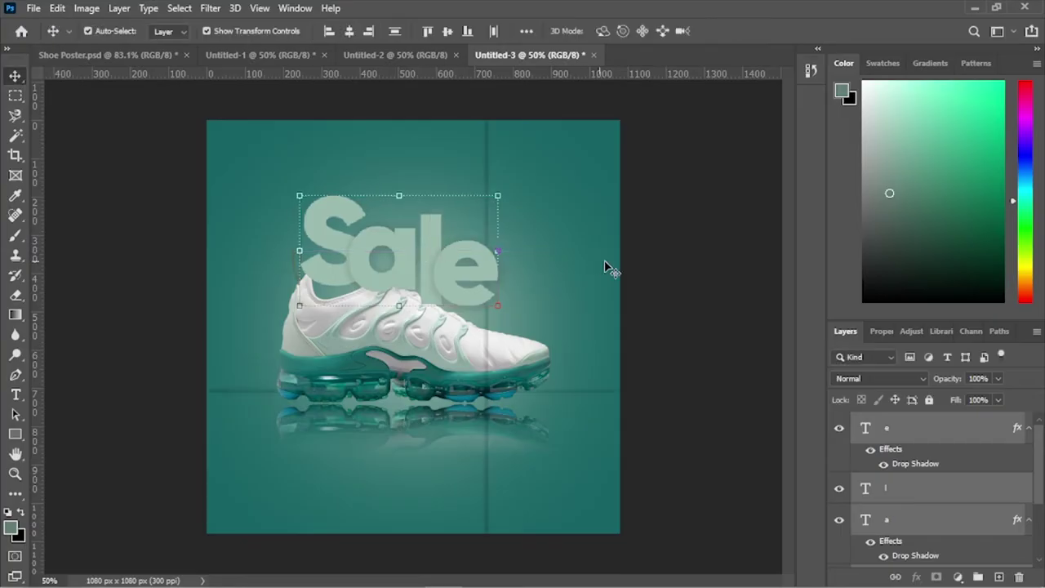
click(646, 275)
click(880, 332)
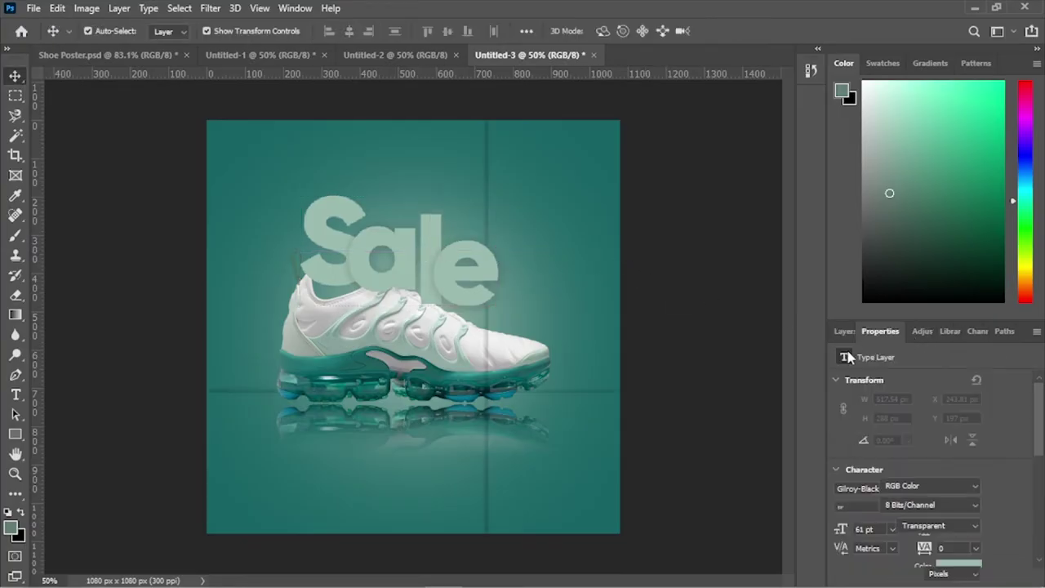
scroll(555, 391, up, 1)
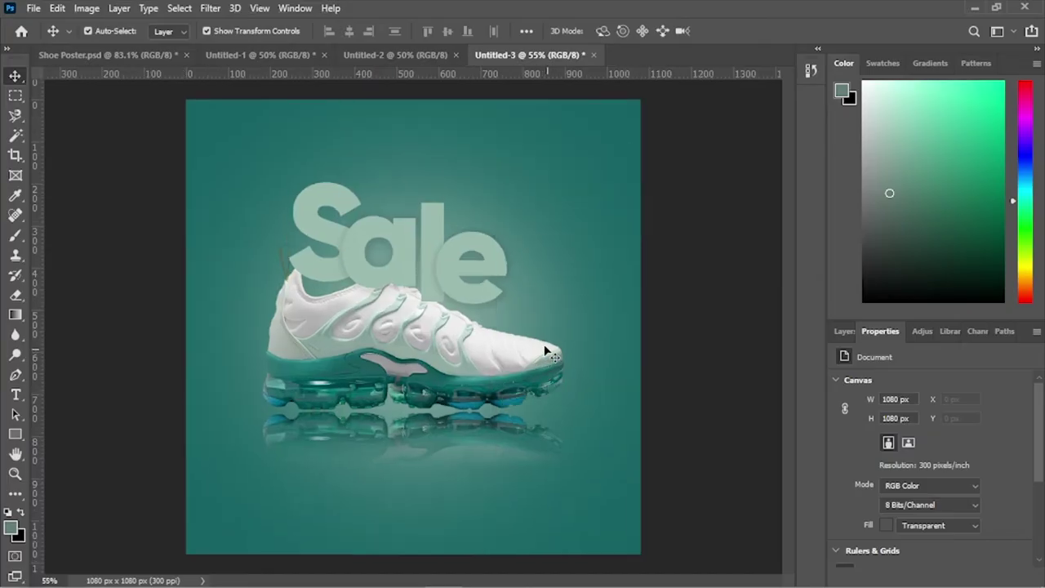
click(844, 331)
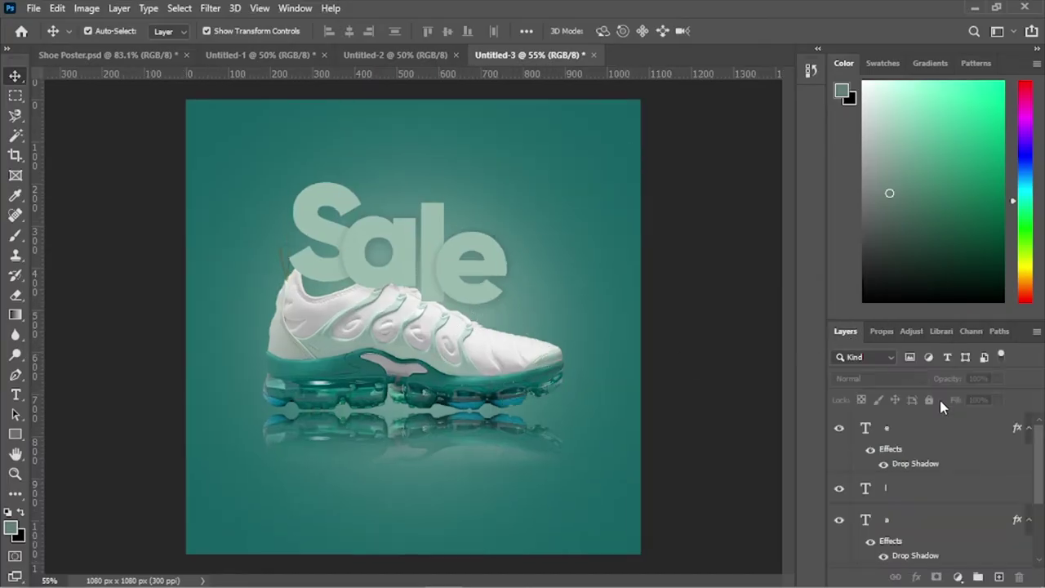
Group the four Sale letter layers and name the group sale
drag(260, 160, 486, 244)
key(ctrl+g)
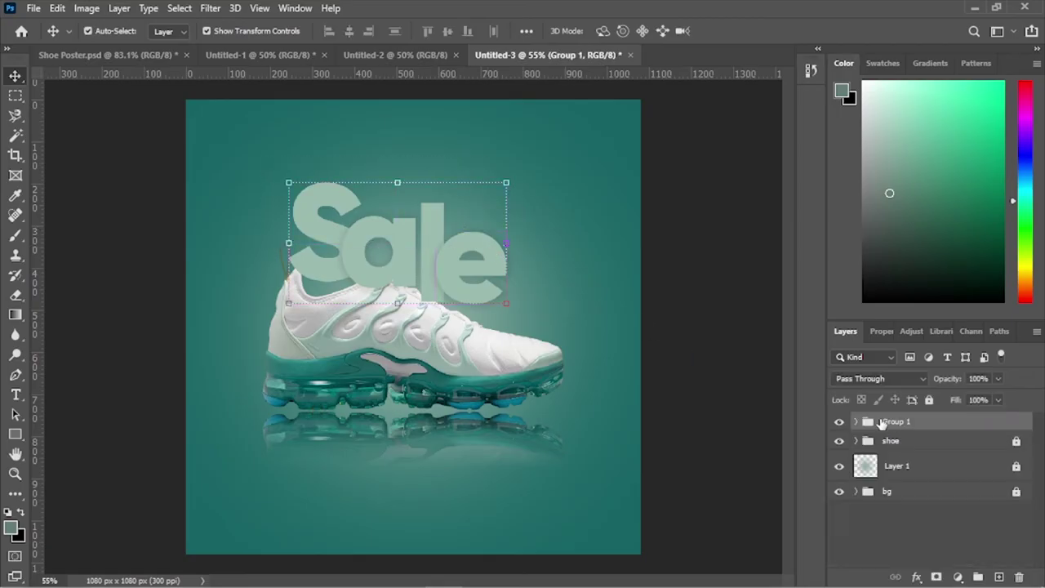
double_click(895, 421)
text(sale)
key(Return)
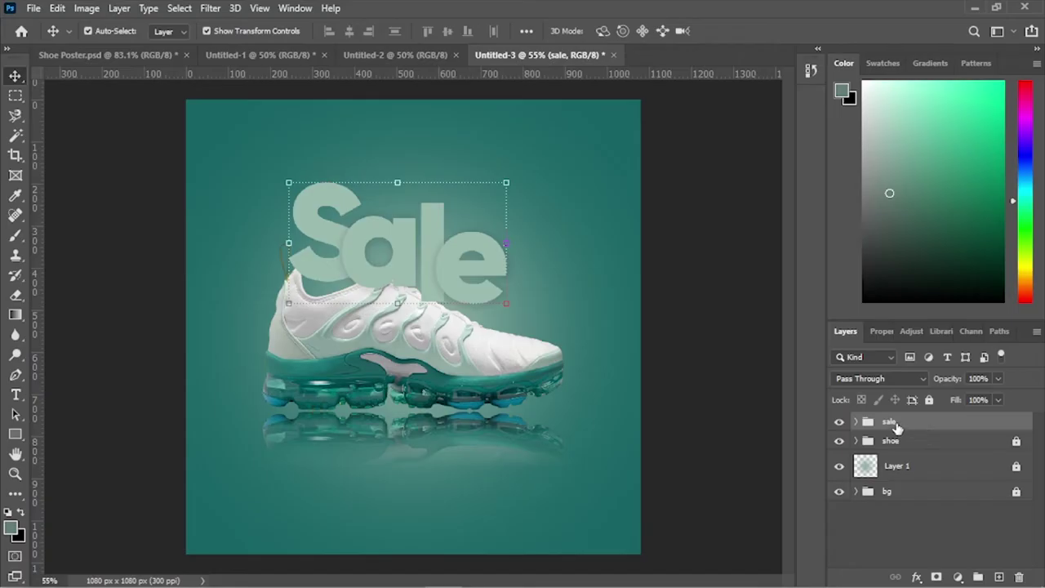
Place the sale group below the shoe group in the layer order, then scale it to about 106% and lower it slightly
drag(896, 426, 902, 460)
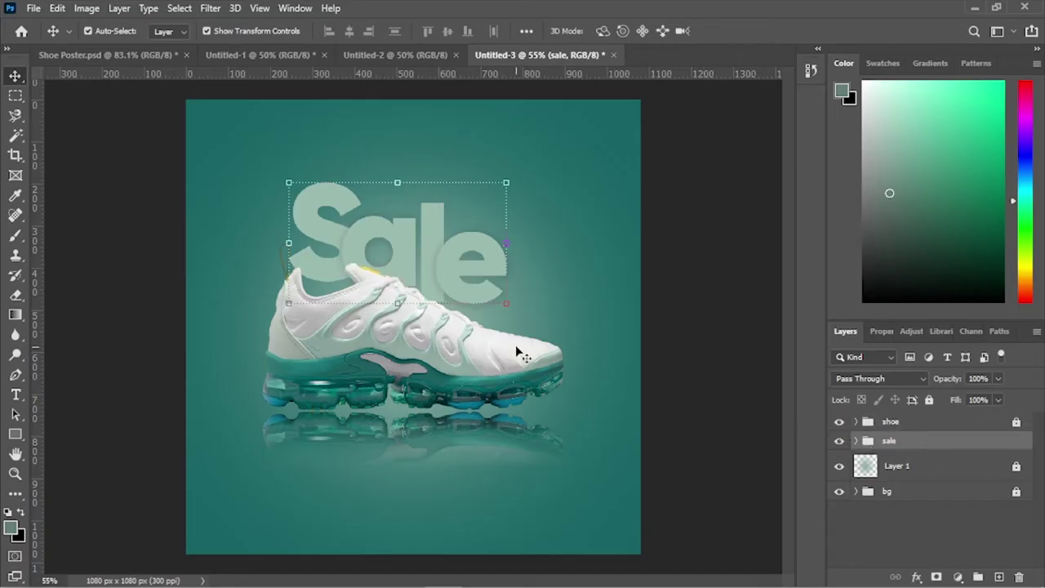
drag(505, 304, 510, 314)
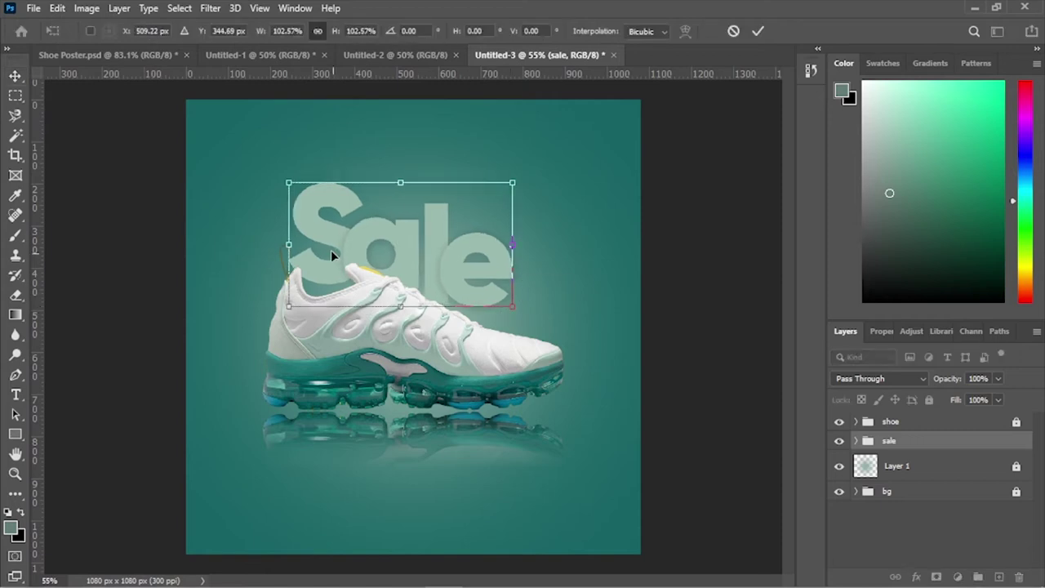
drag(292, 245, 285, 240)
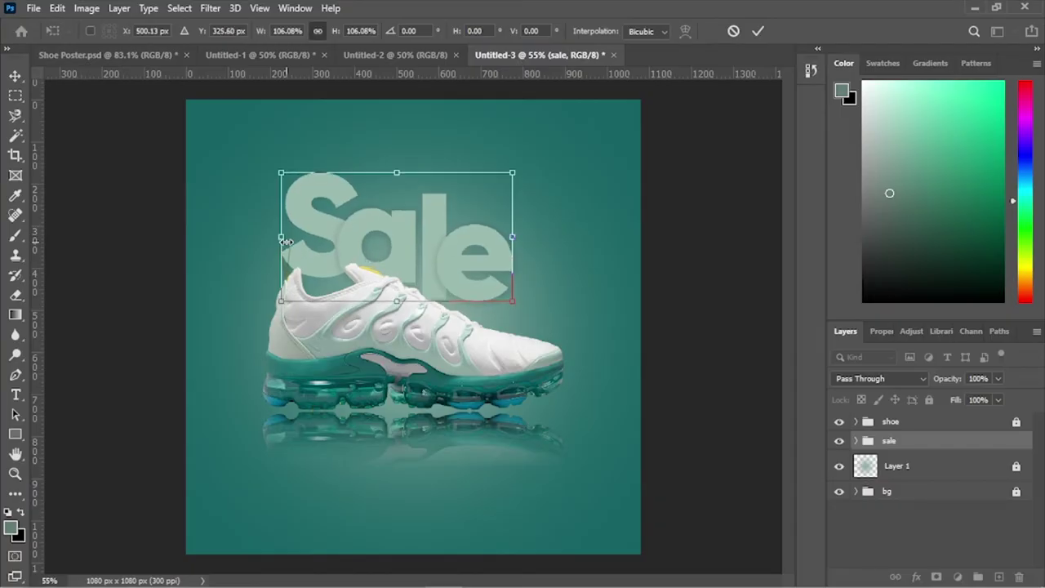
key(shift+Down)
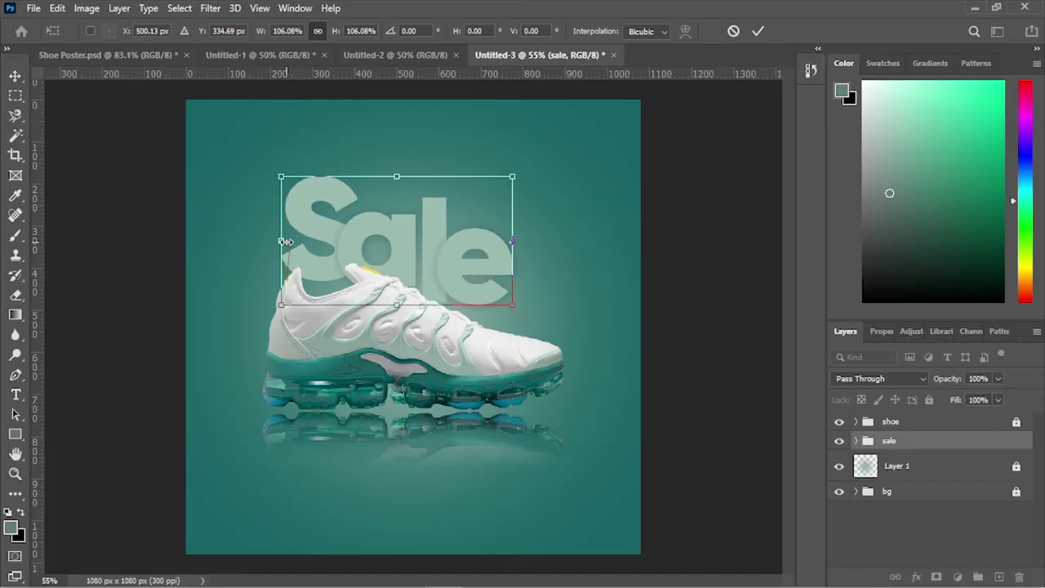
key(Return)
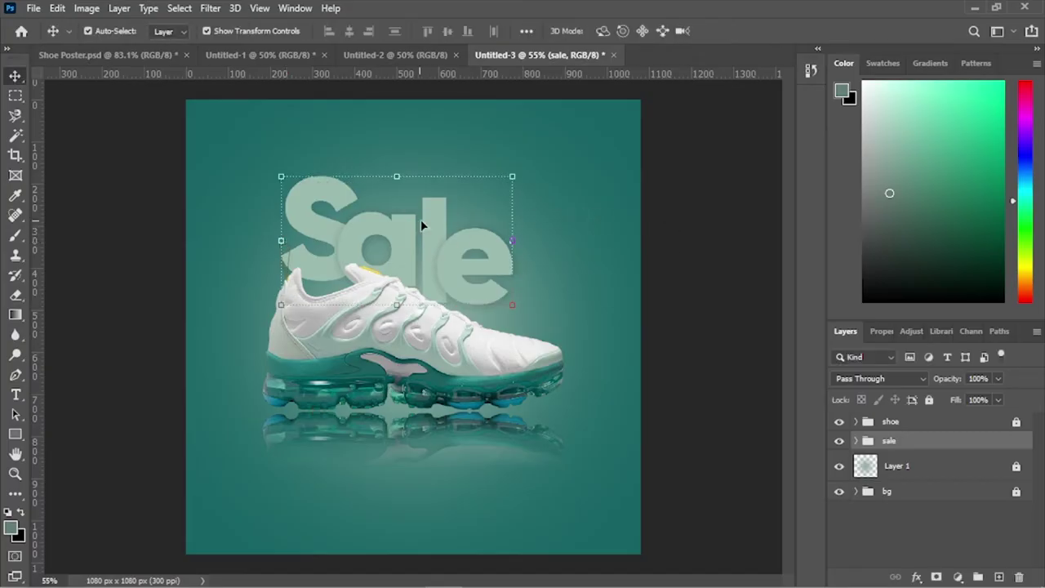
Move the letter l about 20 px down and 10 px left, closer to the a
click(435, 234)
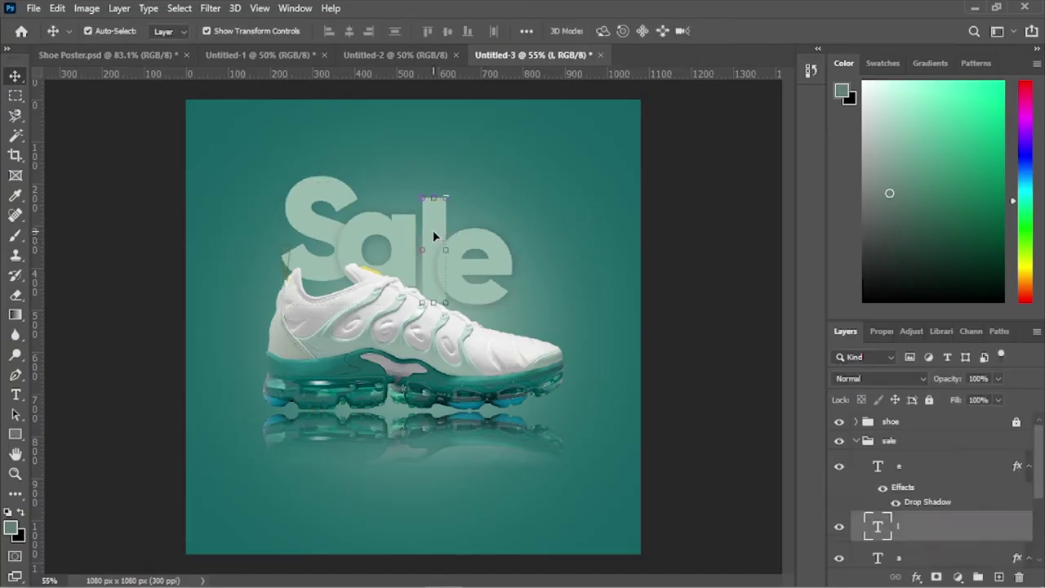
key(shift+Down)
key(shift+Down)
key(shift+Left)
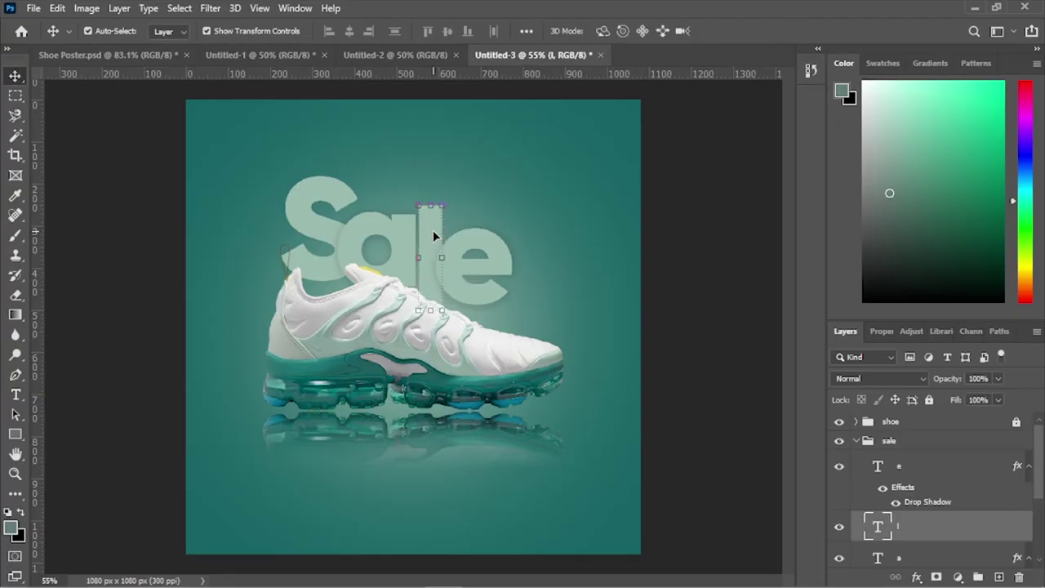
Nudge the letter e slightly down and about 10 px left so it overlaps the l
click(461, 277)
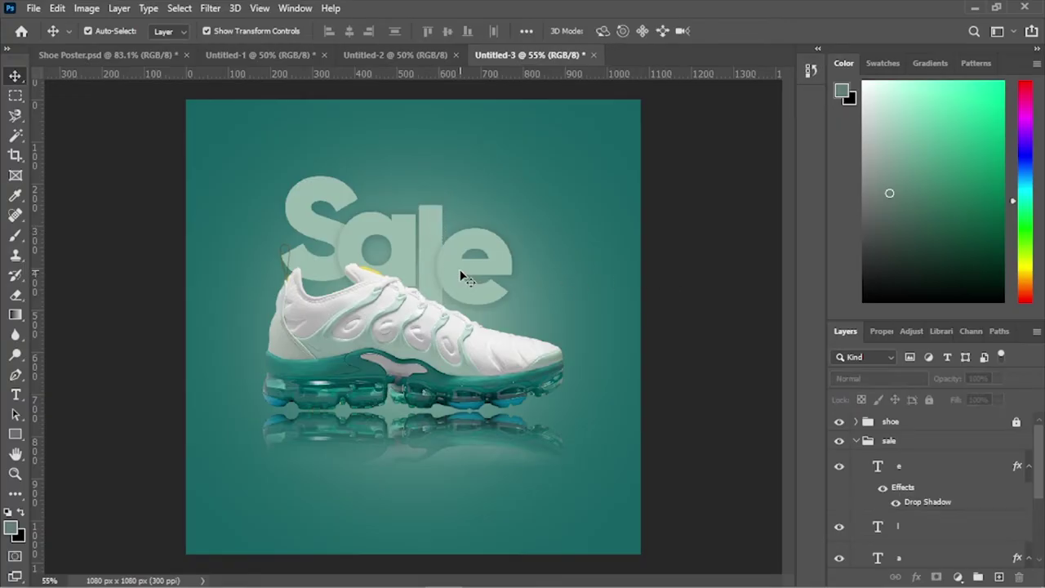
key(Down)
key(Down)
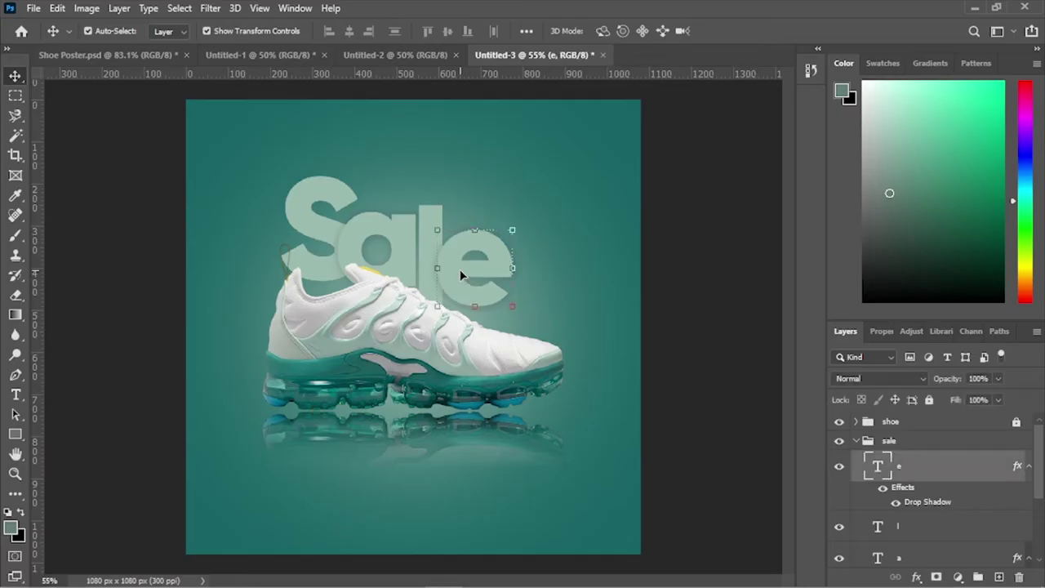
key(shift+Left)
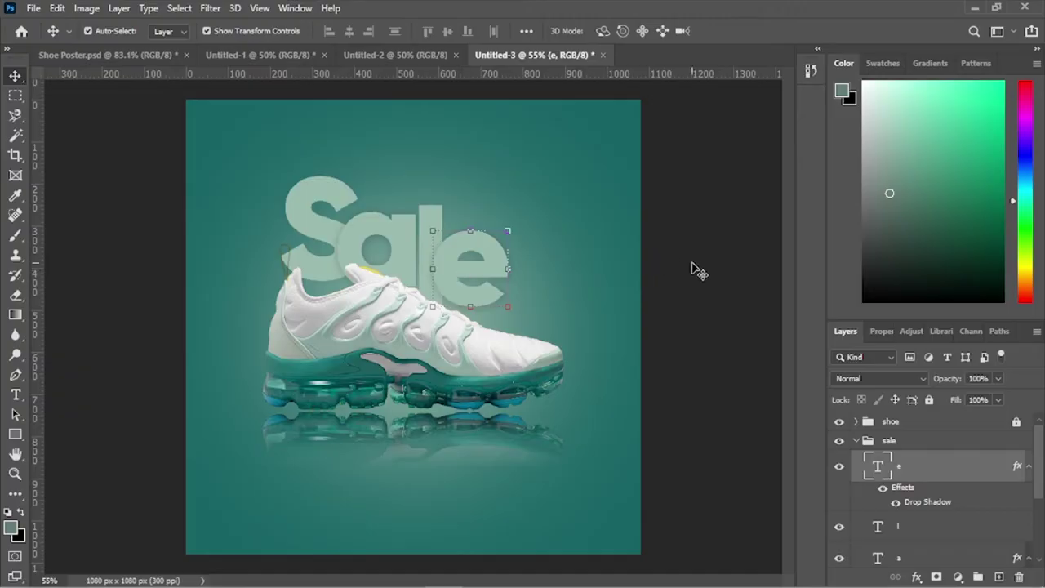
click(650, 261)
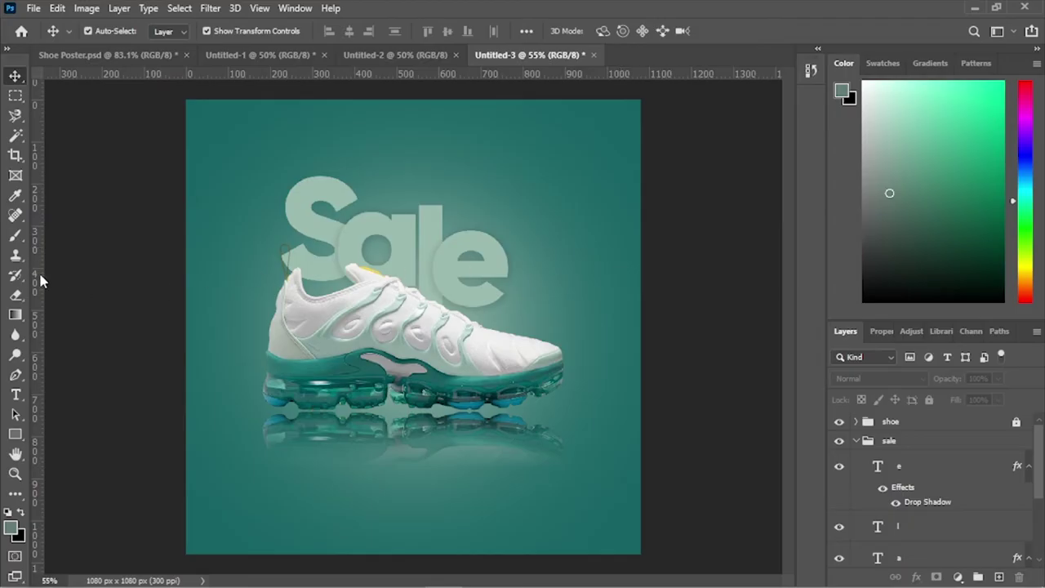
Add a separate text layer reading SUPER near the canvas's upper edge, above the Sale letters
click(16, 394)
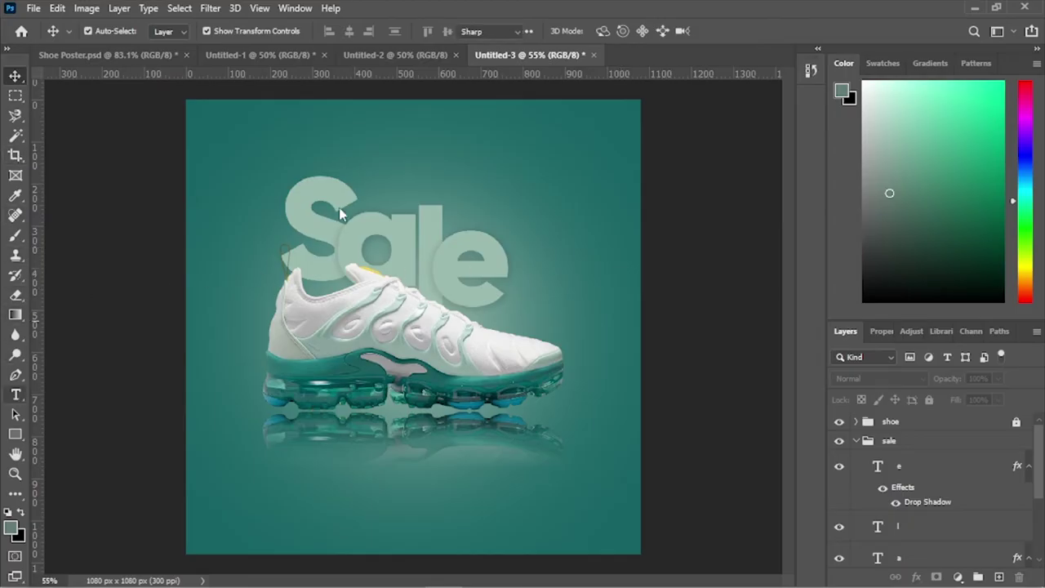
click(393, 174)
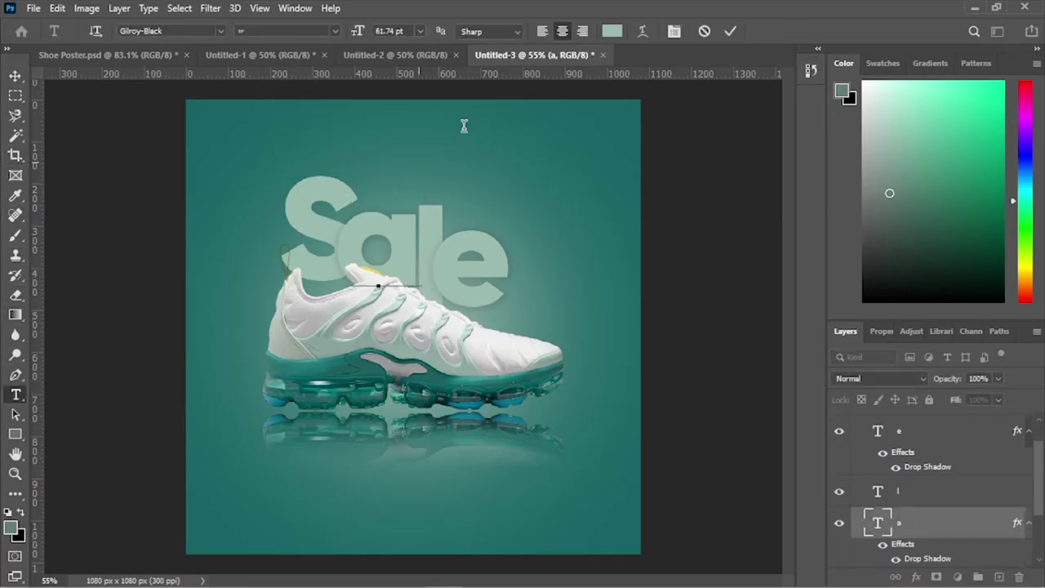
click(731, 31)
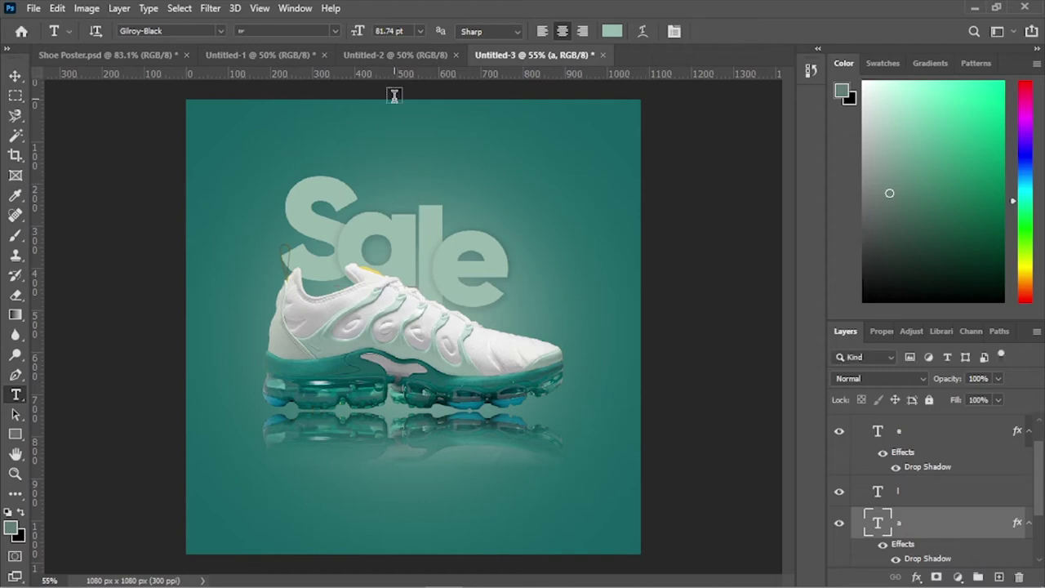
click(388, 121)
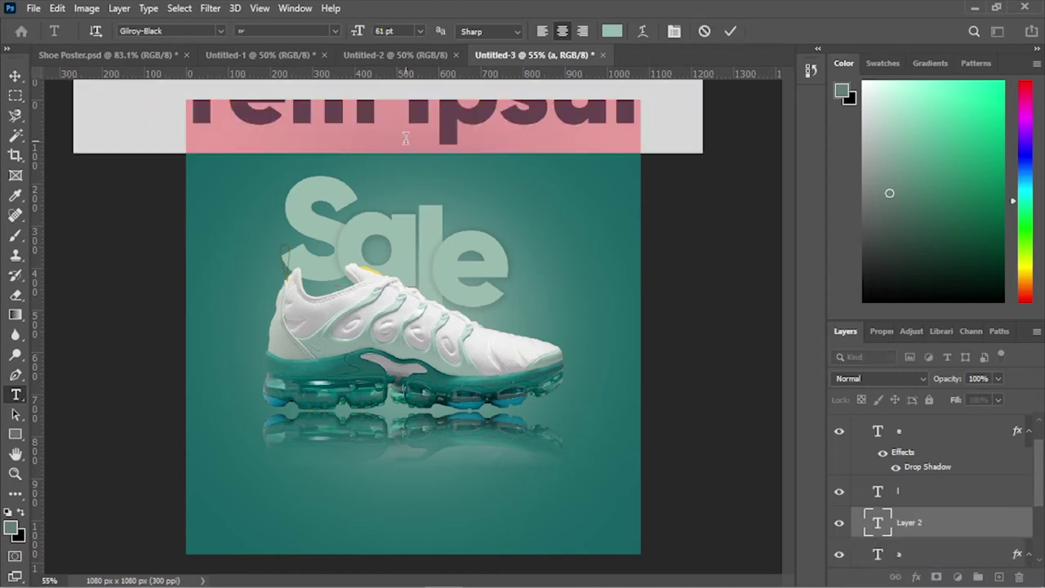
text(SUPER)
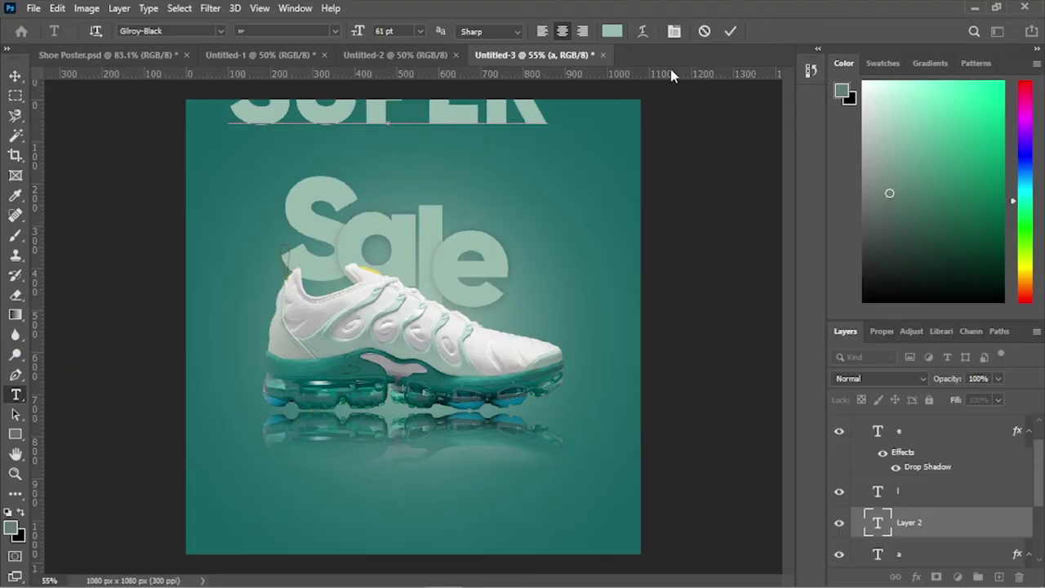
click(730, 31)
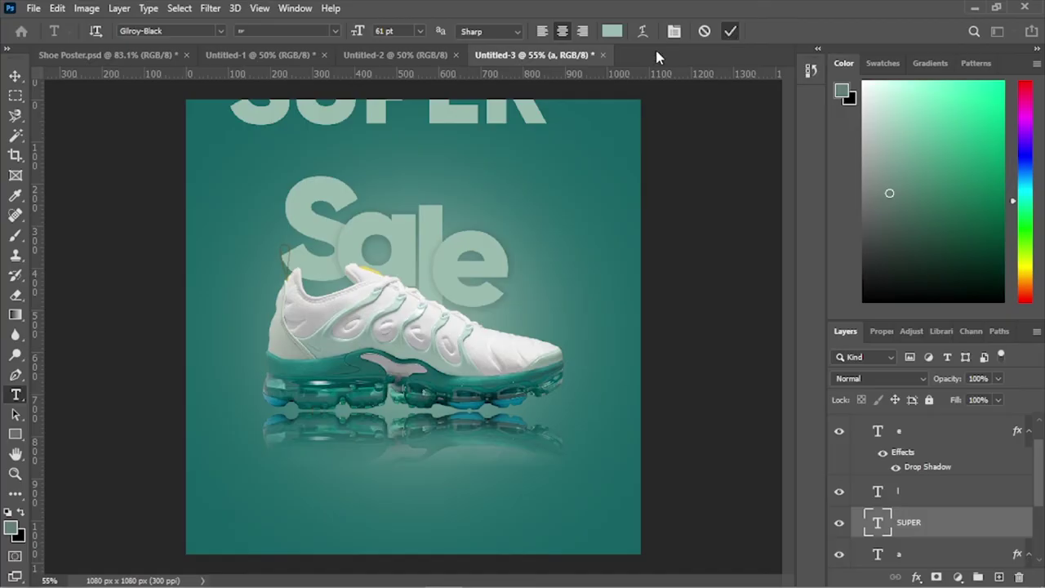
Set the SUPER text's color to white (ffffff) and its font size to 15 pt
click(613, 36)
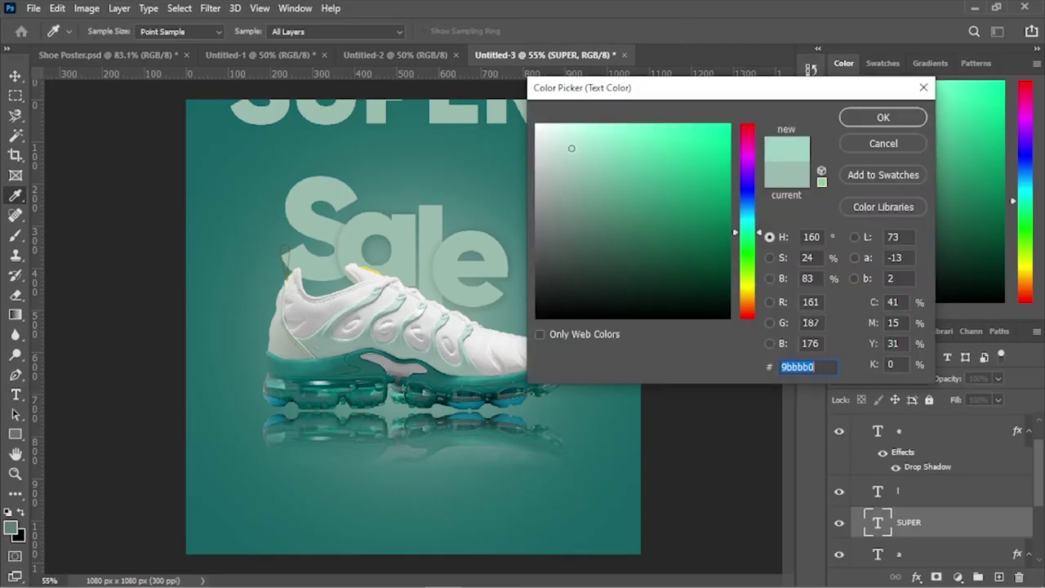
text(ffffff)
click(847, 119)
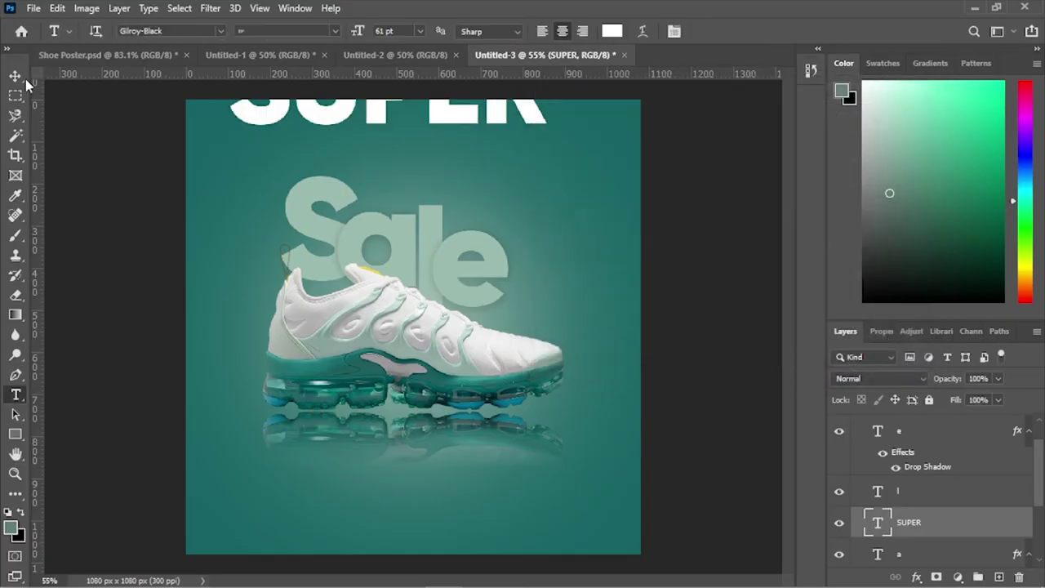
drag(360, 36, 361, 81)
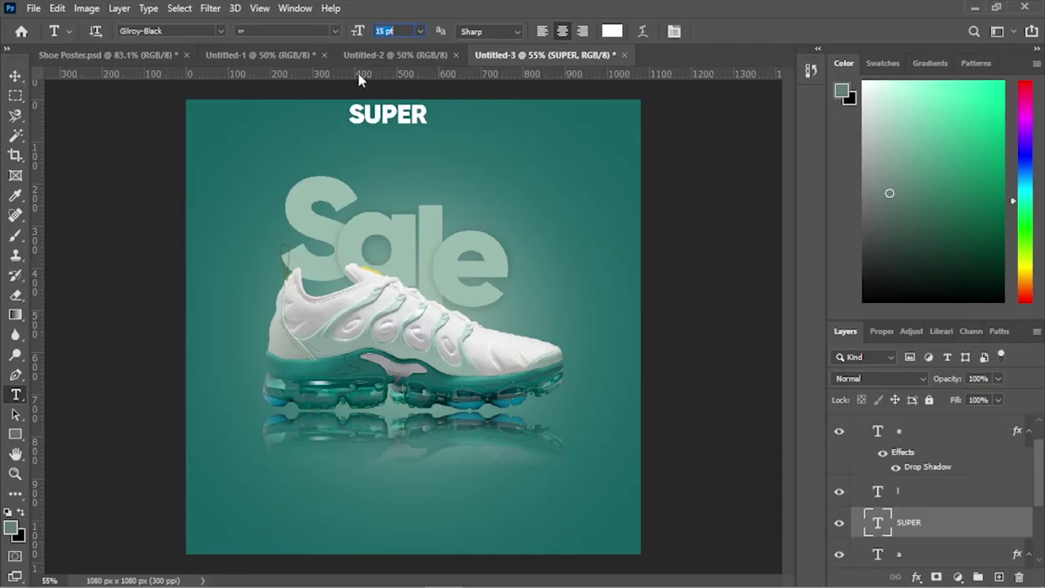
Move SUPER into the space beside the S, just above the a and l, and lower the l slightly to make room
click(16, 75)
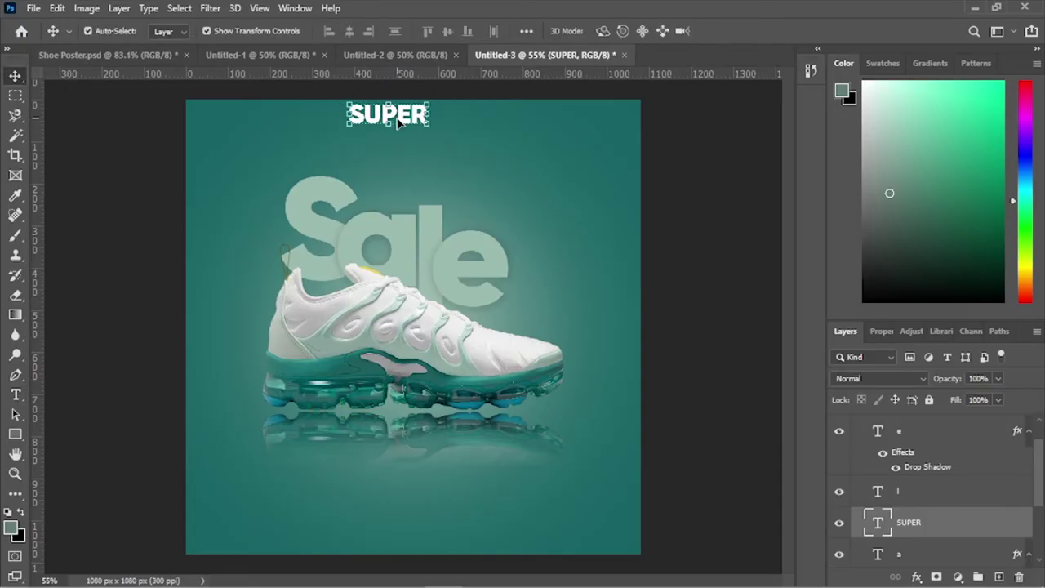
drag(392, 116, 411, 200)
click(427, 222)
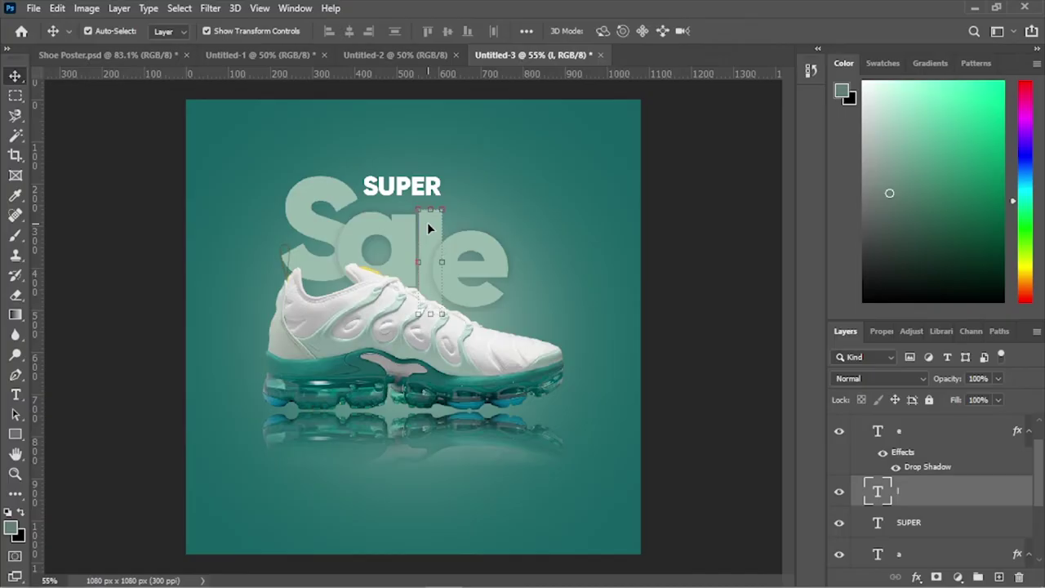
drag(420, 195, 415, 199)
click(522, 196)
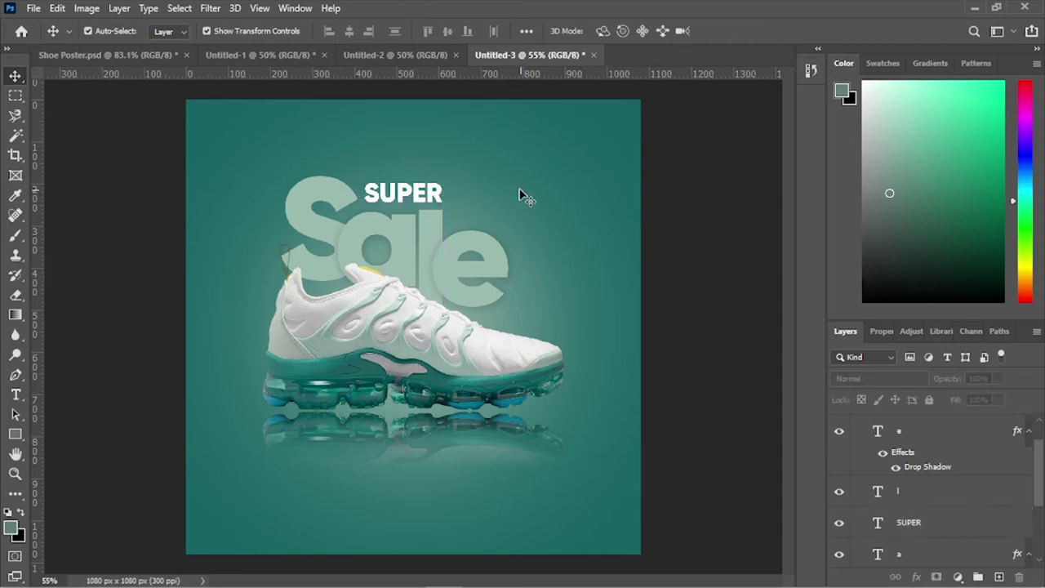
Group the SUPER text and the four Sale letter layers inside the sale group, and collapse the sale group
drag(247, 155, 510, 254)
key(ctrl+g)
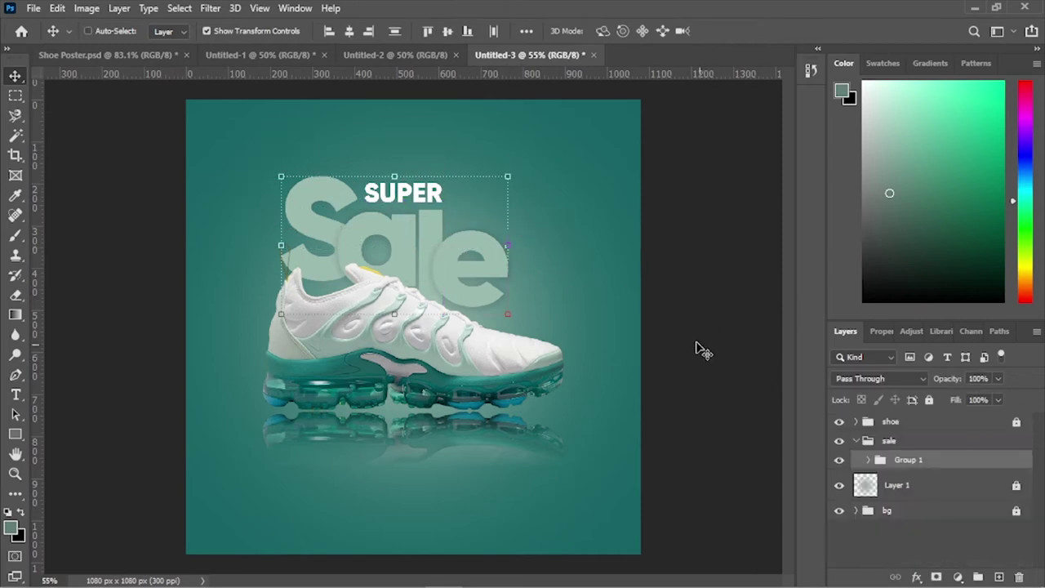
click(250, 158)
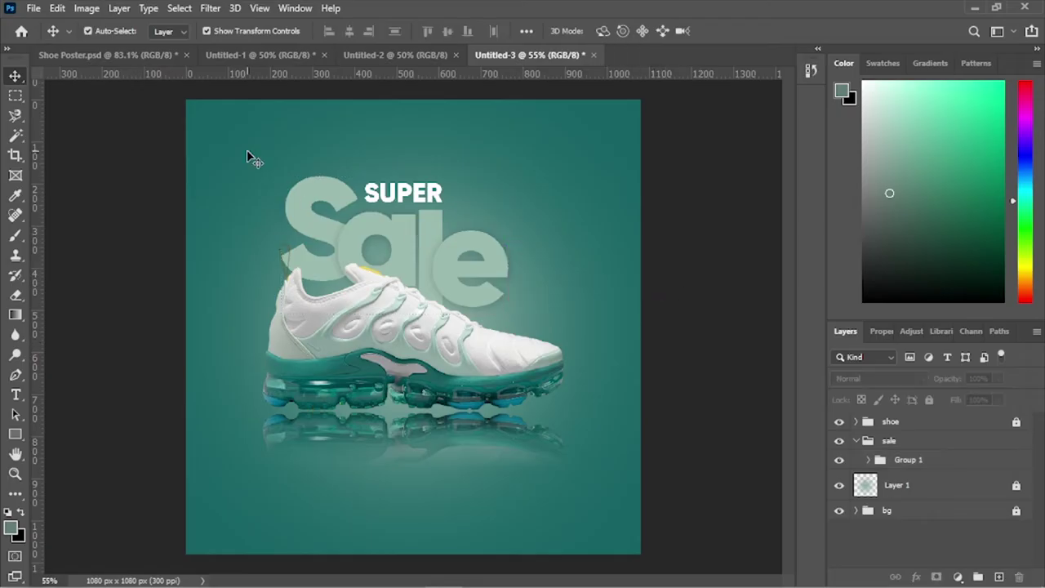
click(867, 440)
click(856, 441)
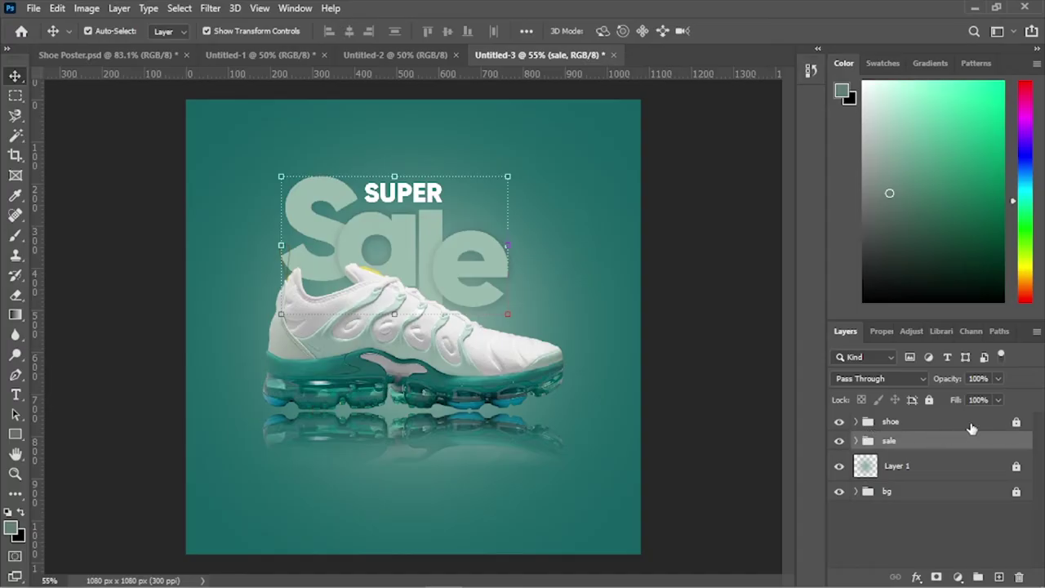
Unlock the shoe group, scale the shoe and sale groups together to about 101.7%, and move them down to Y about 675 px, horizontally centered
click(1016, 422)
shift+click(996, 430)
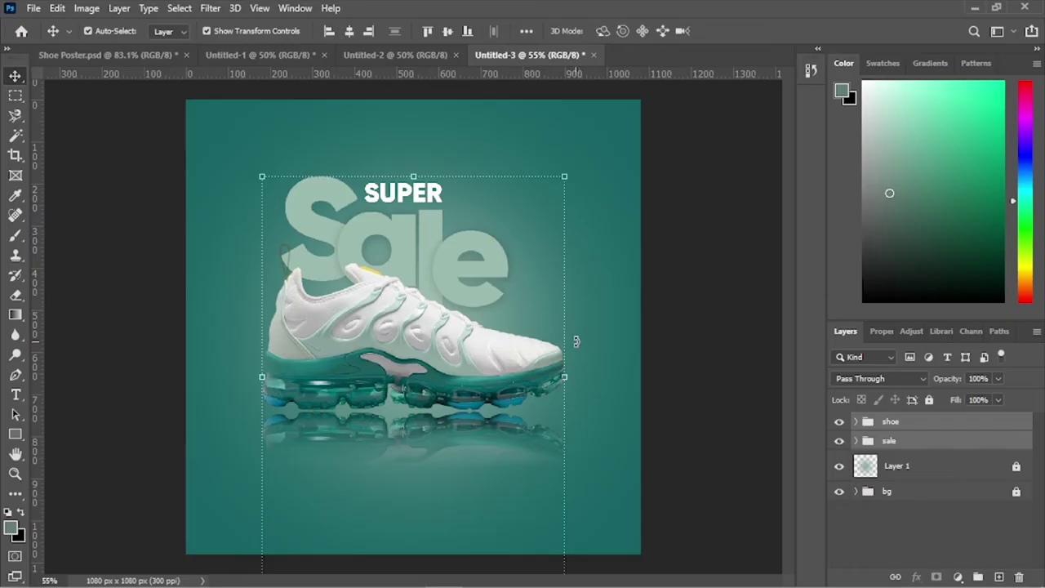
key(ctrl+t)
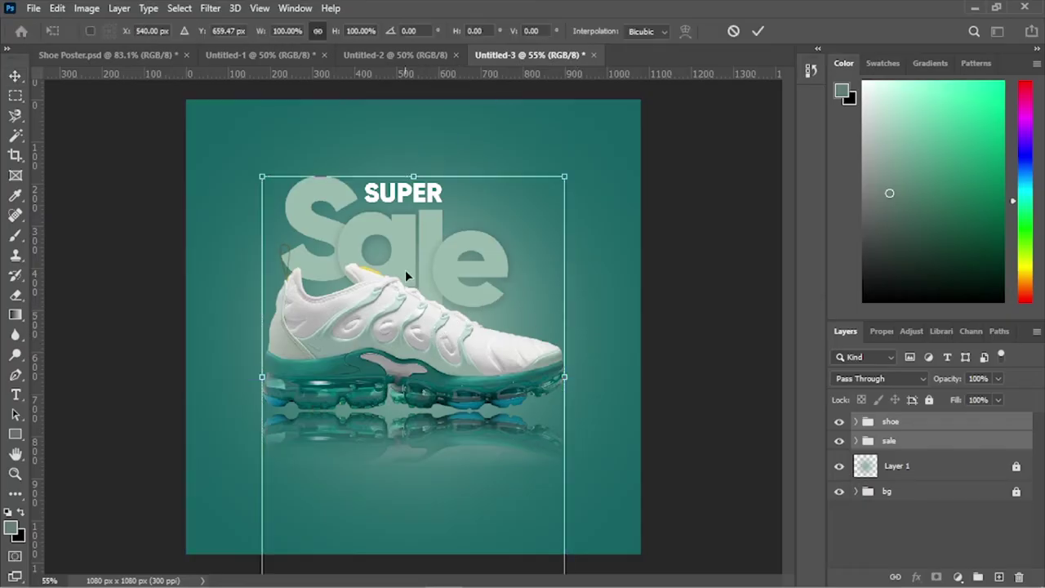
drag(413, 175, 413, 168)
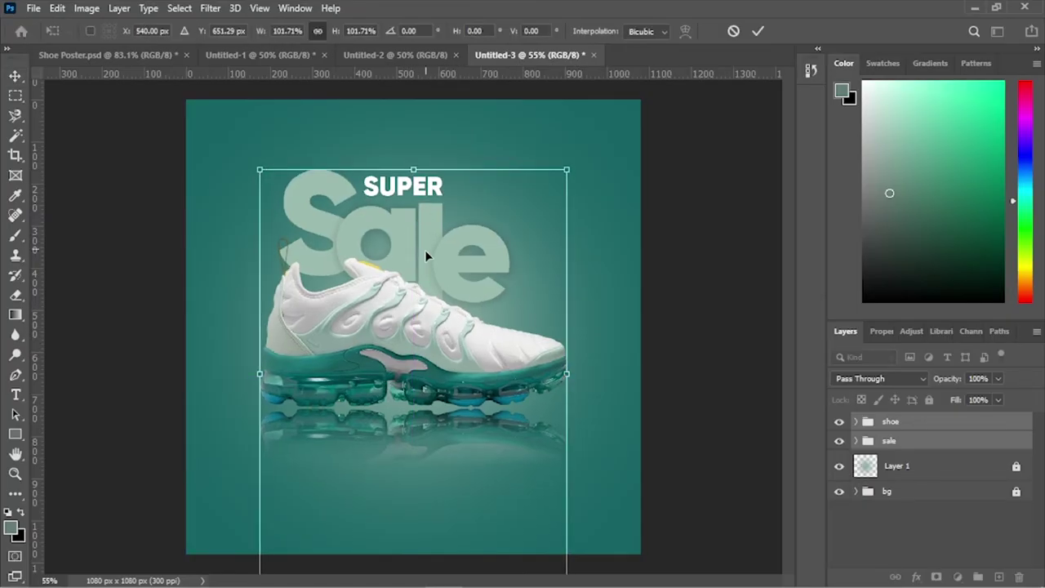
drag(425, 250, 415, 270)
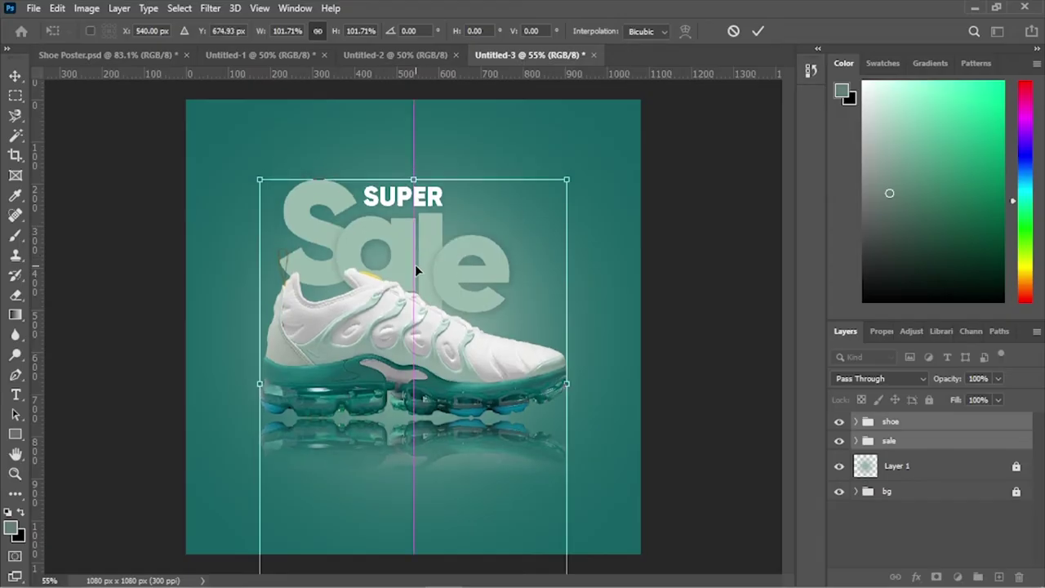
click(760, 31)
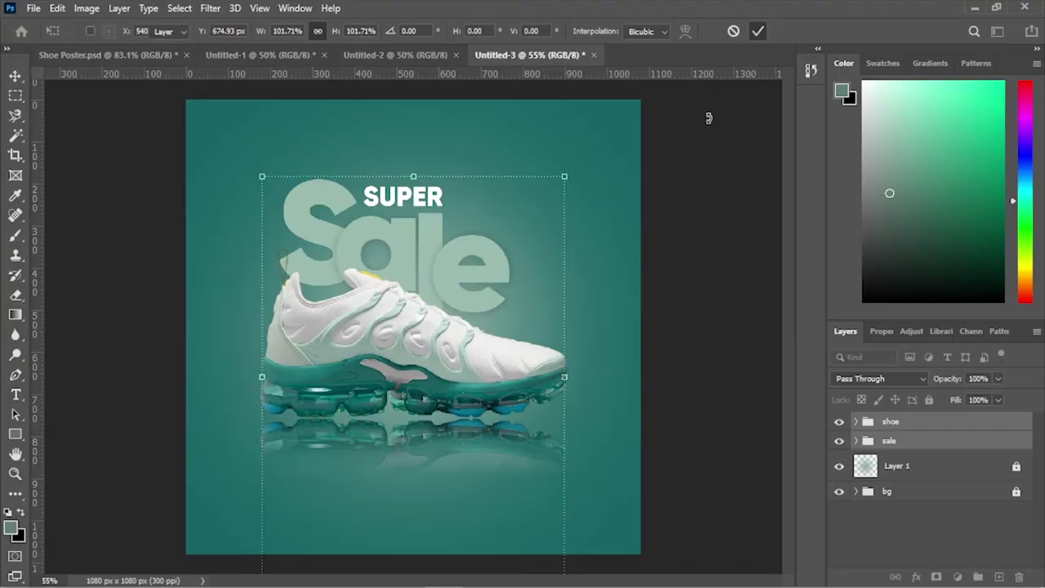
click(671, 214)
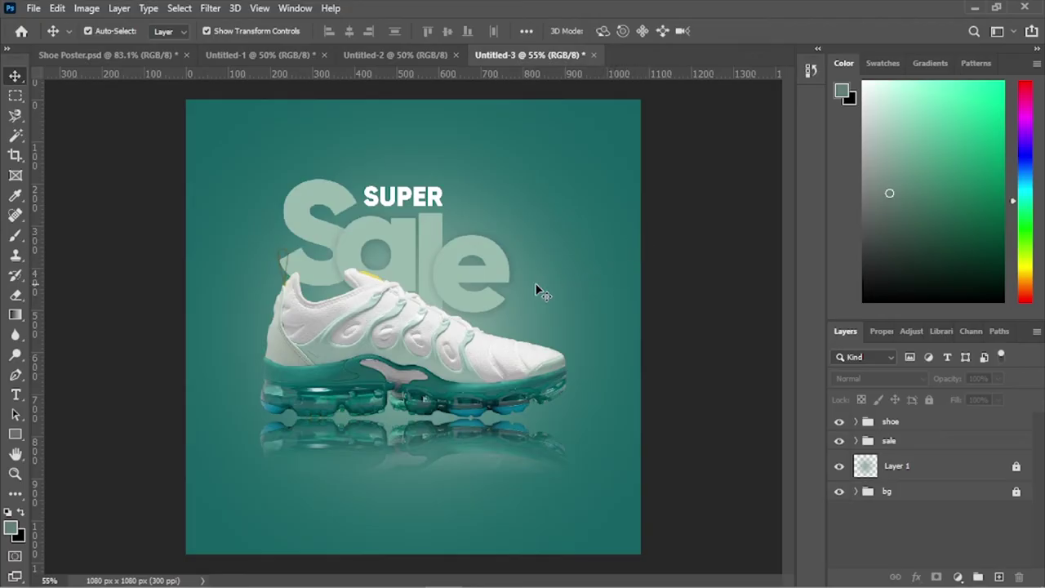
Apply an Exposure adjustment to the shoe layer with slightly negative exposure, offset -0.0138 and gamma correction 0.94
click(455, 337)
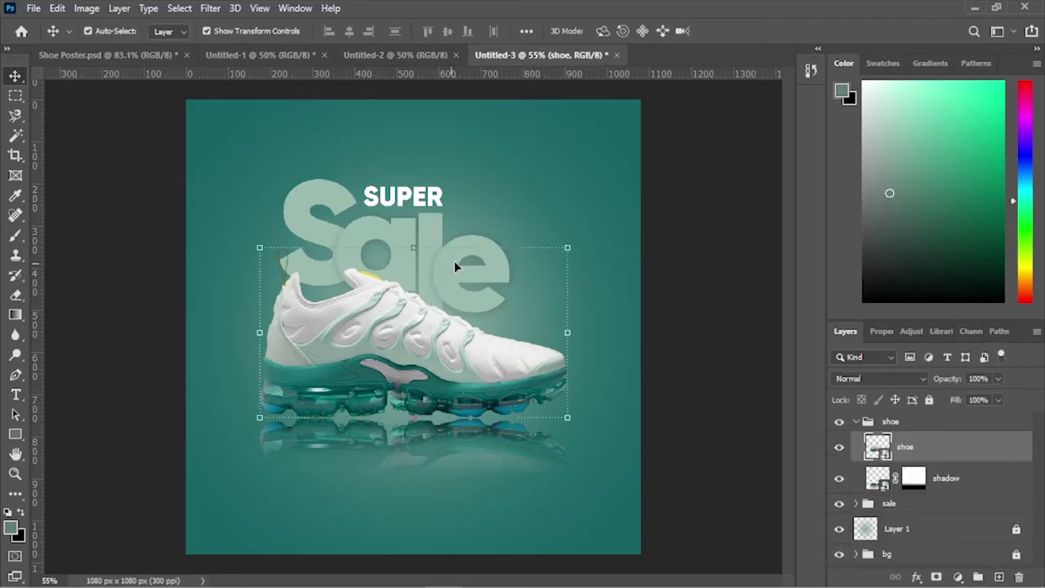
click(705, 275)
click(502, 348)
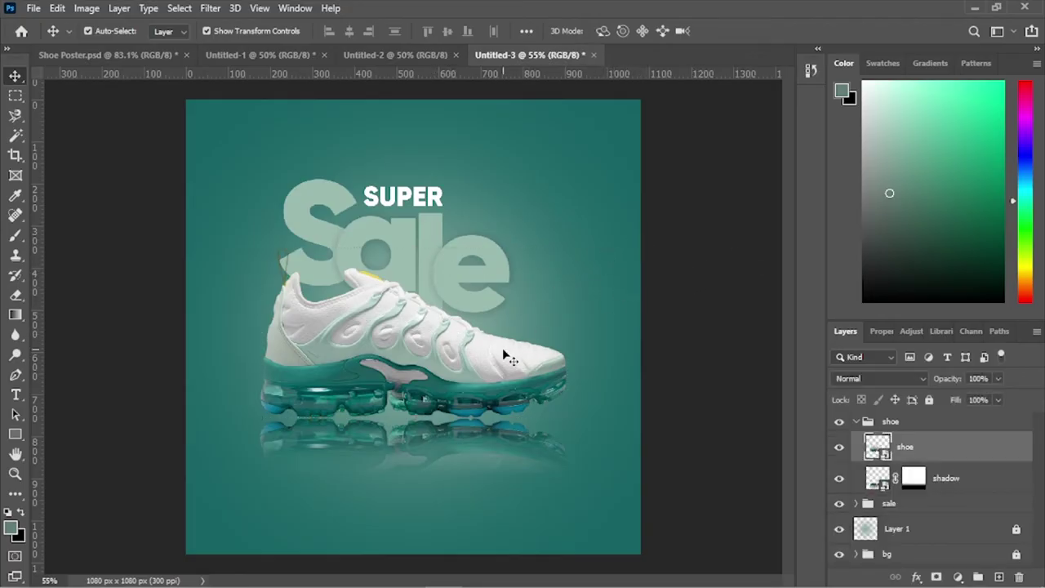
click(87, 9)
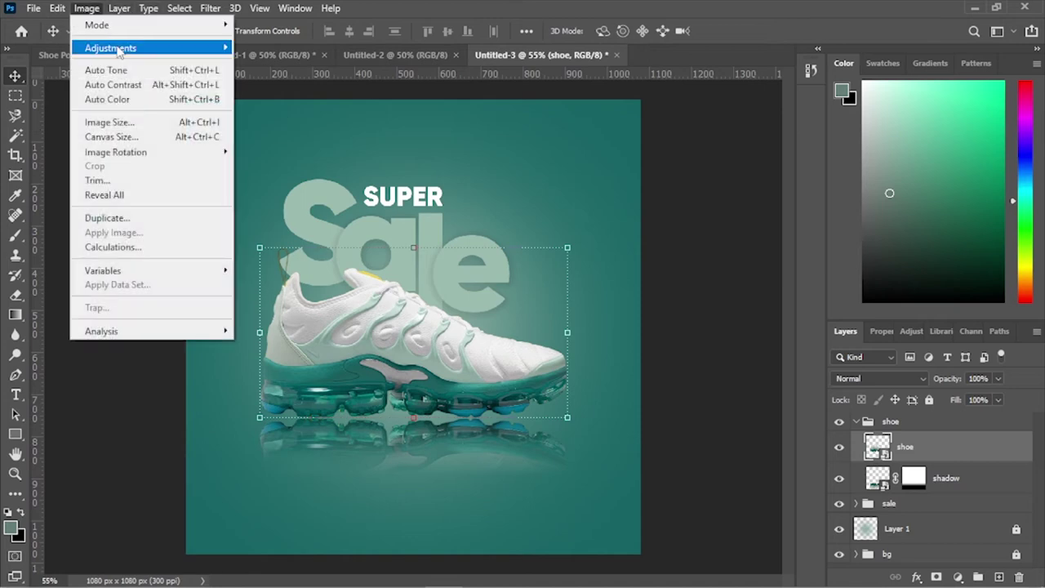
mouse_move(118, 49)
click(298, 93)
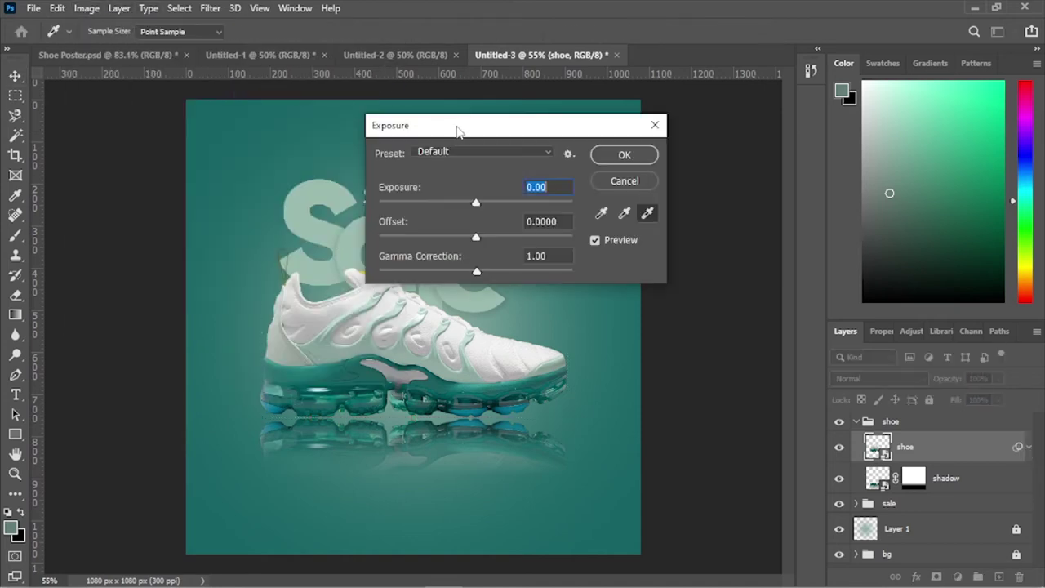
drag(458, 131, 668, 137)
drag(685, 208, 690, 280)
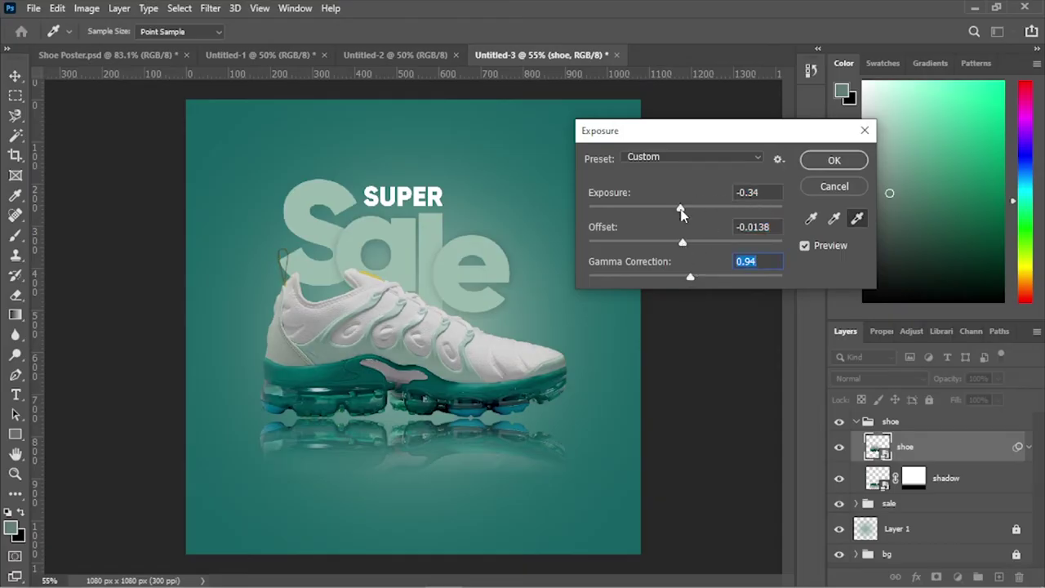
drag(681, 214, 681, 211)
key(Tab)
drag(681, 211, 684, 211)
click(828, 161)
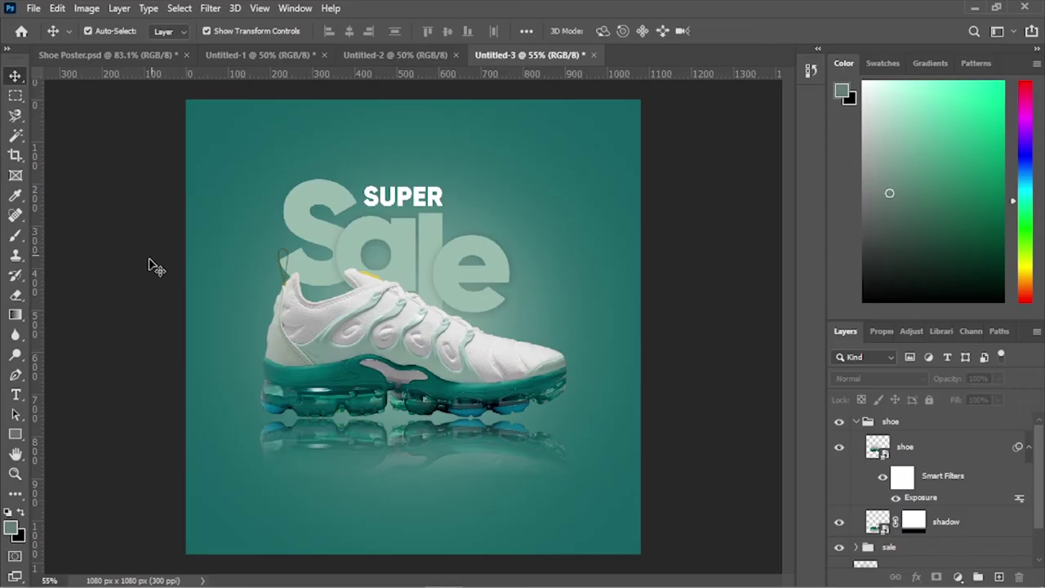
Add a white text layer reading 40% in Gilroy-Black 15 pt, below the left end of the shoe's reflection
click(15, 398)
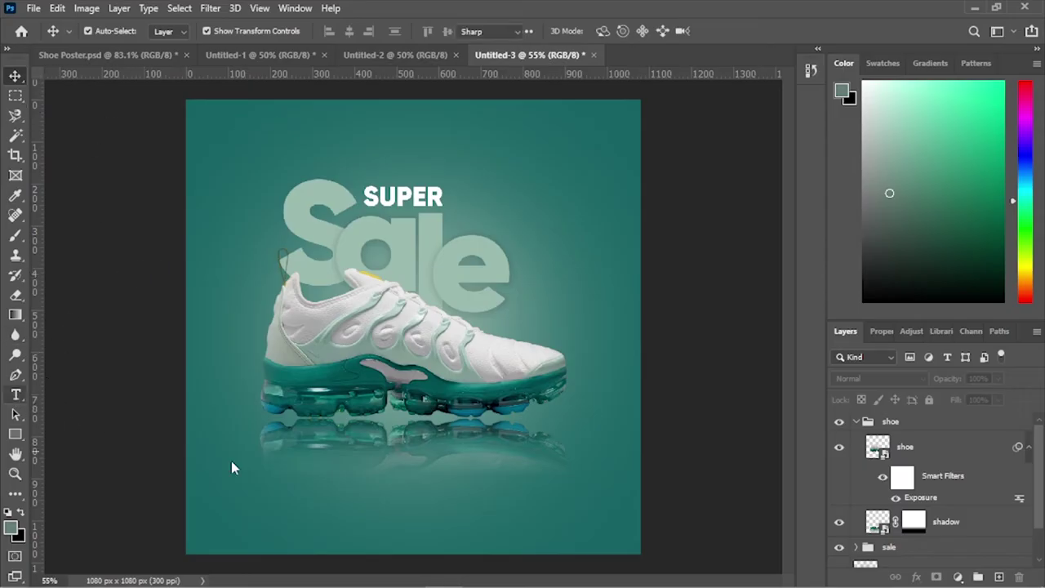
click(240, 473)
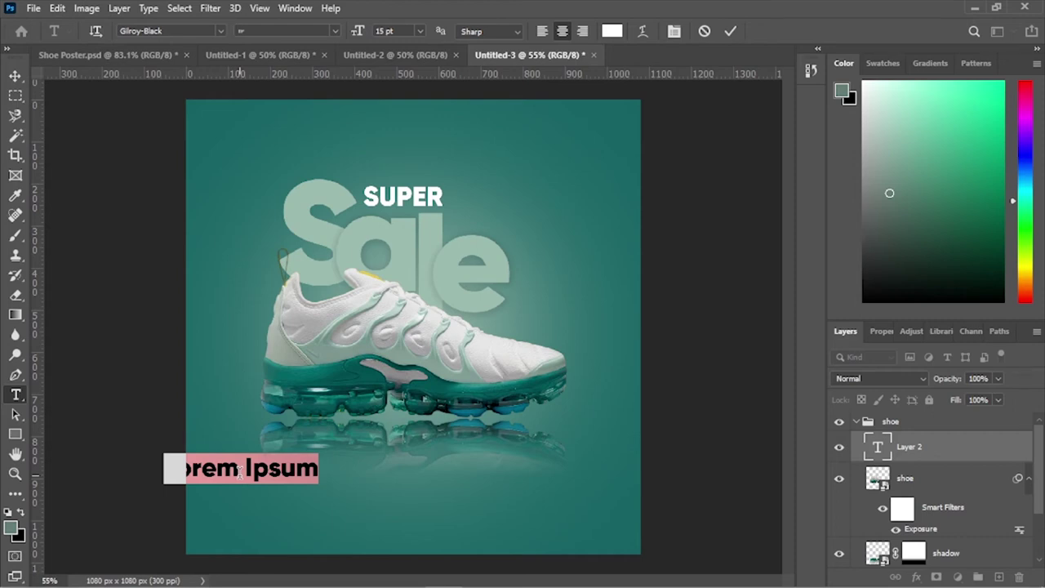
text(S)
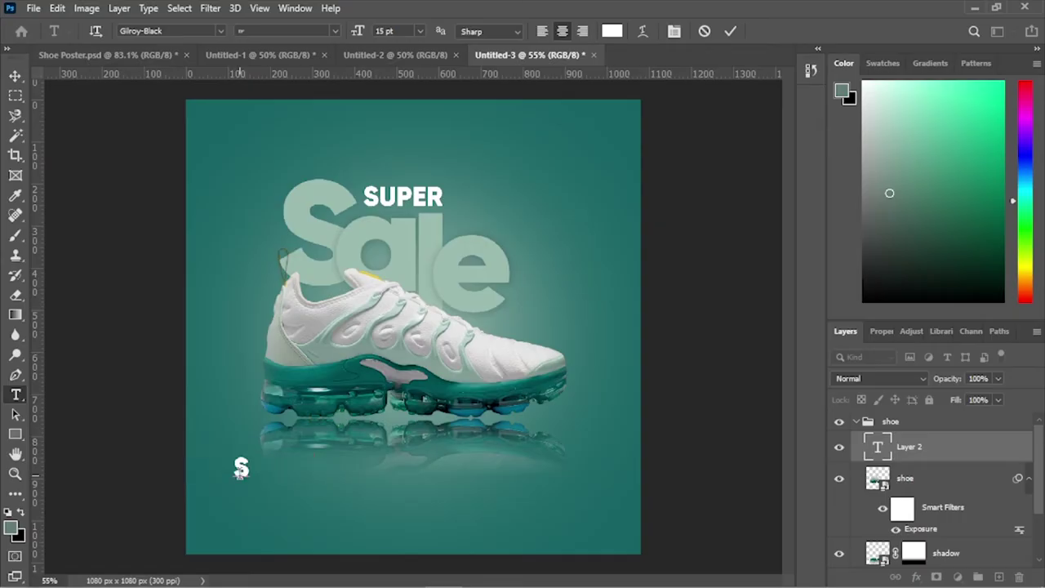
key(BackSpace)
text(40%OFF)
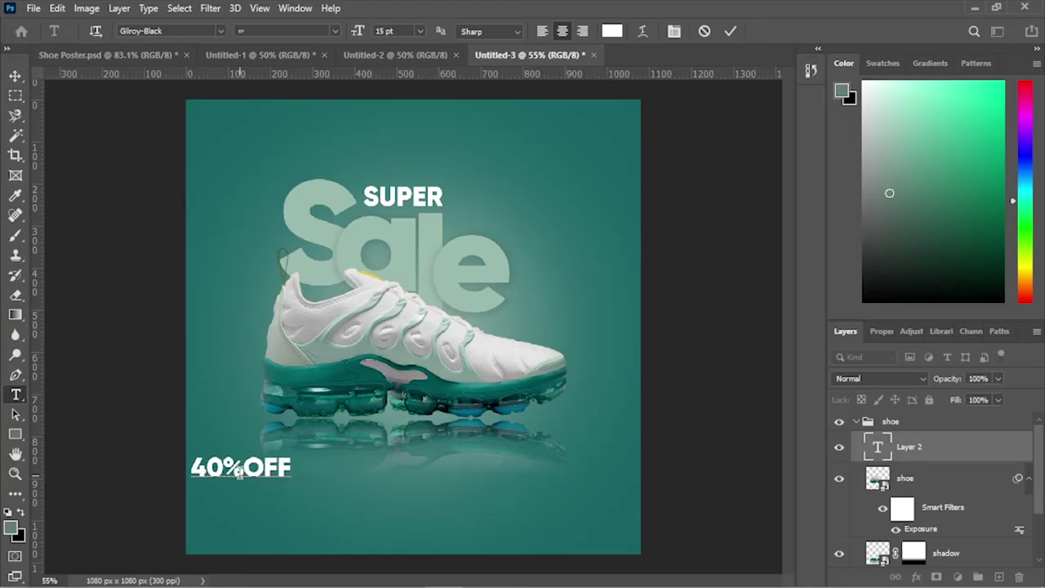
key(BackSpace)
key(BackSpace)
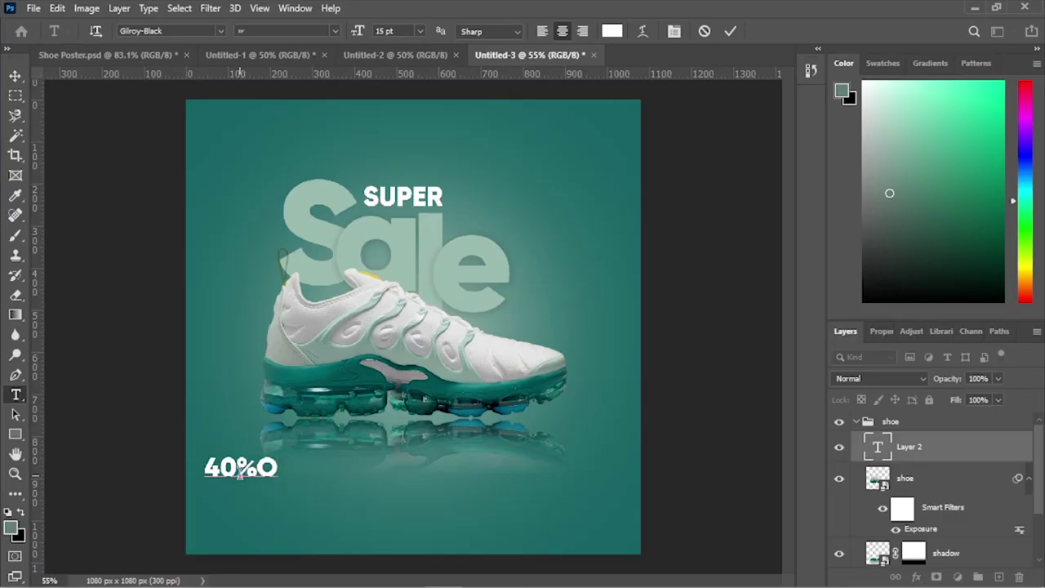
key(BackSpace)
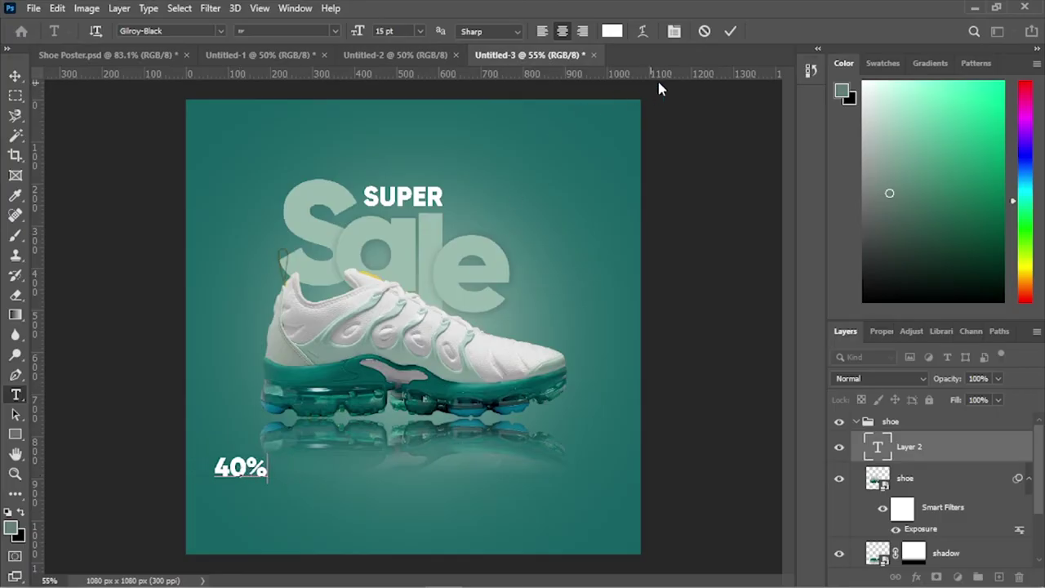
click(732, 34)
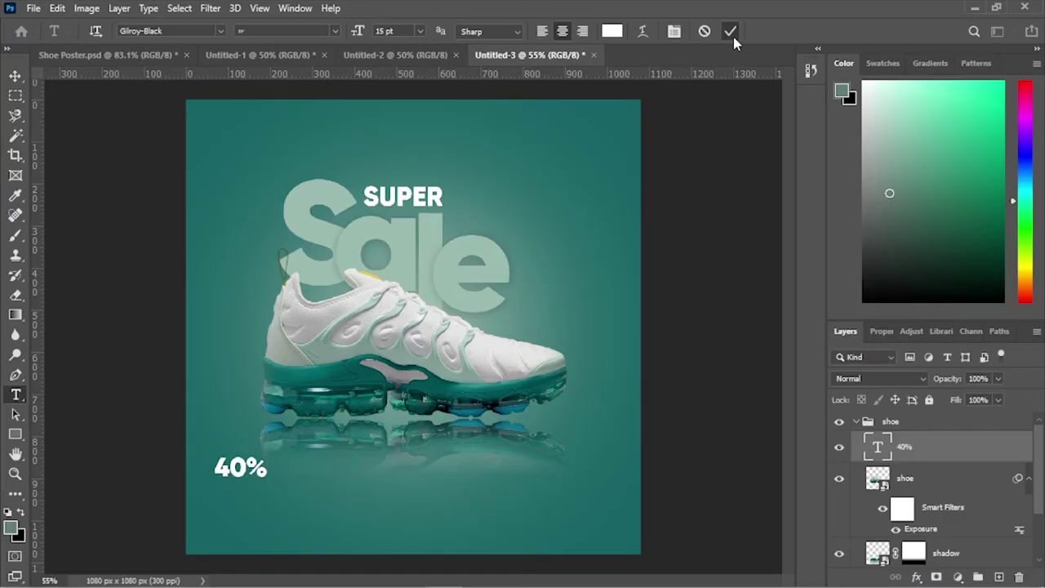
Move the 40% text straight down by about 100 px, close to the canvas's lower edge
key(v)
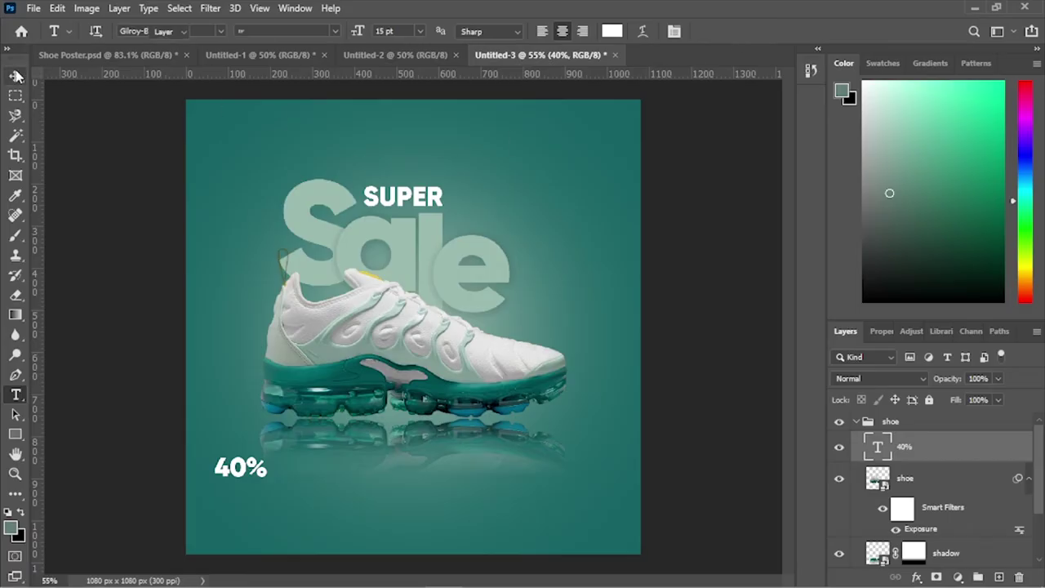
click(166, 240)
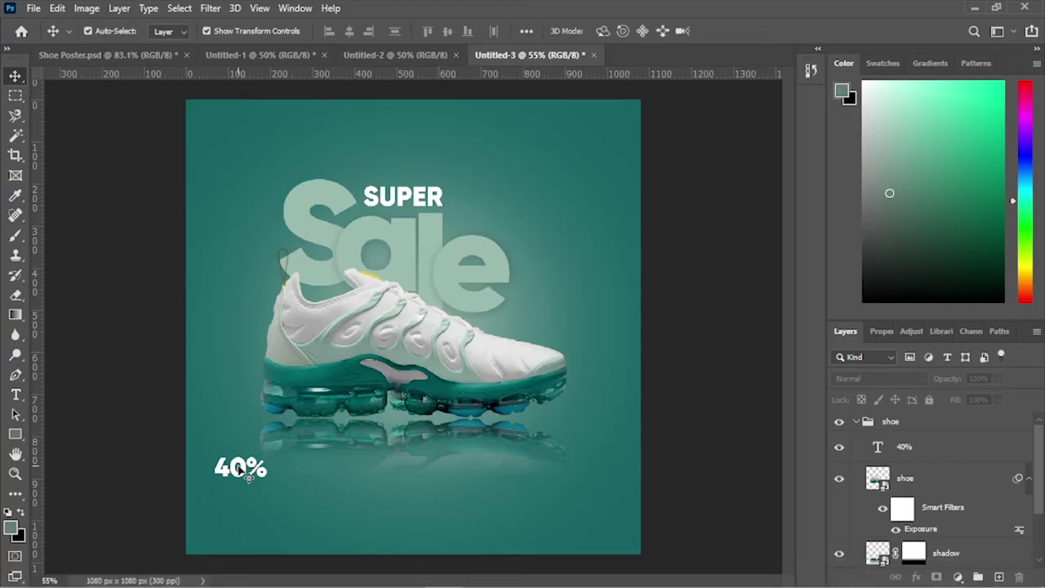
drag(238, 470, 239, 514)
Add a separate text layer reading HURRY UP and place it directly above the 40% text, aligned with its left edge
key(t)
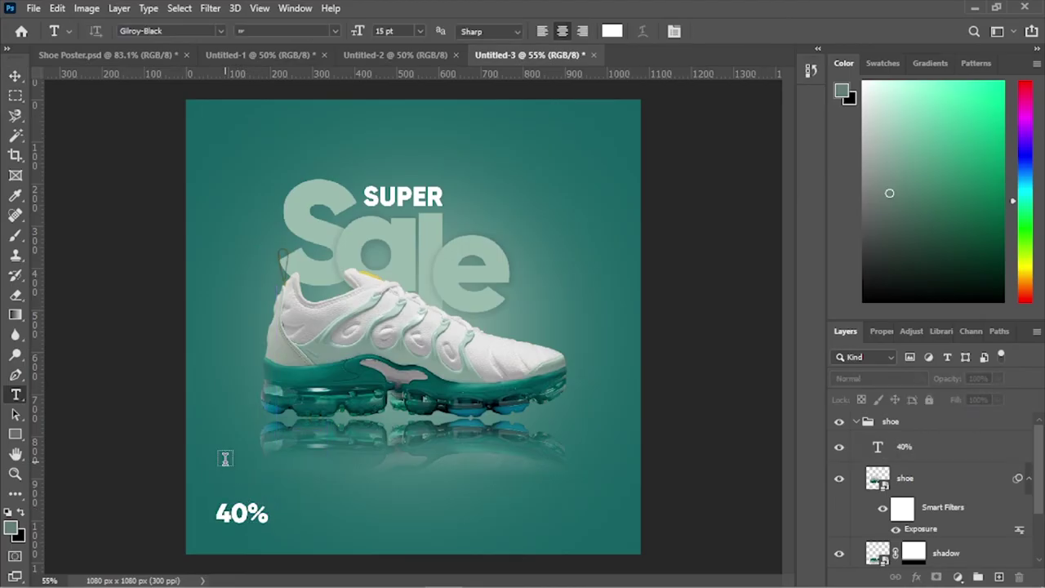
click(226, 458)
text(H)
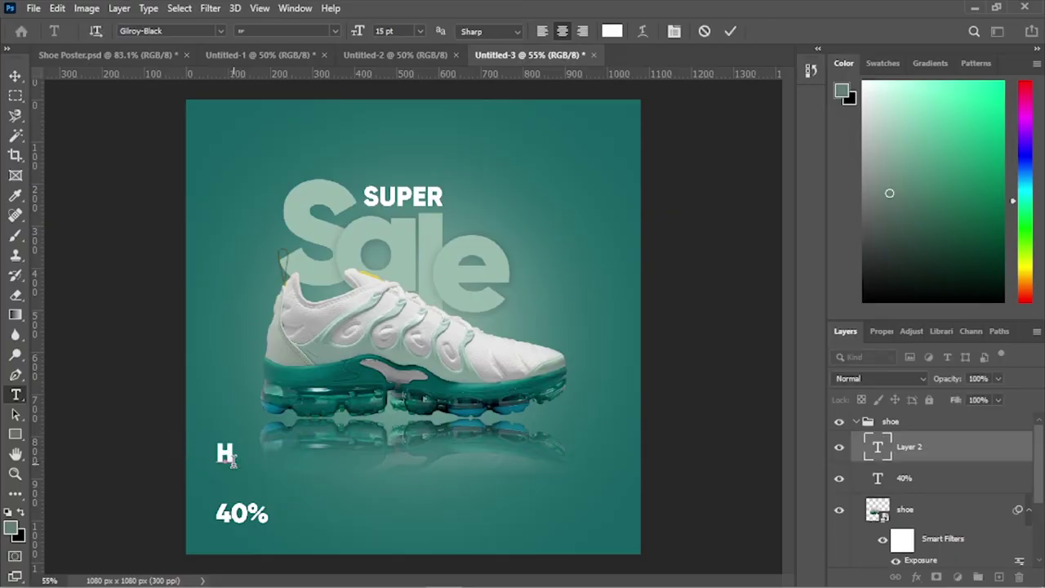
text(URRY UO)
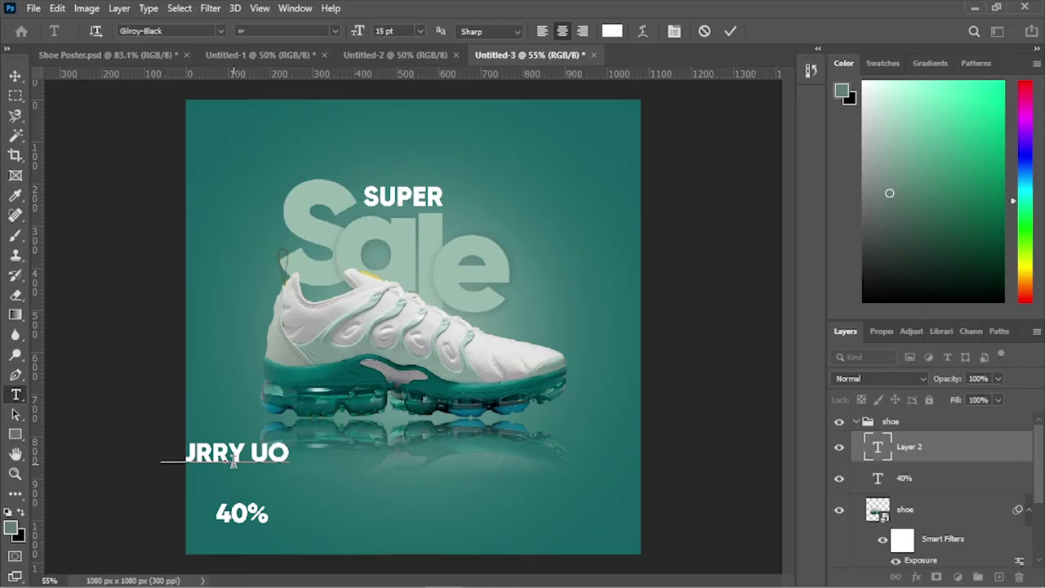
key(BackSpace)
text(P)
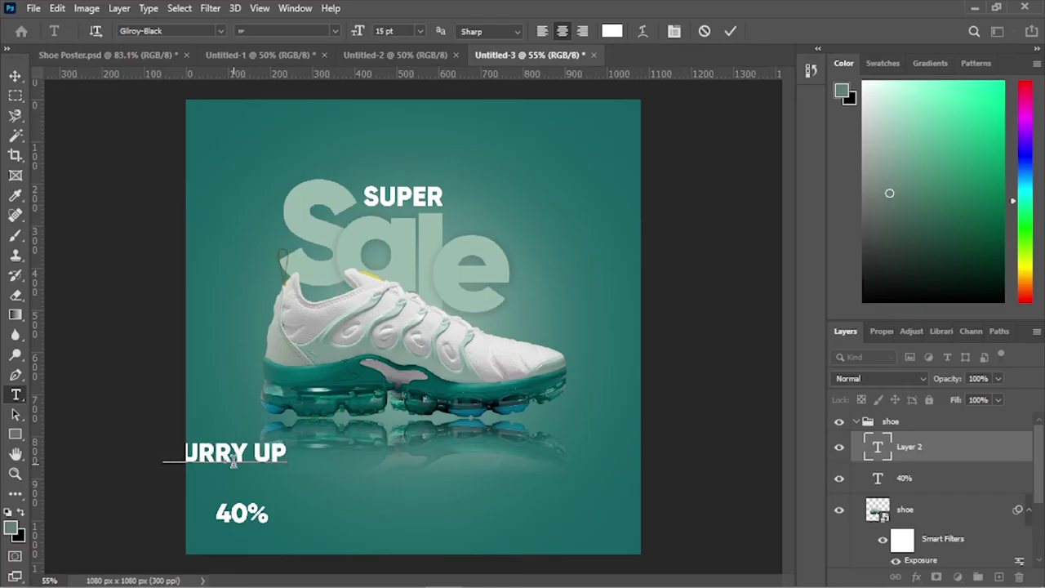
click(15, 76)
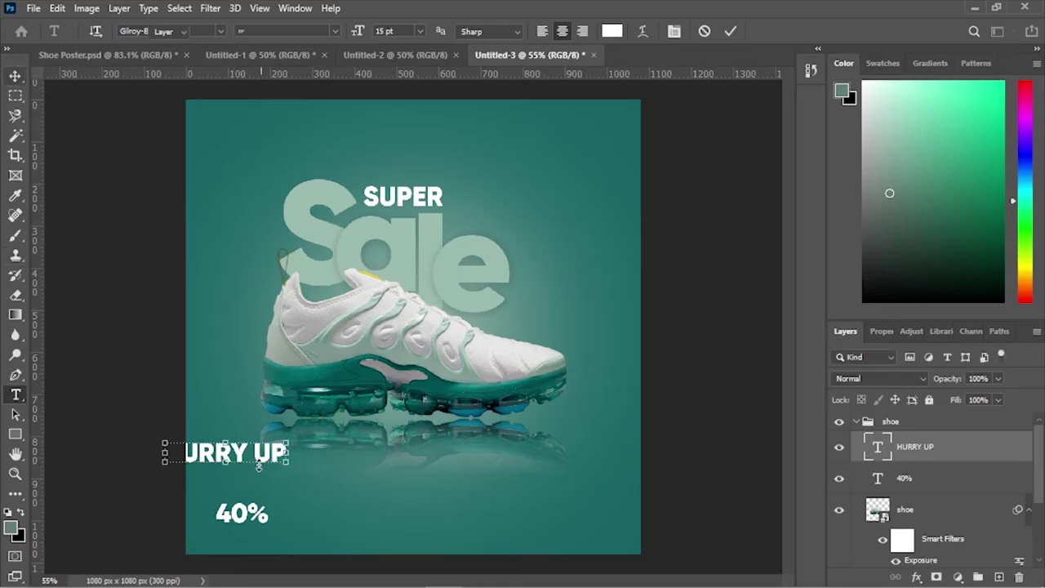
drag(241, 454, 298, 488)
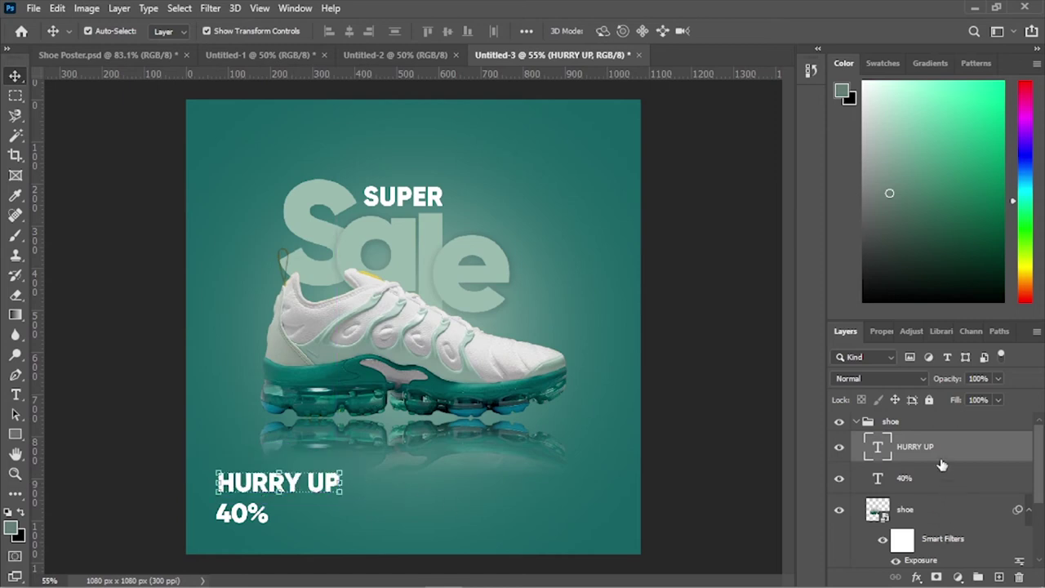
Change the HURRY UP text's font to Gilroy-SemiBold and set its tracking to -60
click(879, 332)
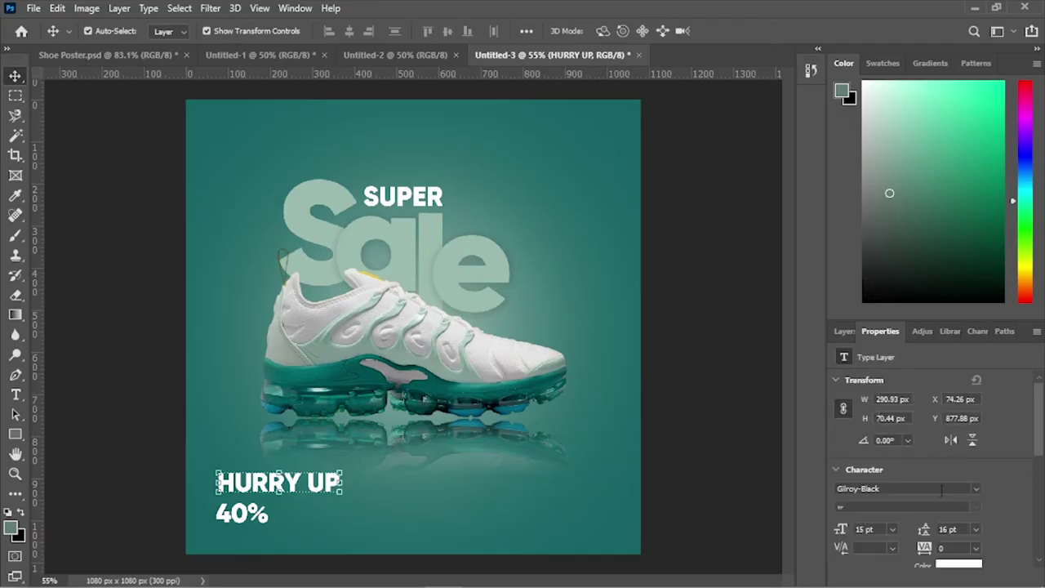
click(927, 488)
text(Gilroy-B)
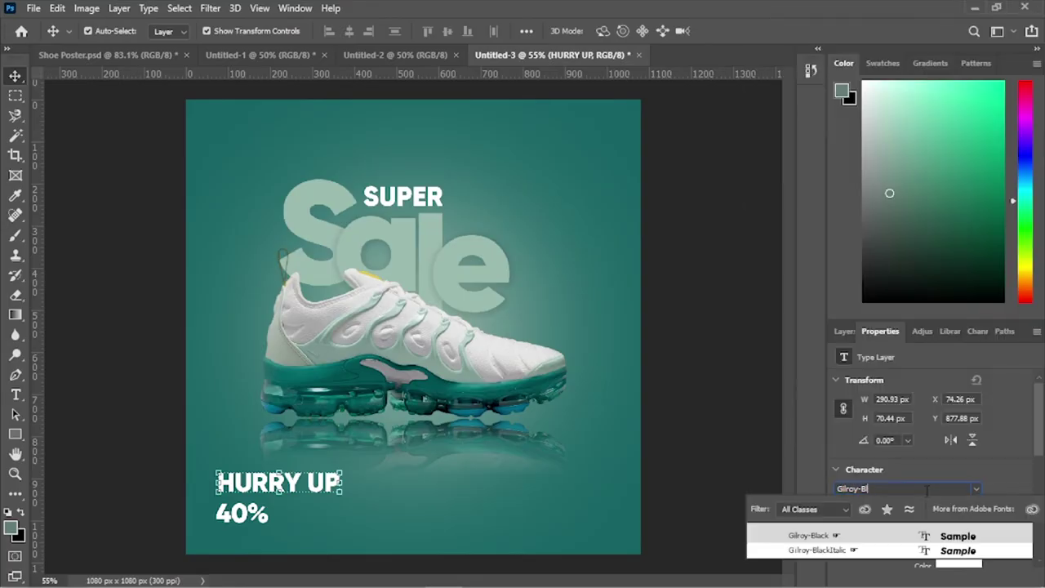
key(BackSpace)
text(semi)
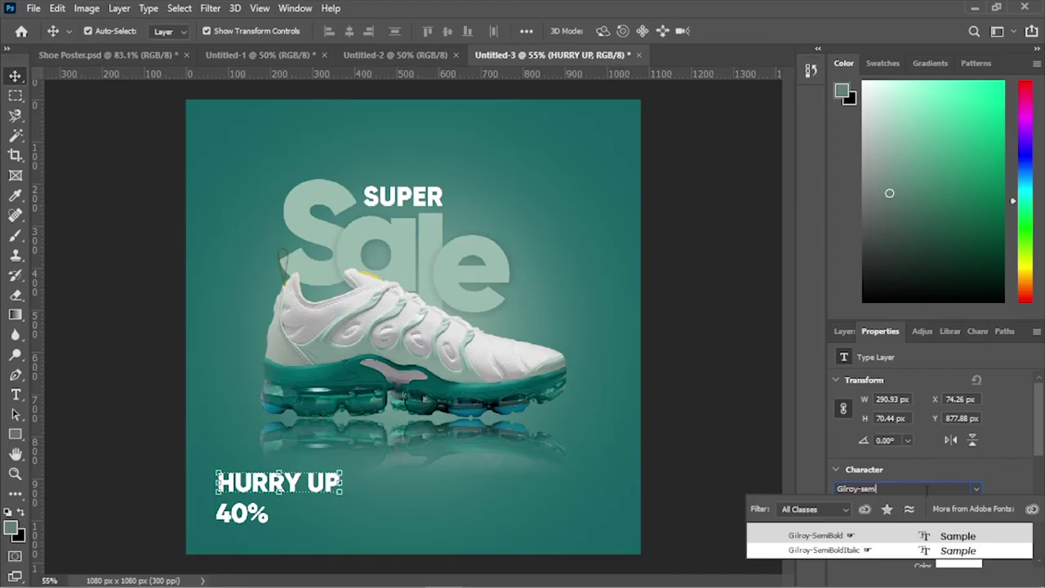
click(914, 536)
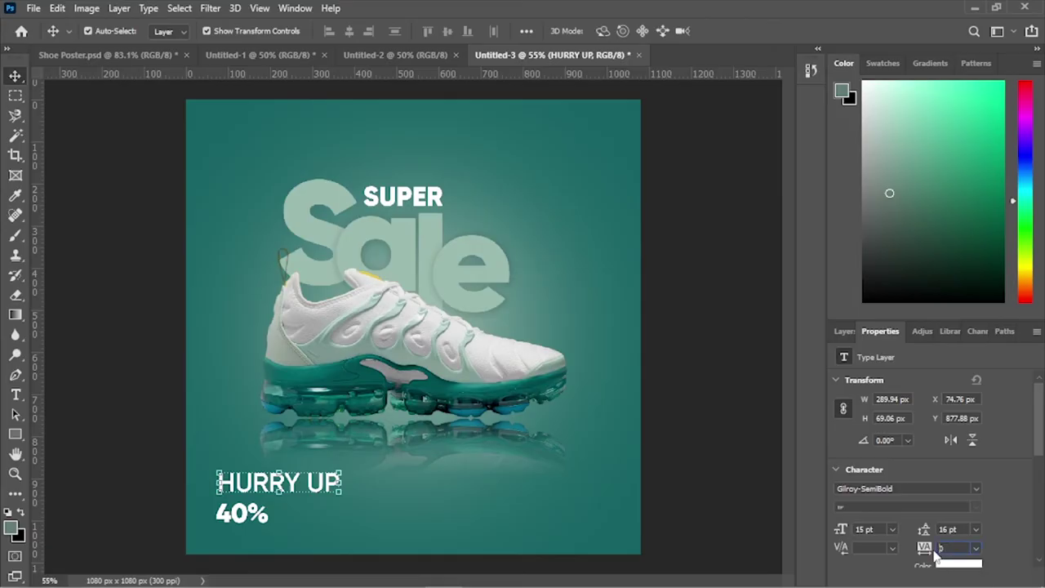
drag(936, 555, 929, 555)
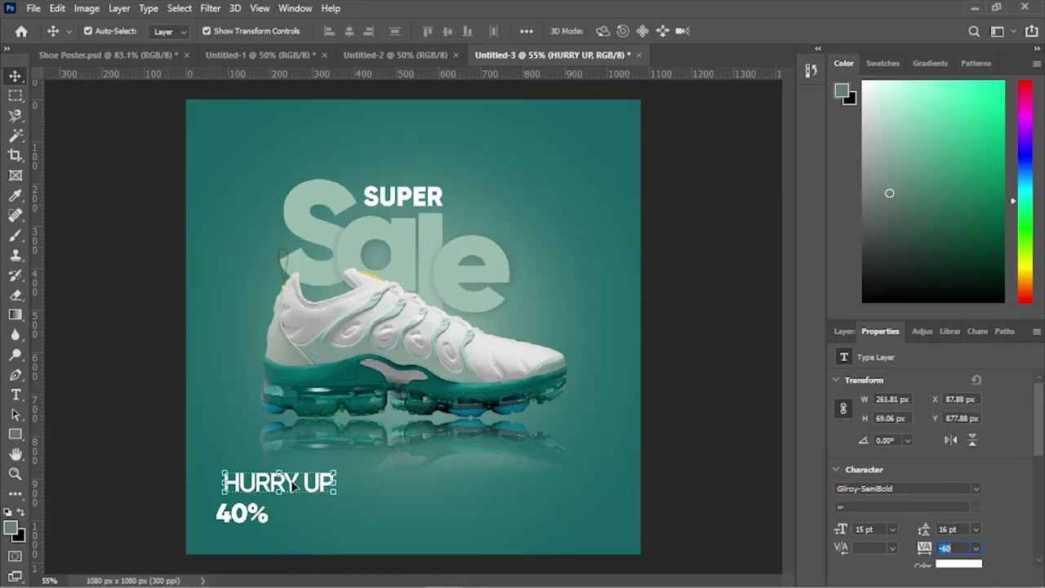
Align the left edges of the HURRY UP and 40% text layers with each other
drag(187, 485, 260, 530)
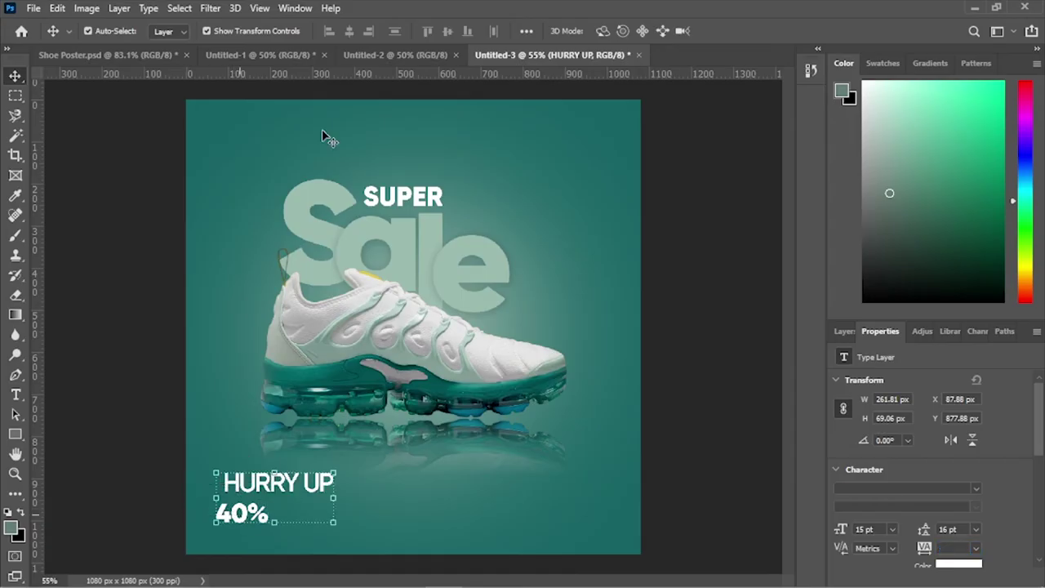
click(329, 31)
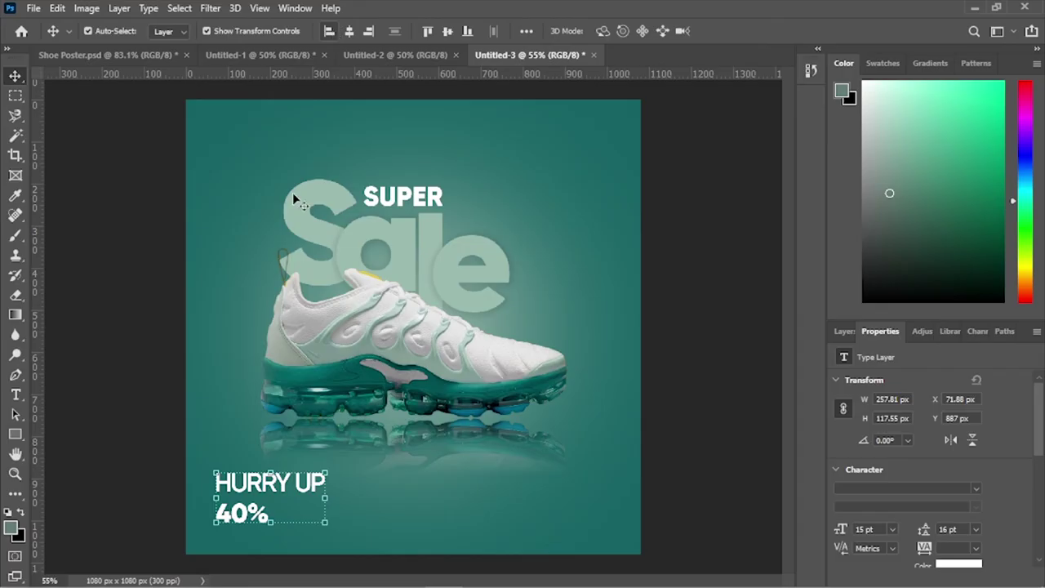
click(188, 456)
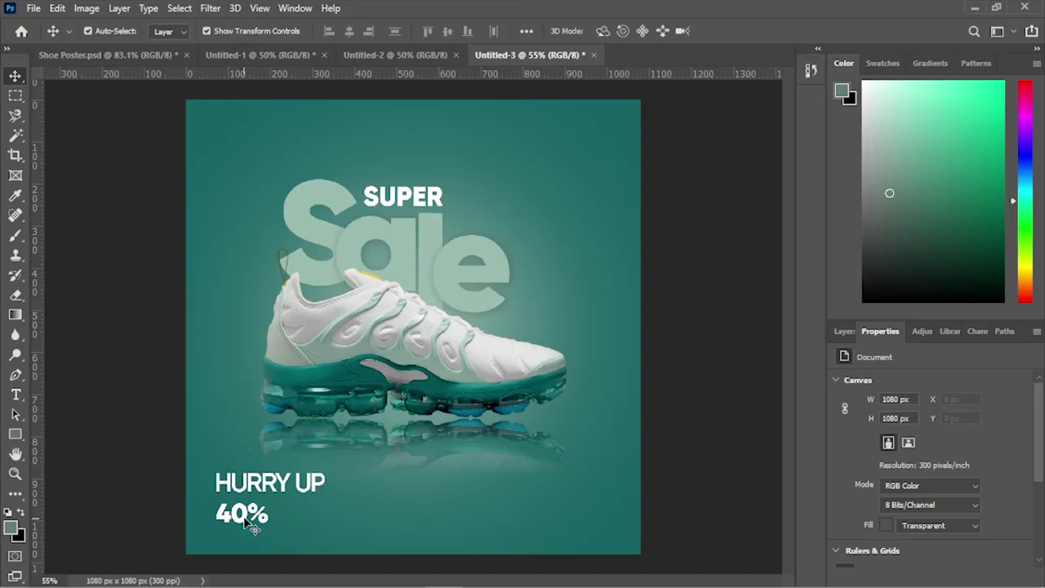
Add a separate white text layer reading OFF in Gilroy-SemiBold 15 pt, just after the 40% text on the same line
key(t)
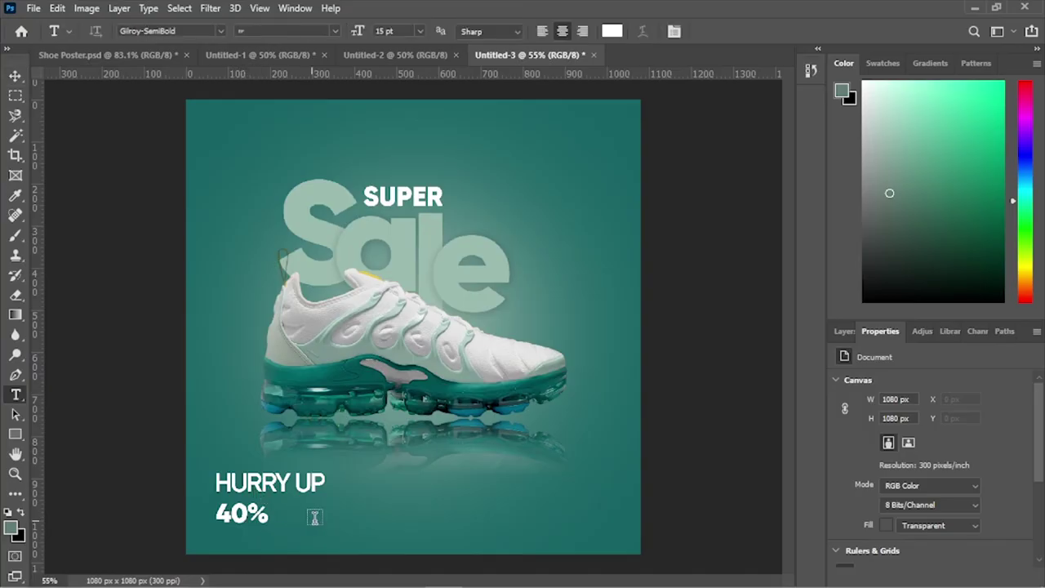
click(243, 518)
text(OFF)
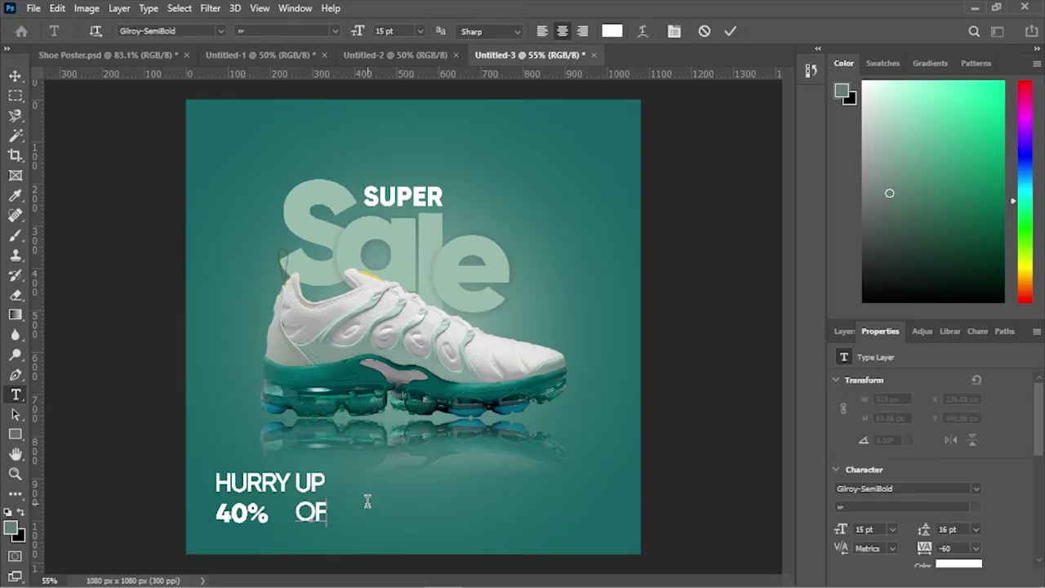
click(731, 32)
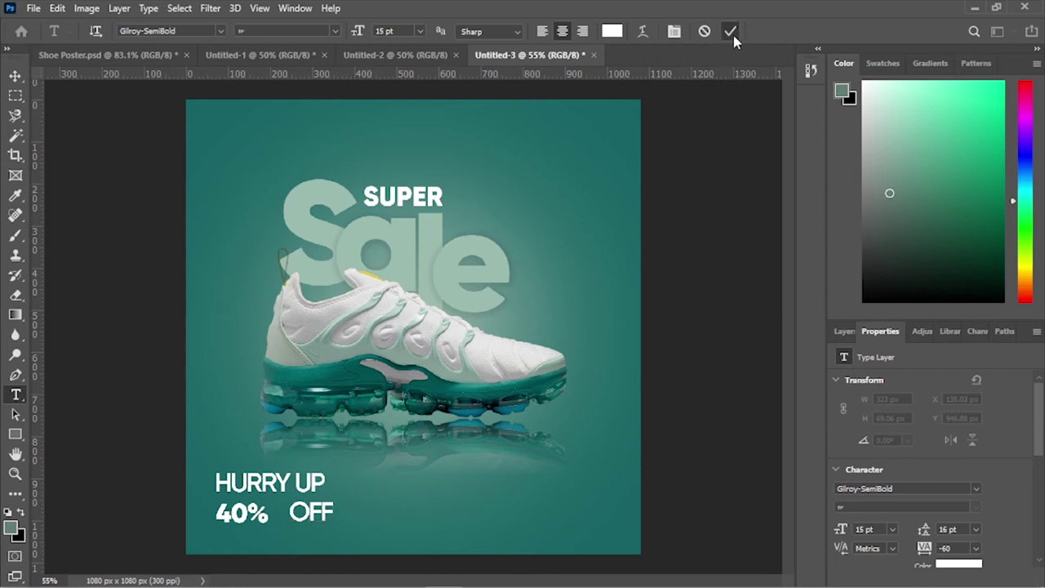
Set the tracking of the OFF text to 0
click(960, 548)
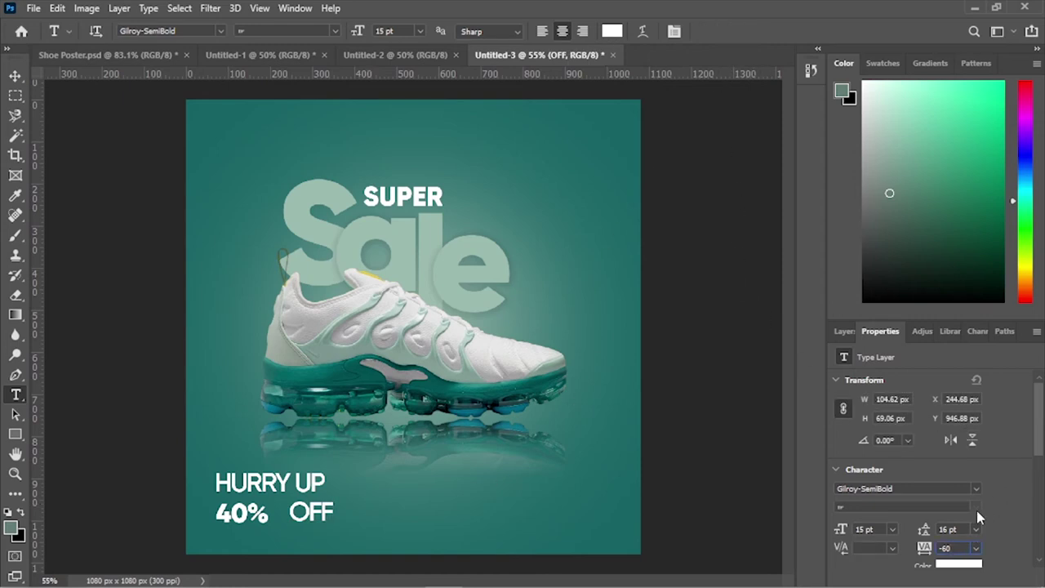
key(BackSpace)
text(0)
key(Return)
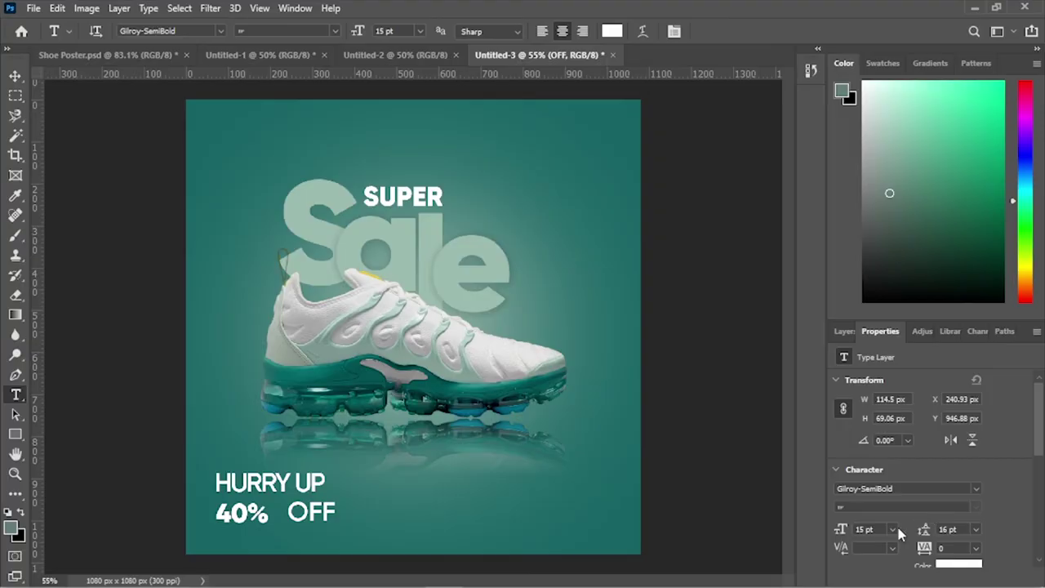
Change the OFF text's font to Gilroy-Black
click(952, 486)
click(952, 487)
key(BackSpace)
key(BackSpace)
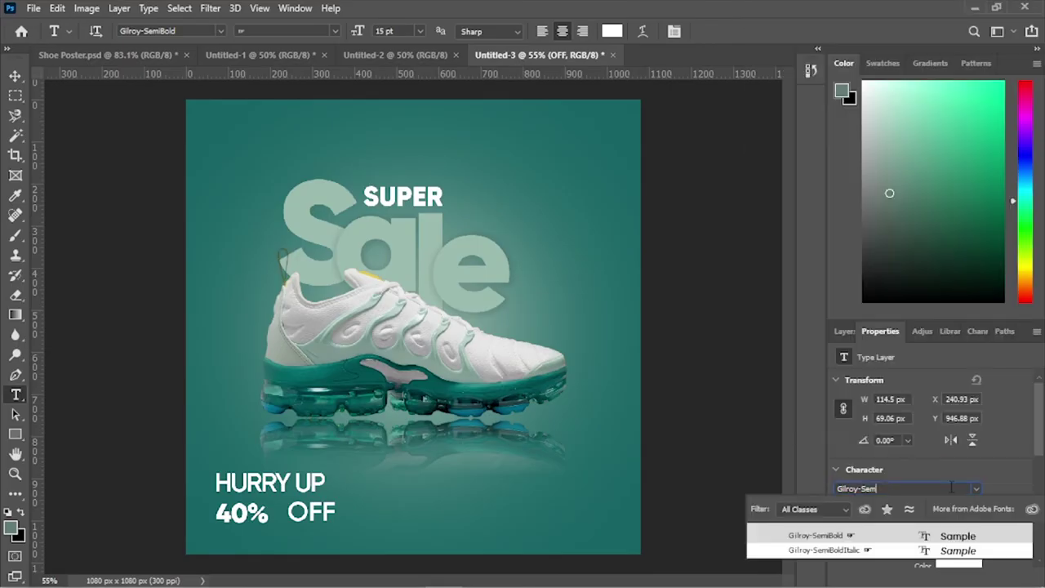
key(BackSpace)
text(black)
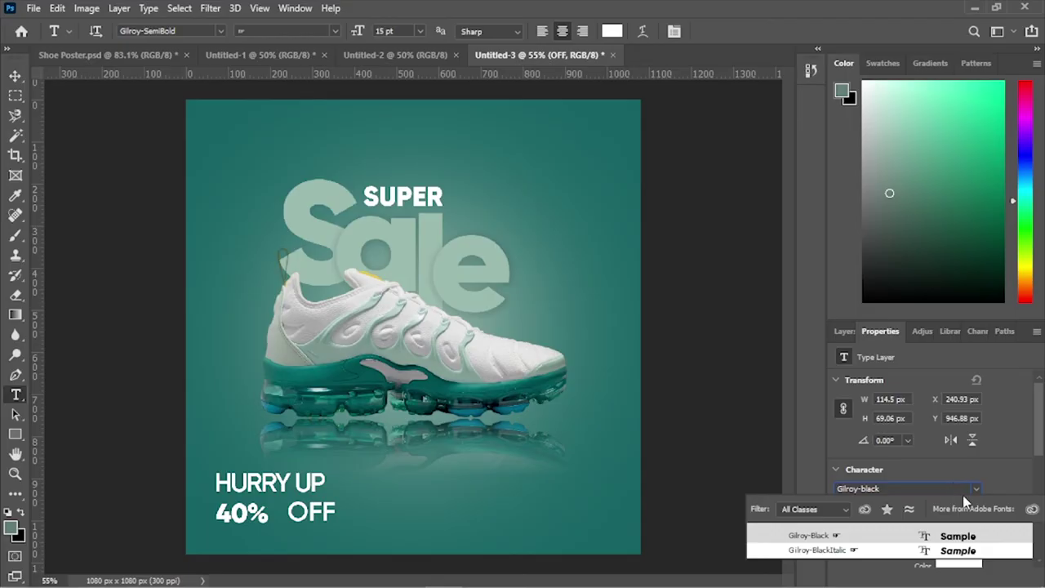
key(Return)
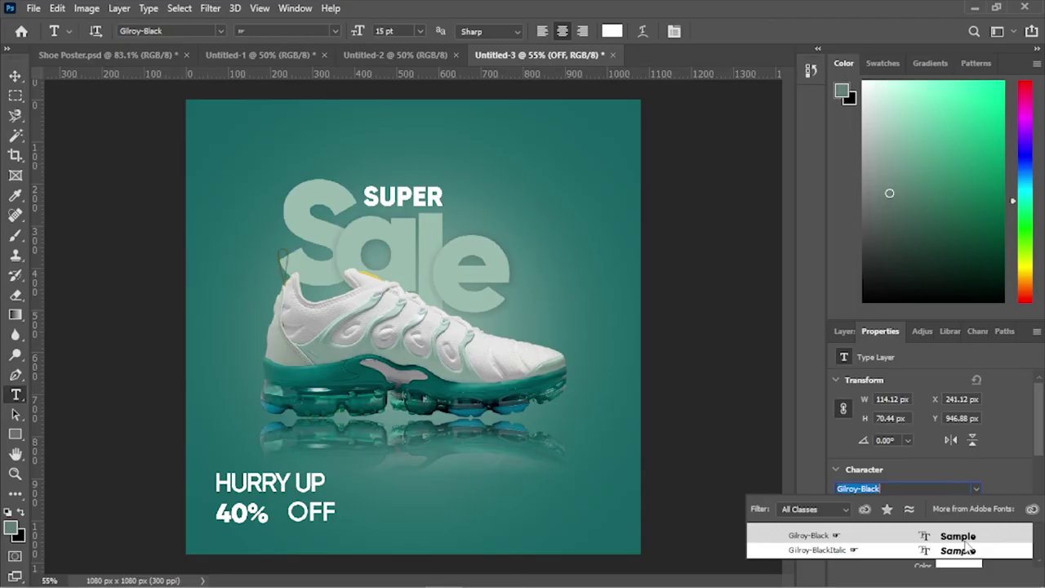
Rotate the OFF text about 90° counterclockwise, scale it to about 69%, and place it beneath the end of HURRY UP
click(15, 75)
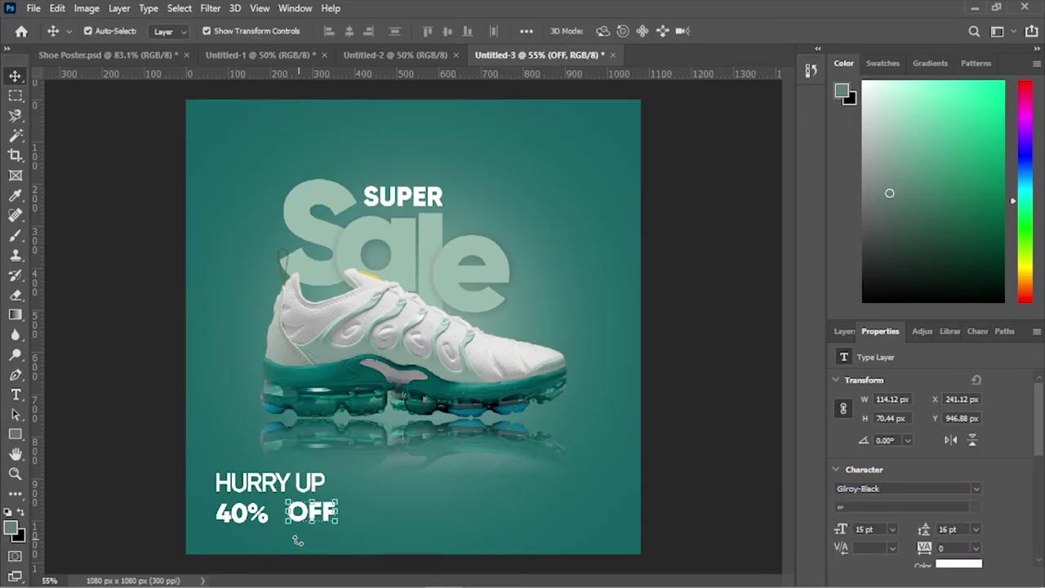
click(347, 525)
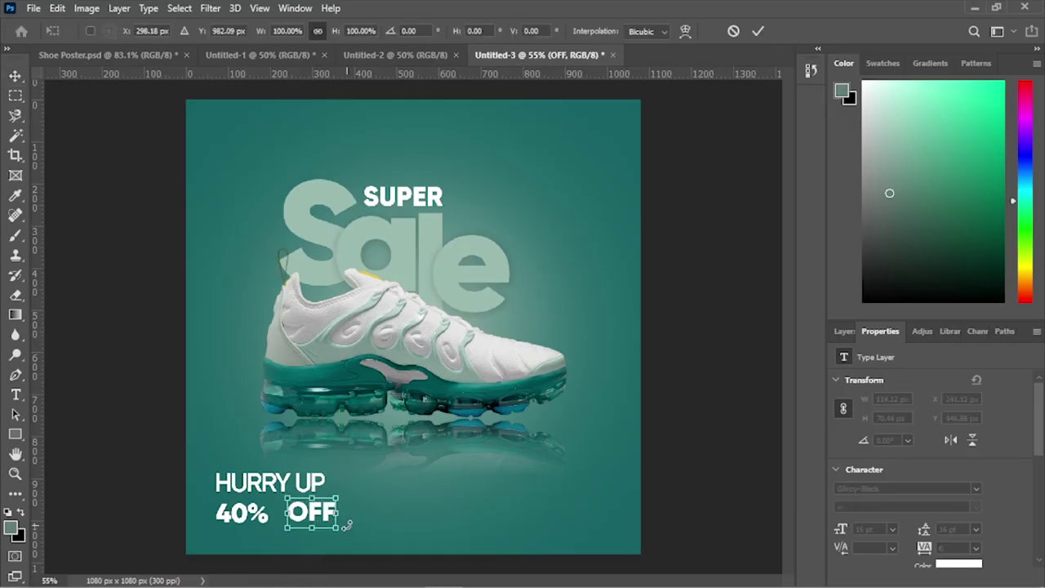
drag(347, 525, 325, 472)
mouse_move(310, 536)
mouse_down()
mouse_move(308, 502)
mouse_move(313, 518)
mouse_up()
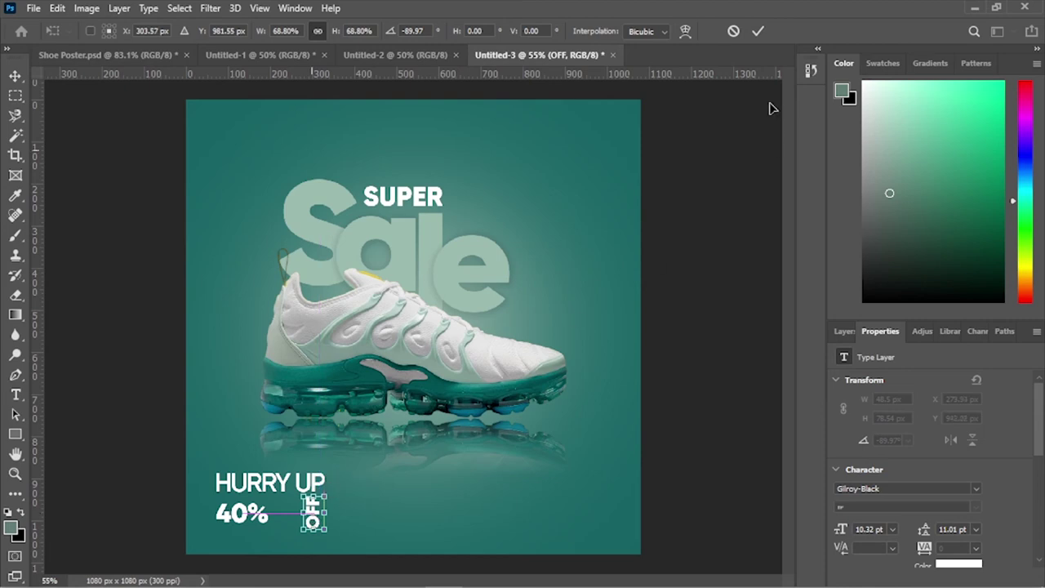
click(757, 31)
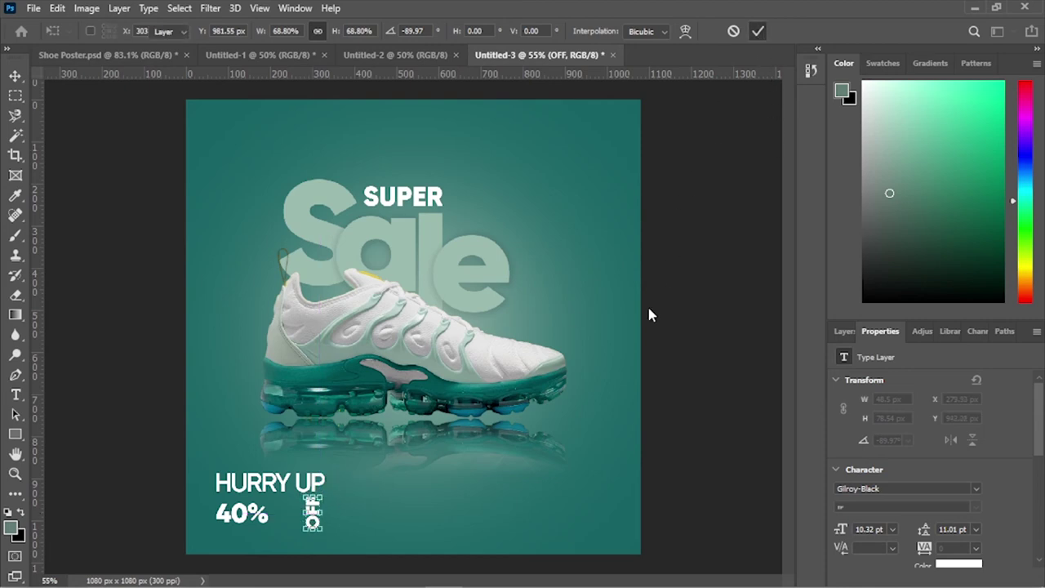
Shrink the rotated OFF text to about 86%, keeping it beneath the last letter of HURRY UP
click(401, 511)
click(312, 522)
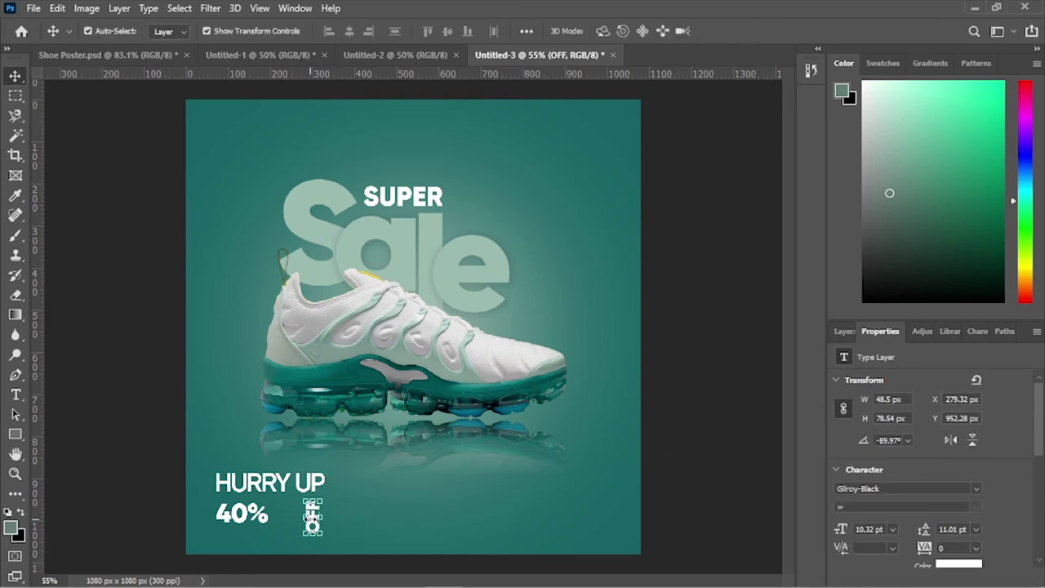
drag(311, 535, 315, 532)
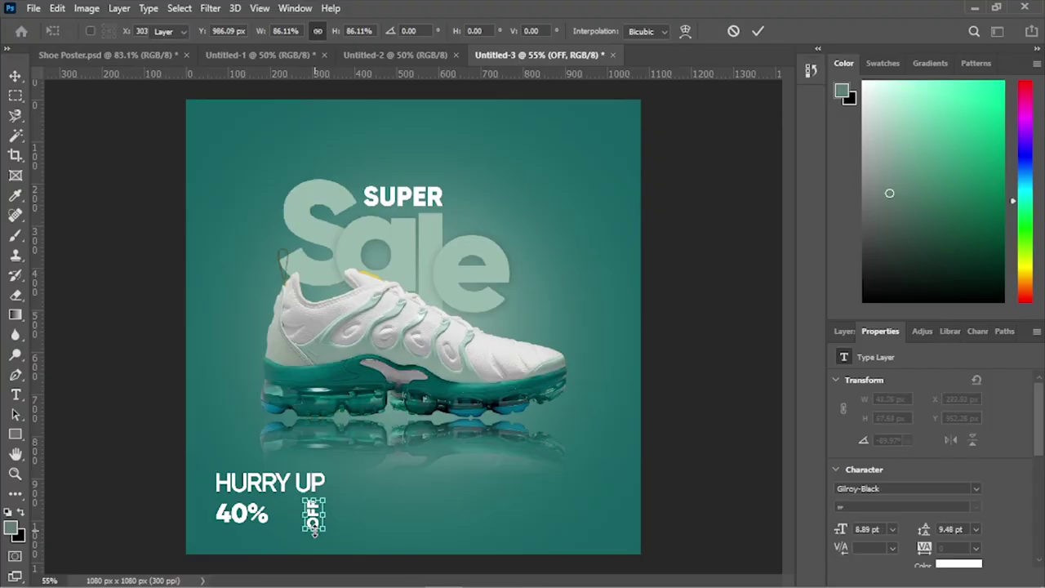
key(Return)
click(153, 507)
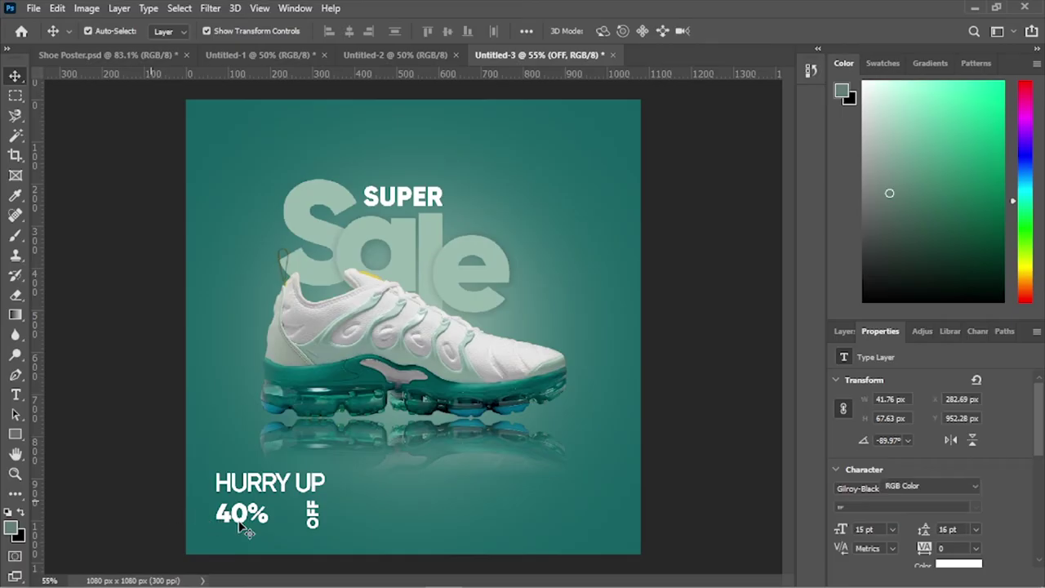
Enlarge the 40% text to about 155% so it fills the space between the left text edge and OFF
click(281, 526)
drag(271, 523, 312, 511)
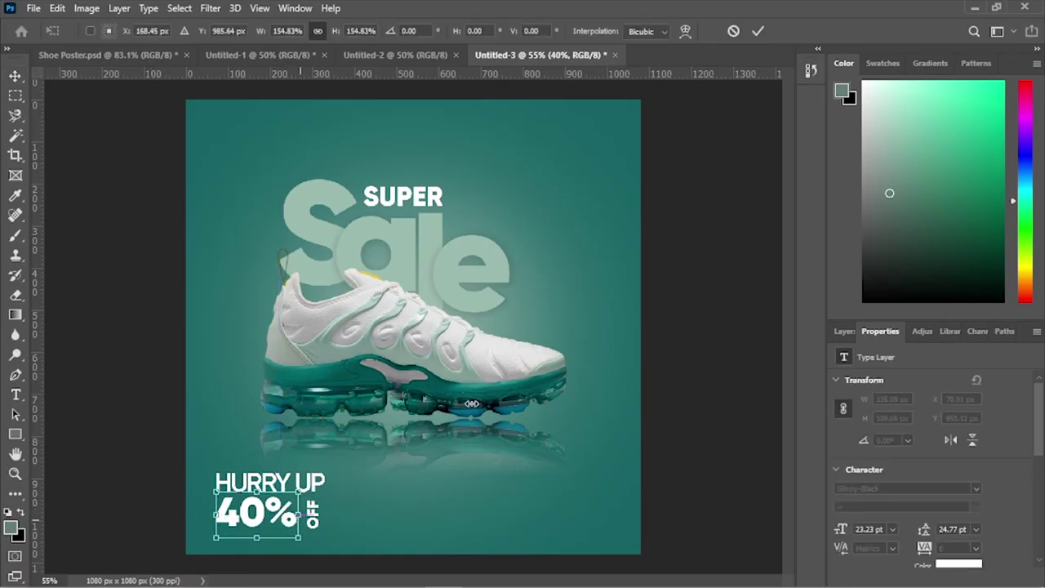
click(758, 31)
click(647, 360)
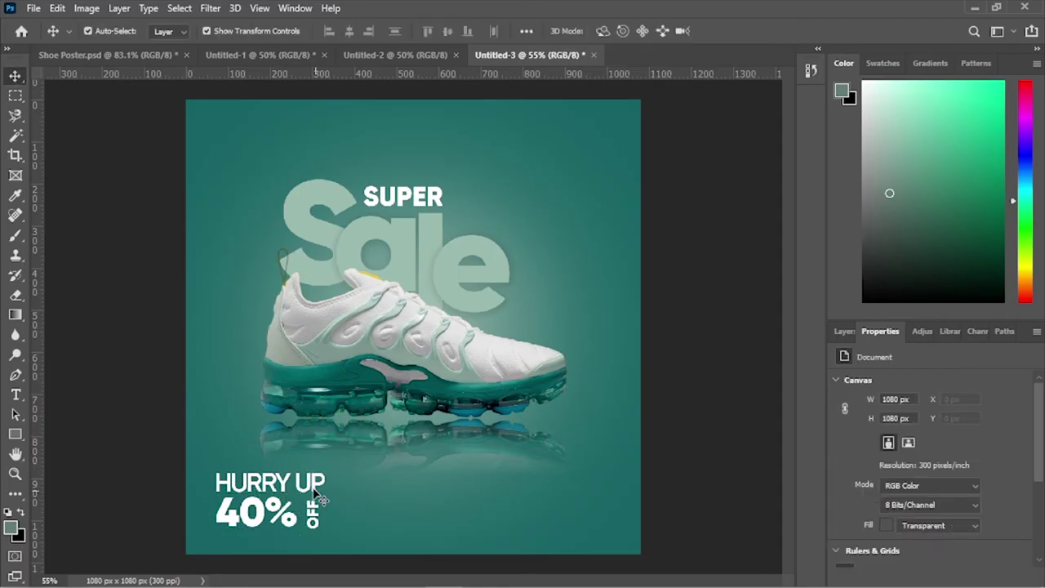
Nudge the HURRY UP text up by 2 px to give the enlarged 40% more room
click(317, 493)
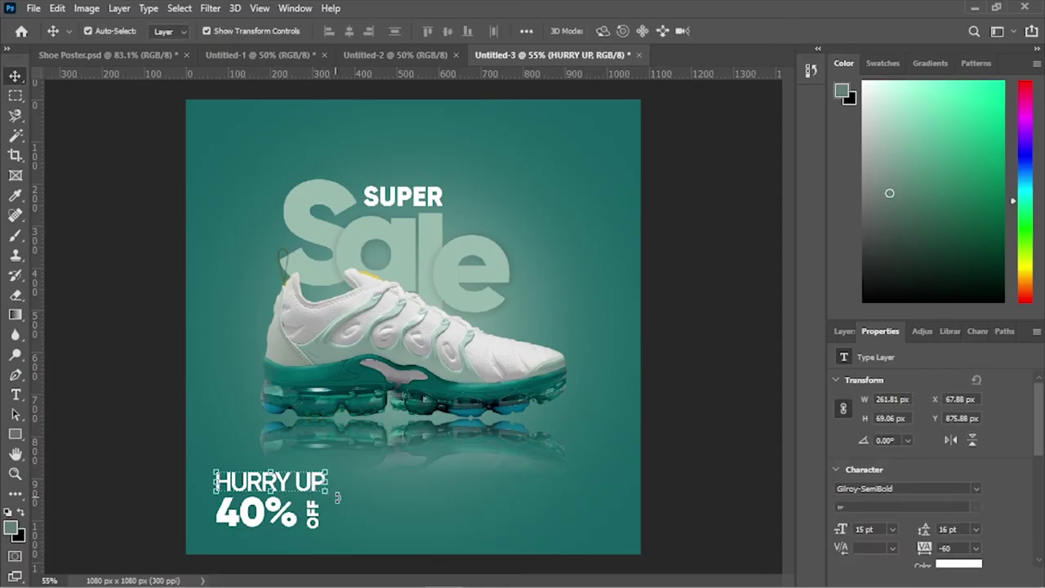
click(335, 473)
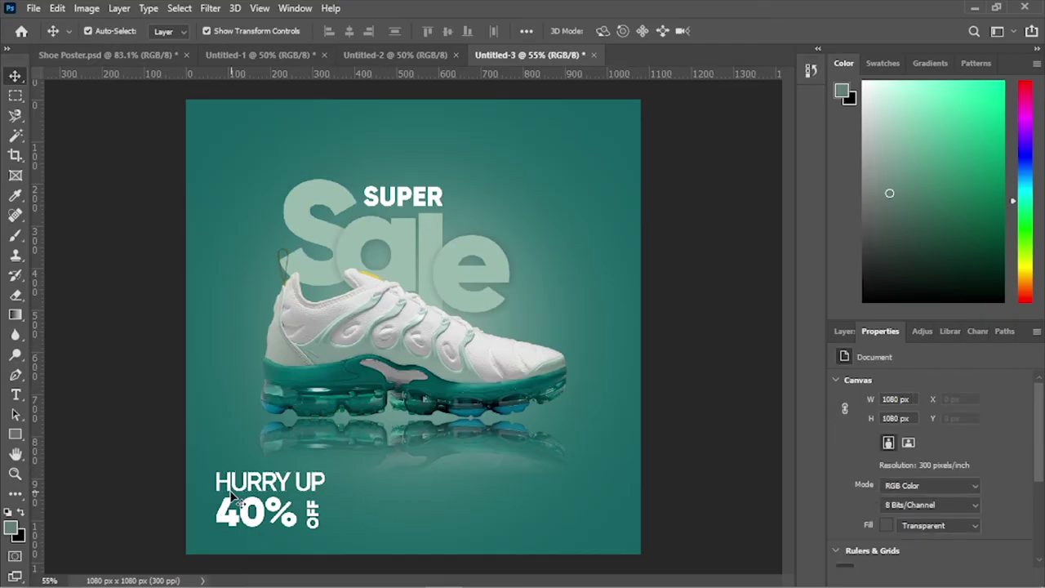
drag(167, 445, 322, 531)
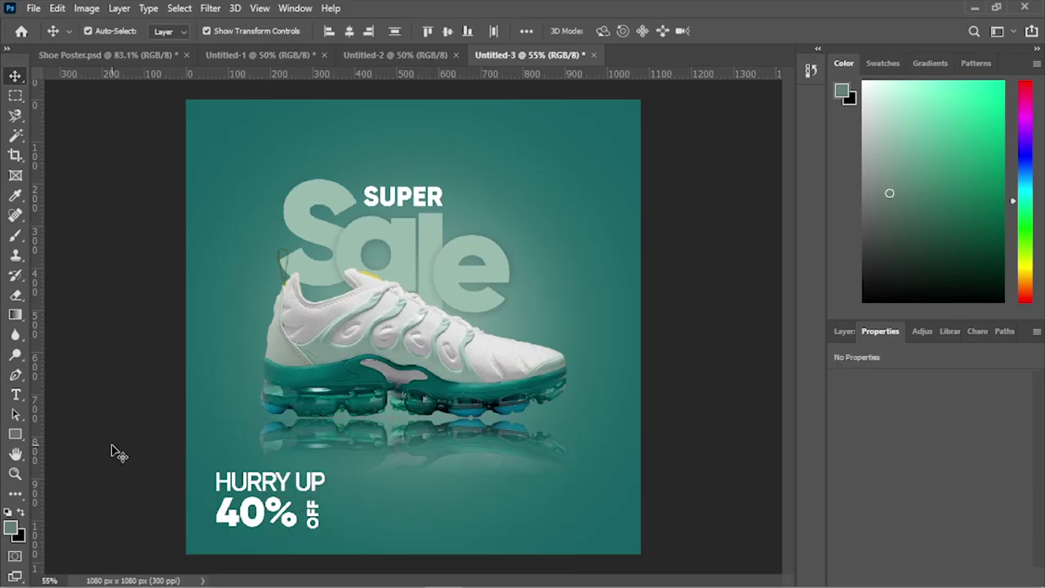
click(119, 453)
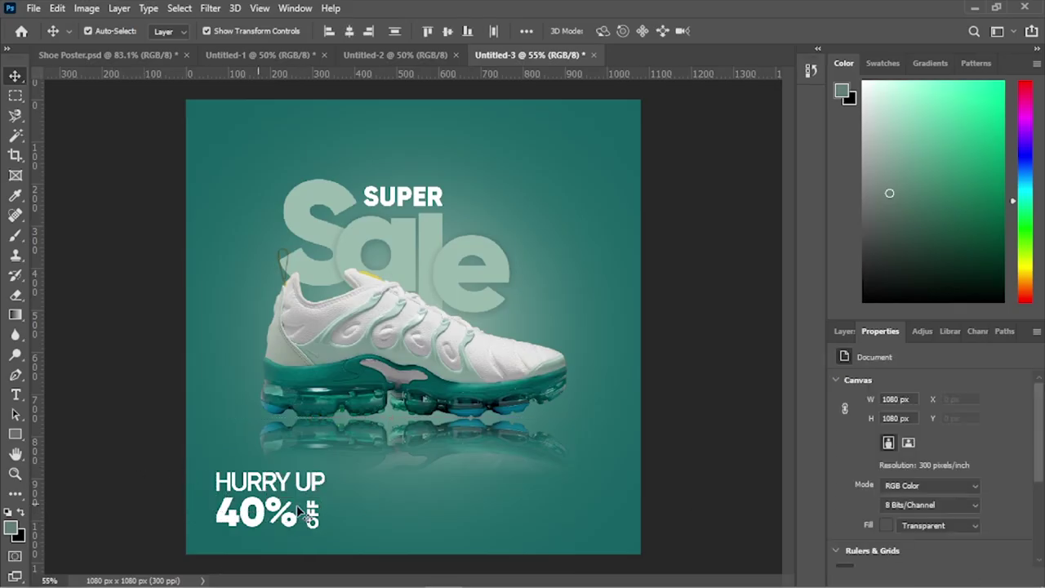
Group the OFF, HURRY UP and 40% layers, move the group above the shoe group, and collapse the shoe group
click(844, 331)
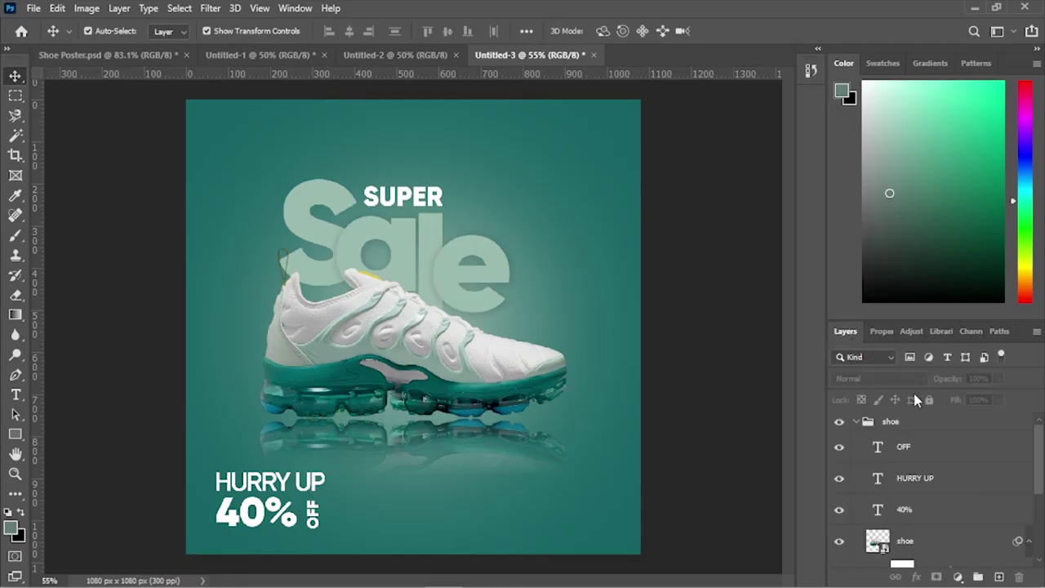
click(908, 451)
shift+click(915, 508)
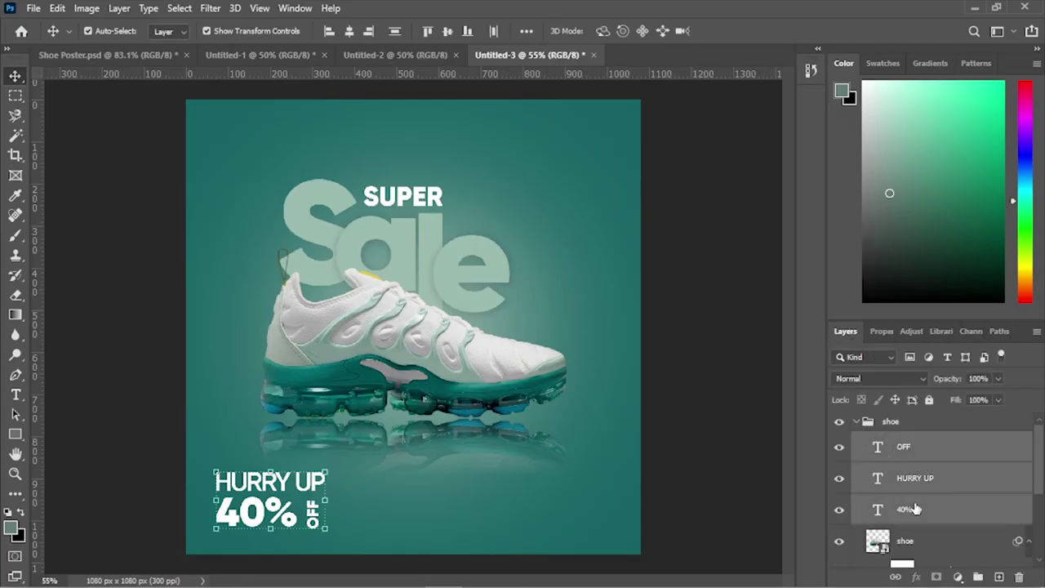
key(ctrl+g)
drag(909, 444, 897, 413)
click(856, 440)
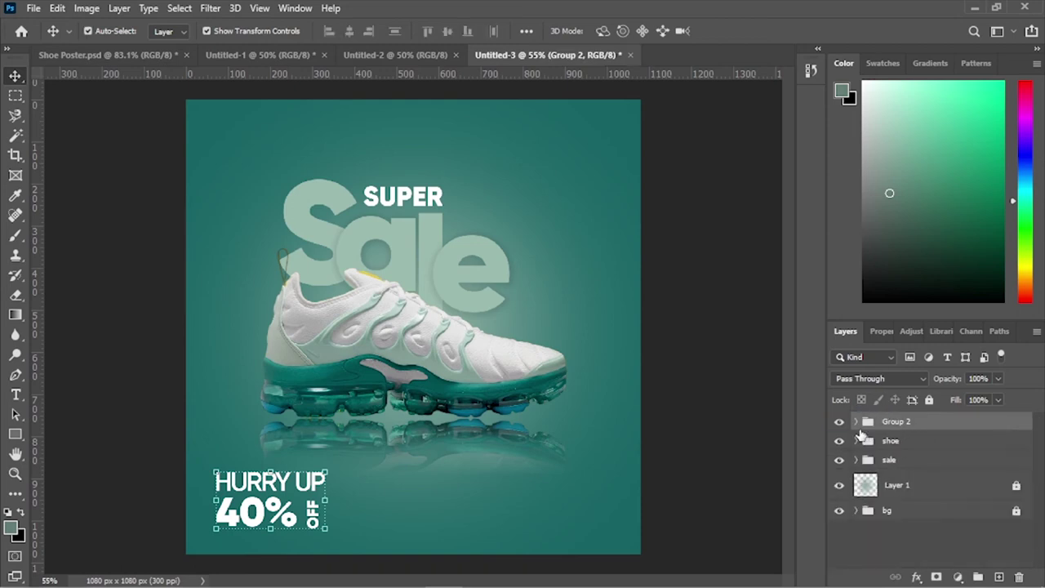
Scale the offer text group to about 79% and move it down about 22 px in the poster's lower-left corner
key(ctrl+t)
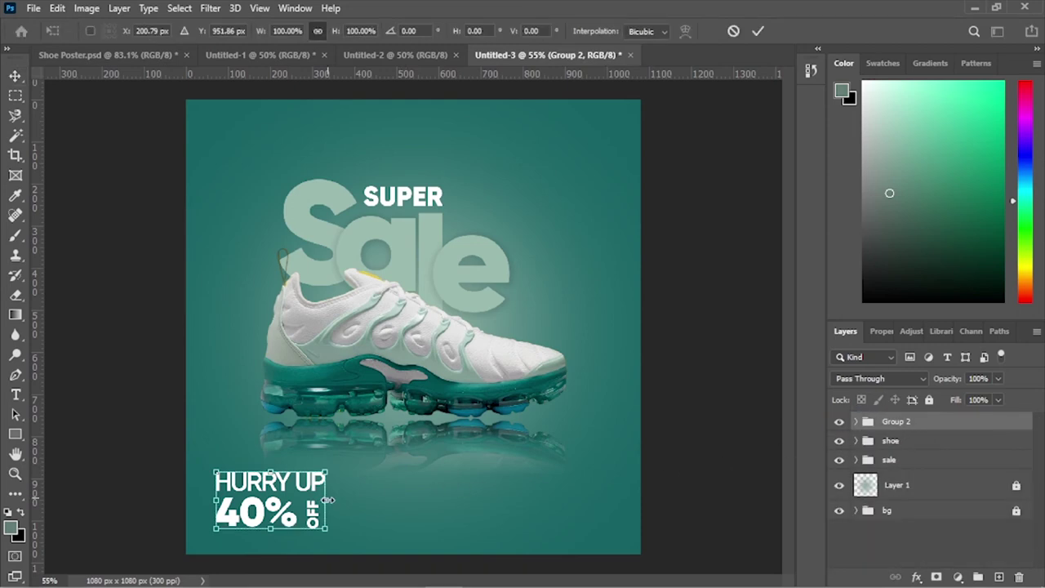
drag(329, 499, 269, 520)
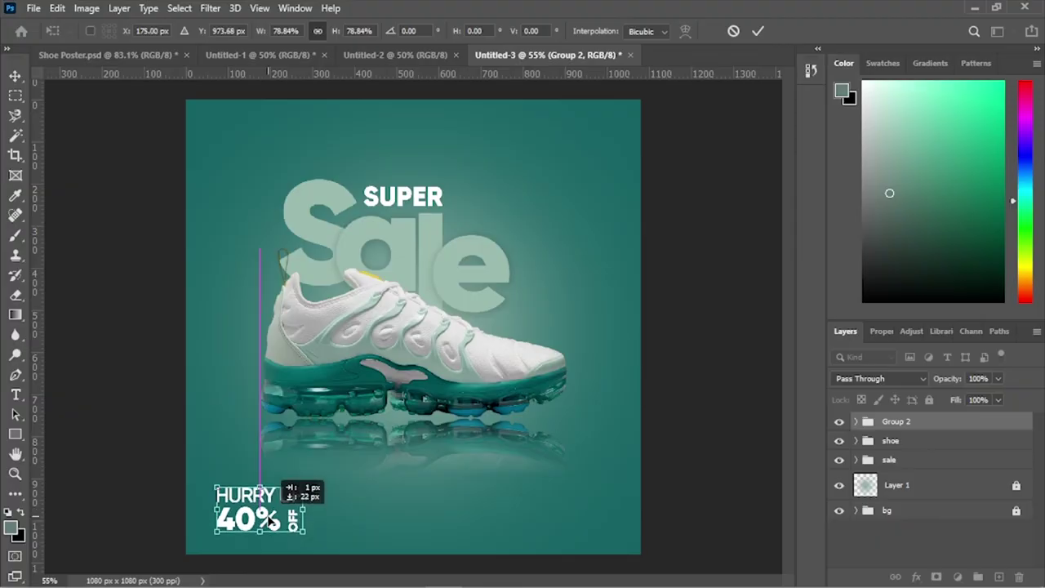
click(758, 31)
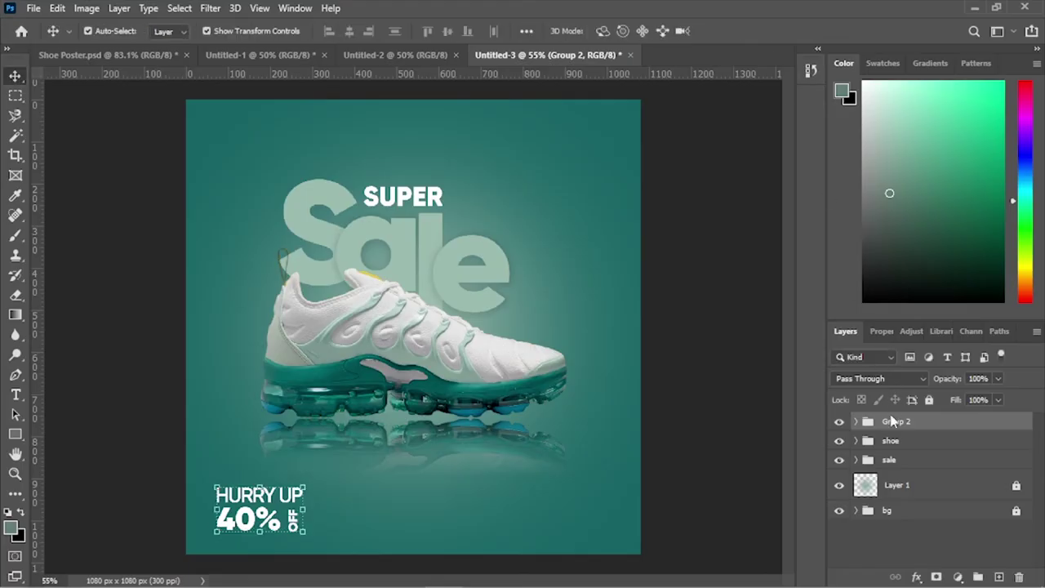
Rename the offer text group as off
double_click(890, 426)
key(Return)
click(735, 450)
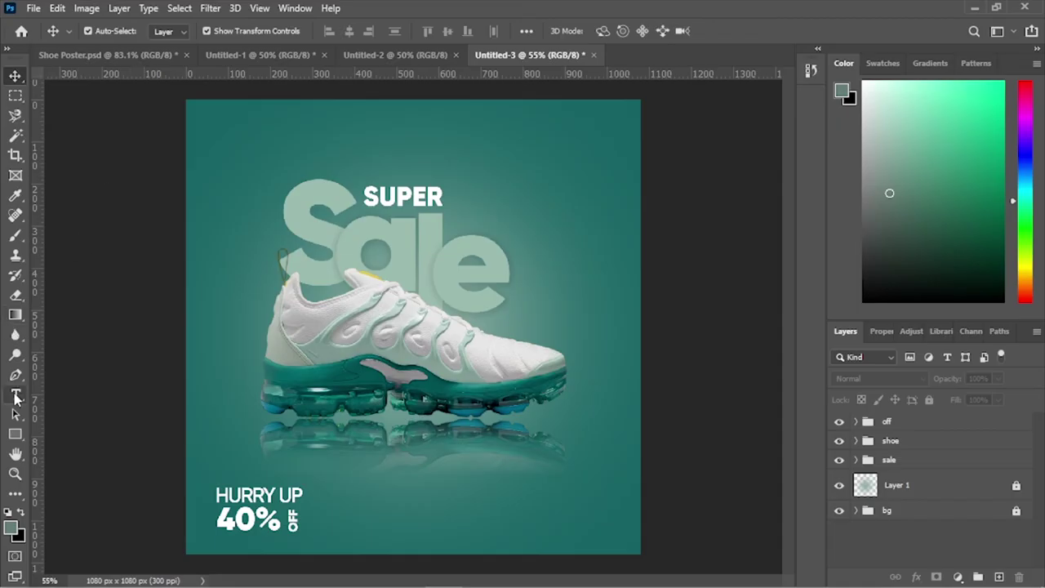
Draw a rectangle about 201 by 76 px in the poster's lower-right corner and fill it with white
click(14, 434)
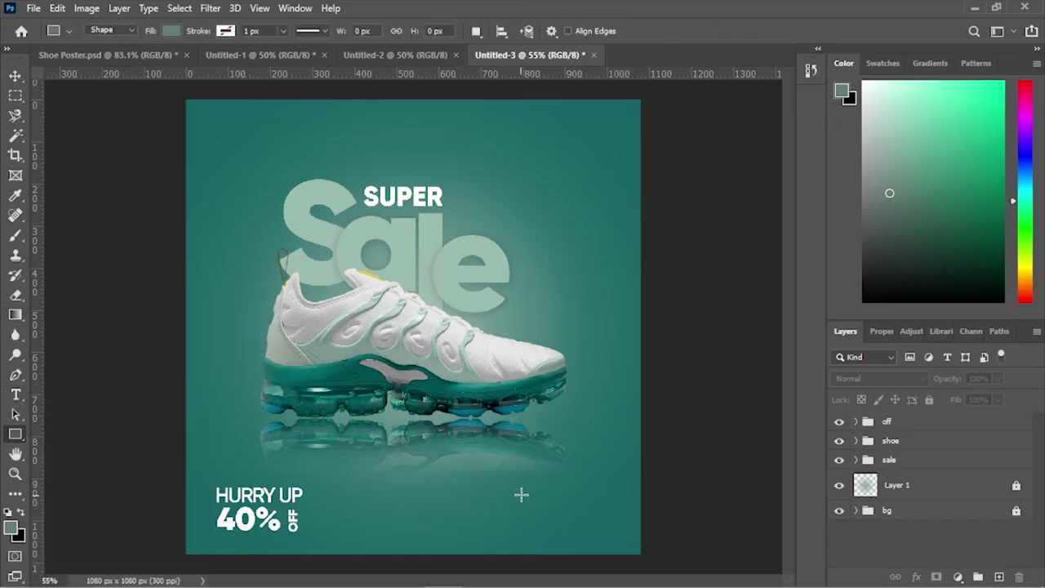
drag(529, 500, 614, 532)
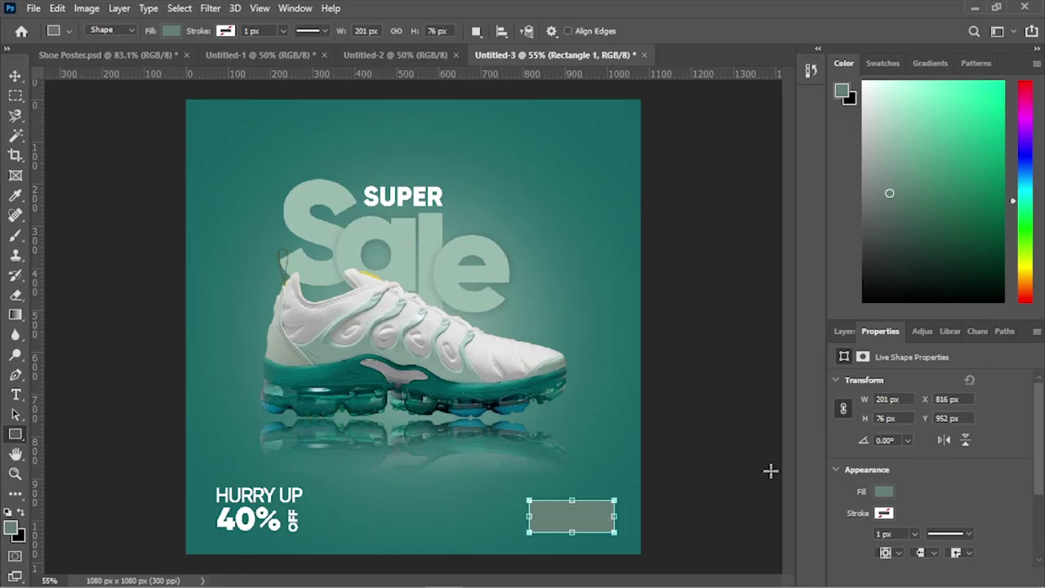
click(883, 492)
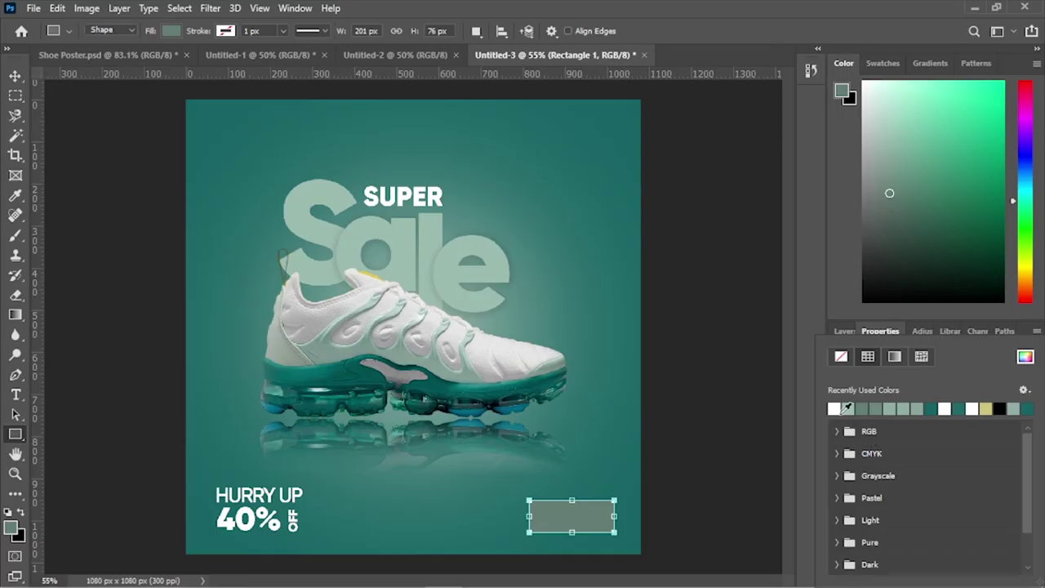
click(834, 407)
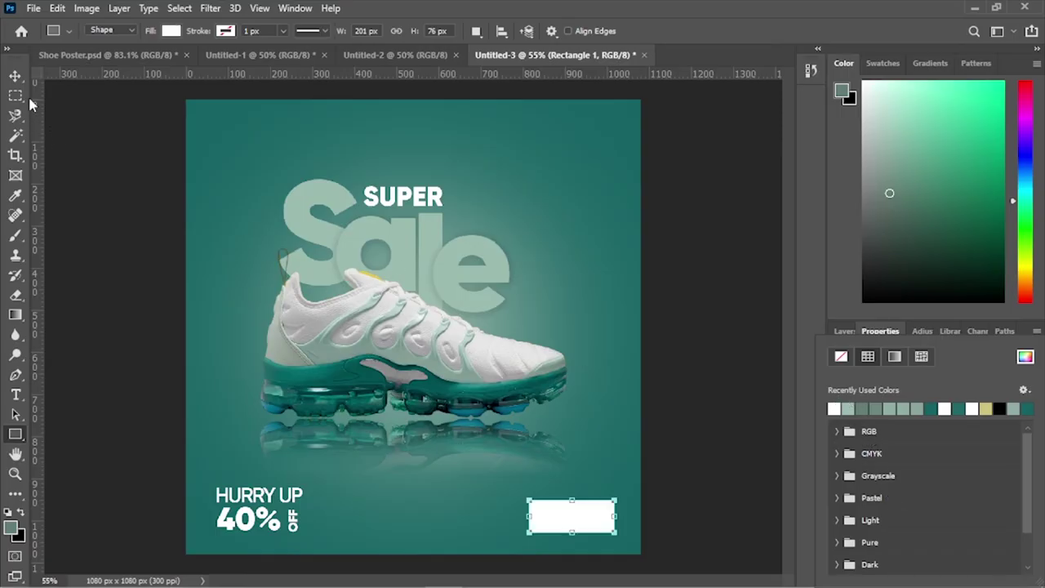
Widen the white rectangle to 240 px and round all its corners to 38 px
click(15, 76)
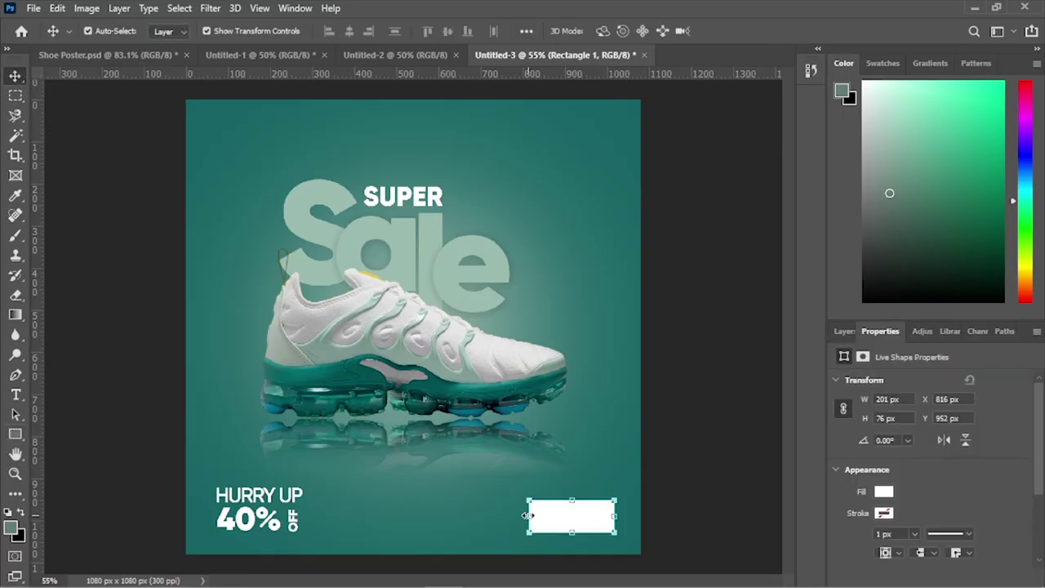
drag(525, 515, 512, 515)
click(758, 31)
scroll(906, 482, down, 2)
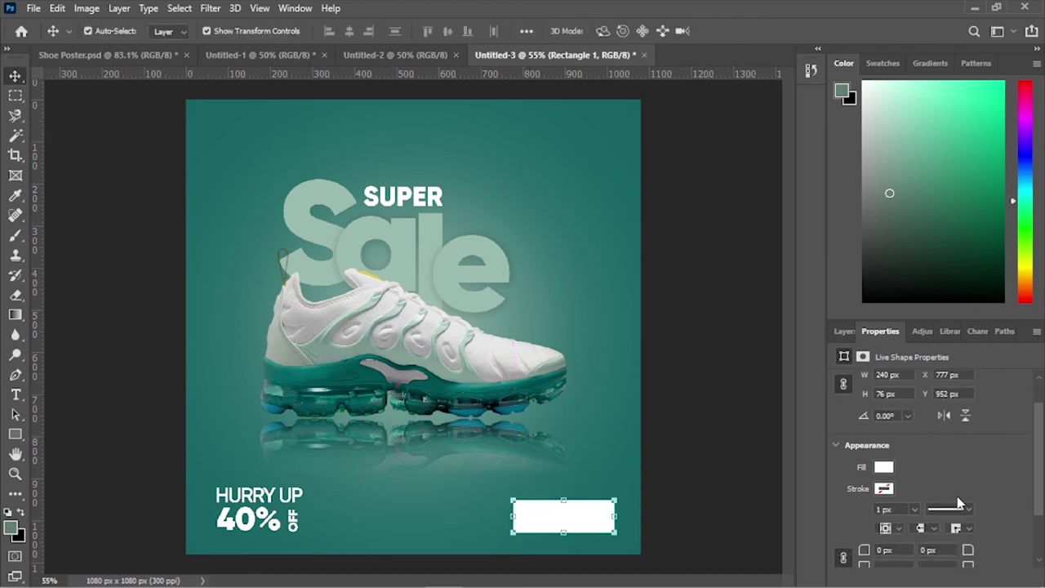
drag(863, 489, 1017, 487)
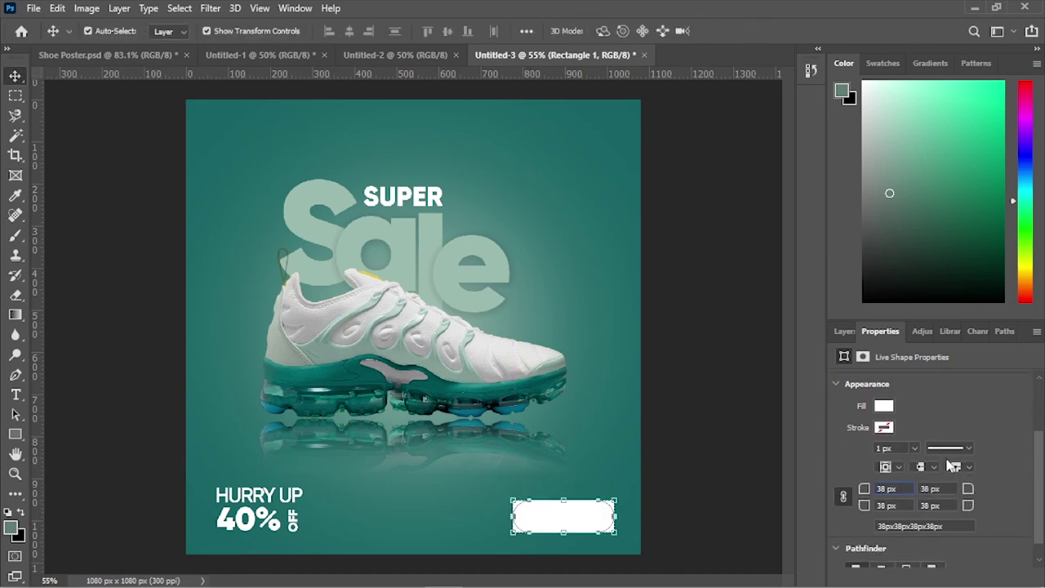
click(659, 408)
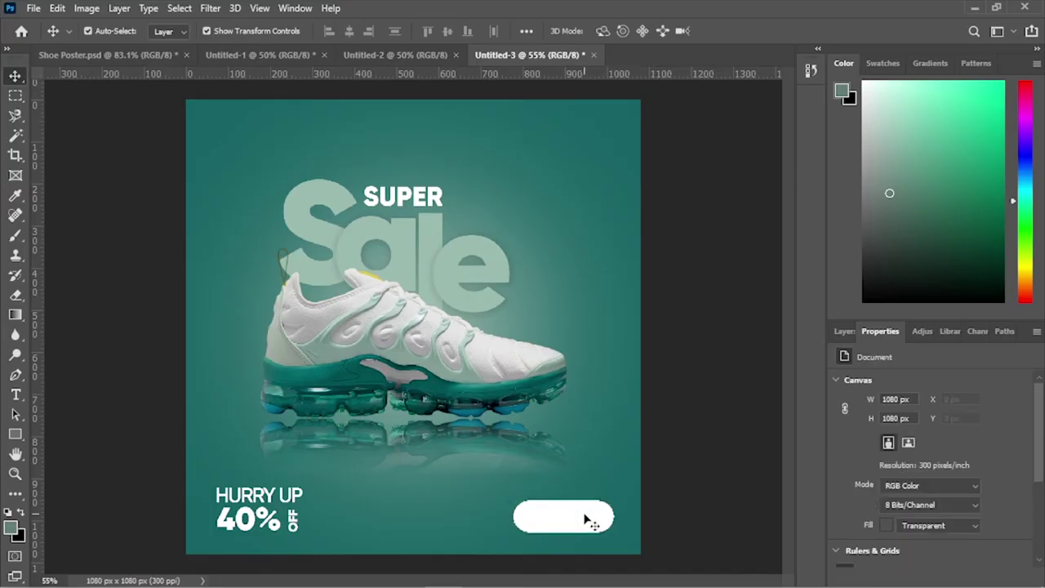
Add the text ORDER NOW in white 15 pt Gilroy-Black below the shoe's reflection
click(593, 518)
click(378, 496)
click(15, 395)
click(392, 486)
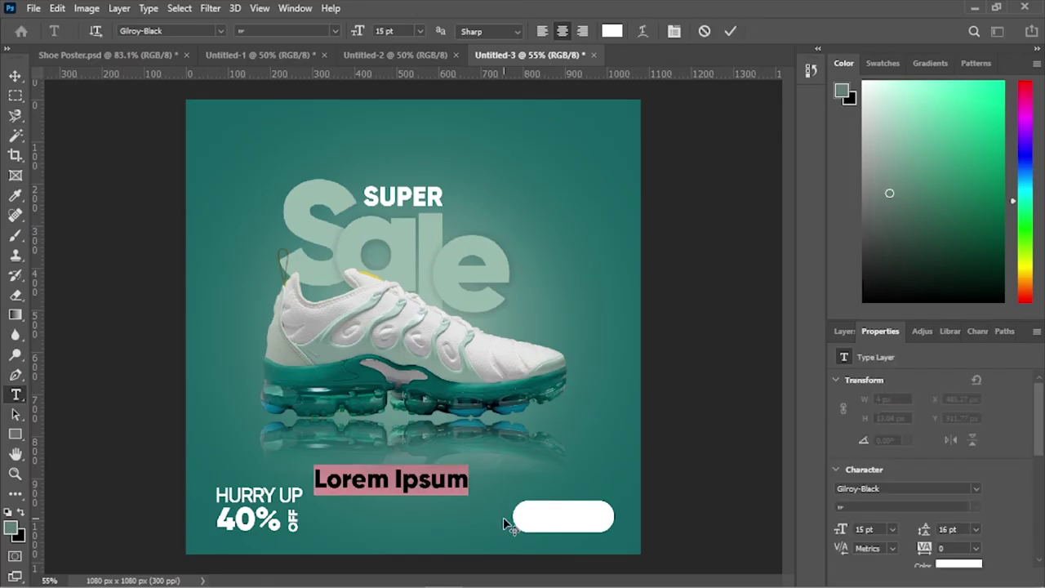
text(S)
key(BackSpace)
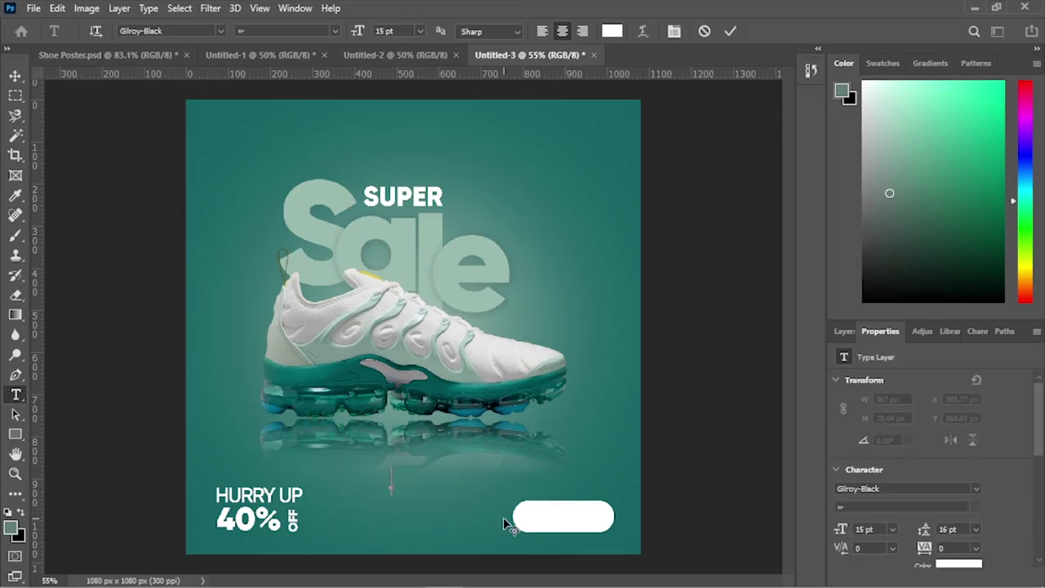
text(ORDER NOW)
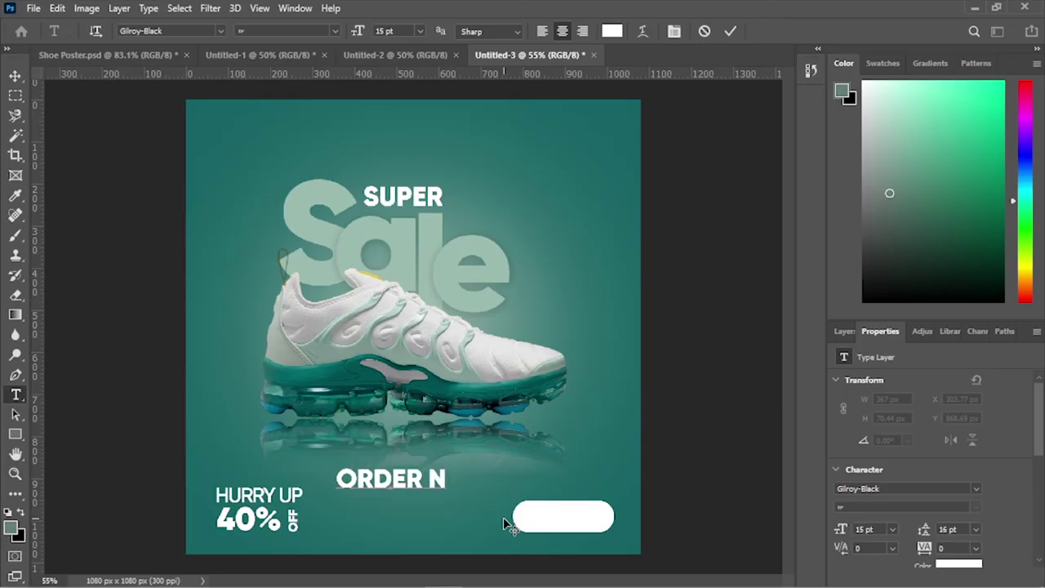
click(730, 31)
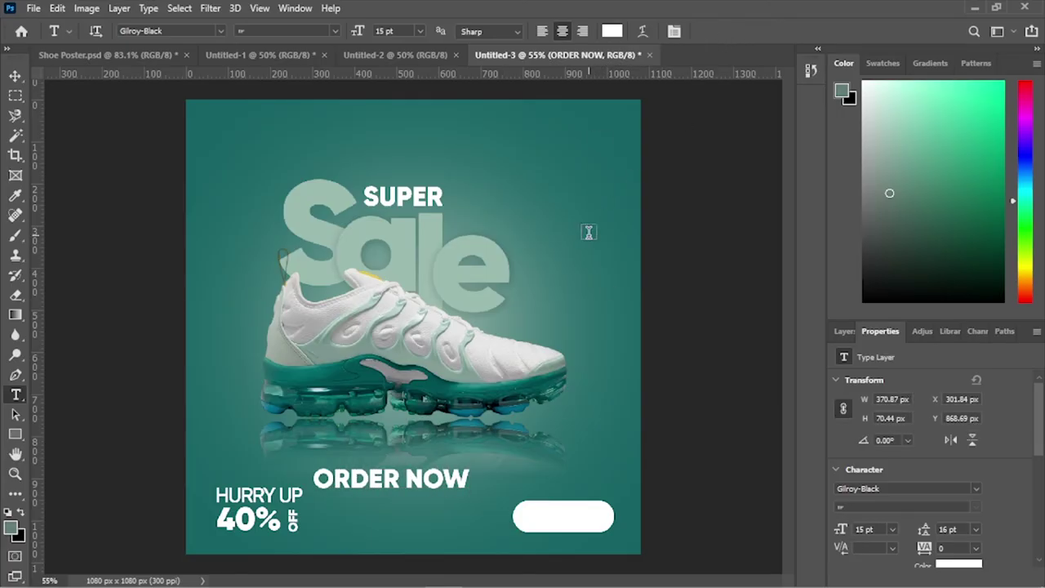
Recolour the ORDER NOW text to the dark teal 1a6666 sampled from the poster background
click(15, 76)
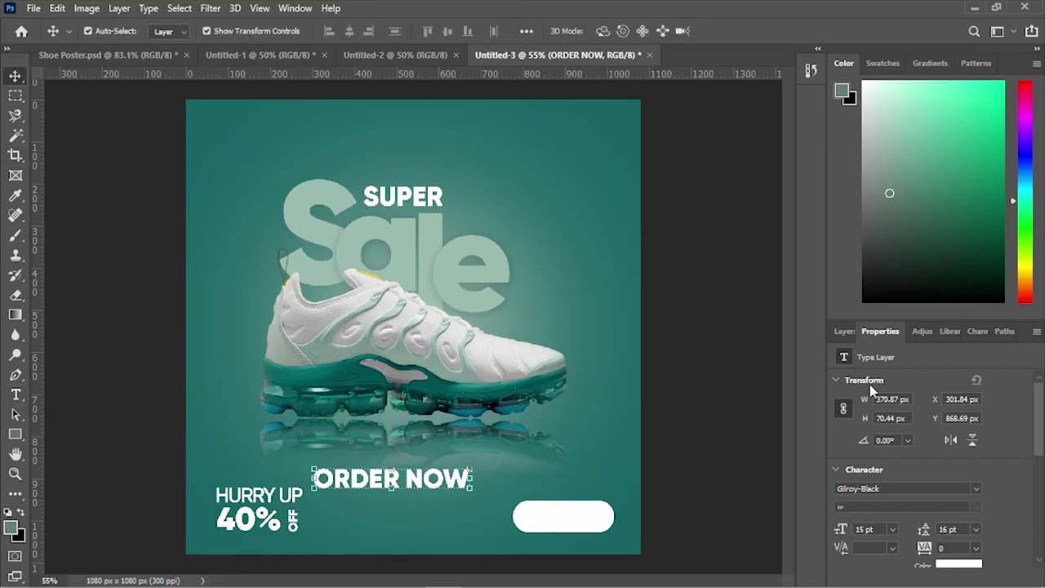
click(956, 563)
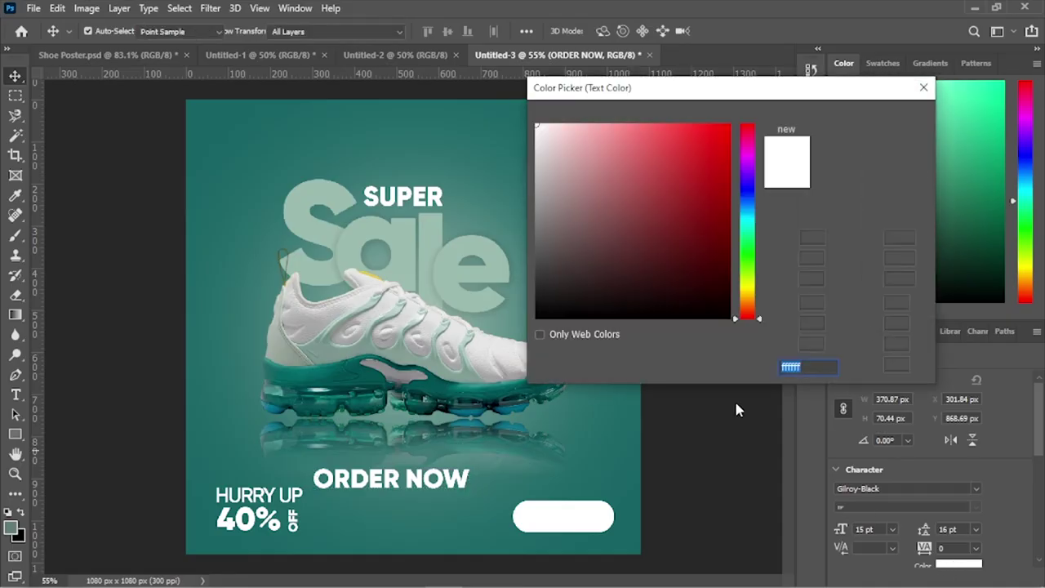
click(625, 447)
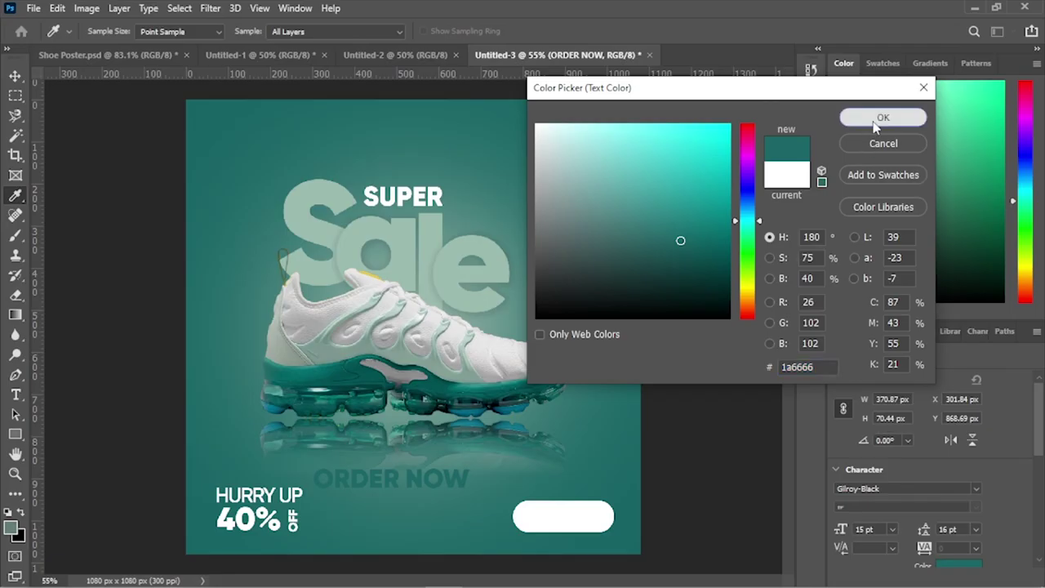
click(882, 117)
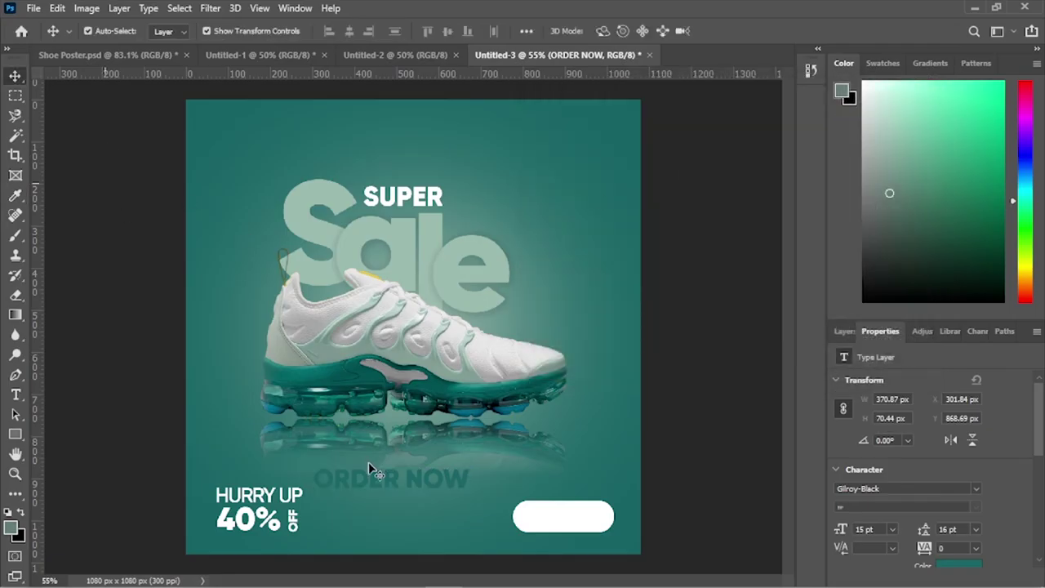
Reduce the ORDER NOW text to 9 pt and place it on the white rounded rectangle
drag(371, 482, 597, 482)
scroll(1006, 502, down, 1)
drag(852, 510, 840, 505)
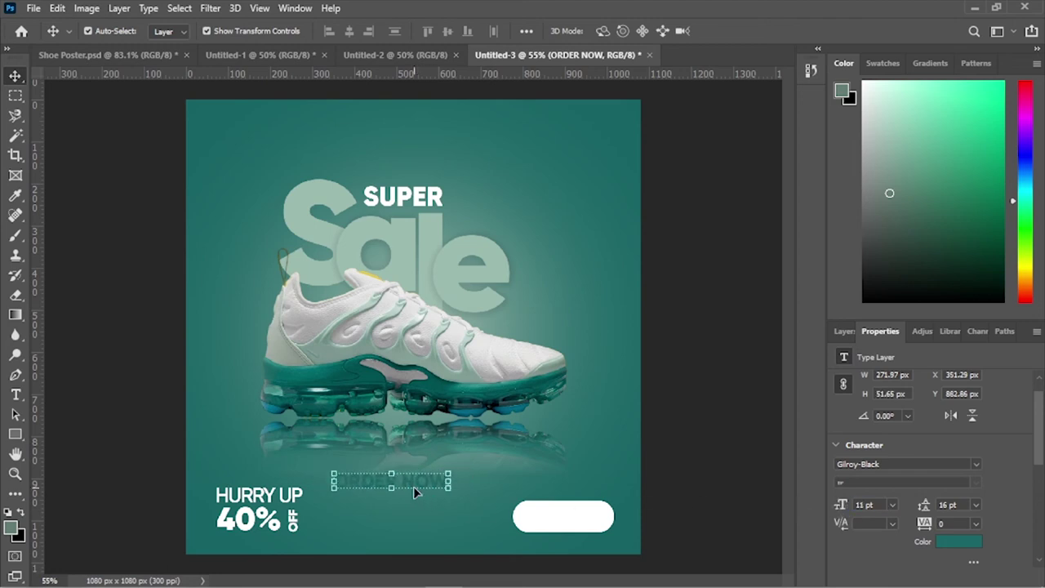
drag(414, 487, 584, 524)
drag(847, 510, 842, 507)
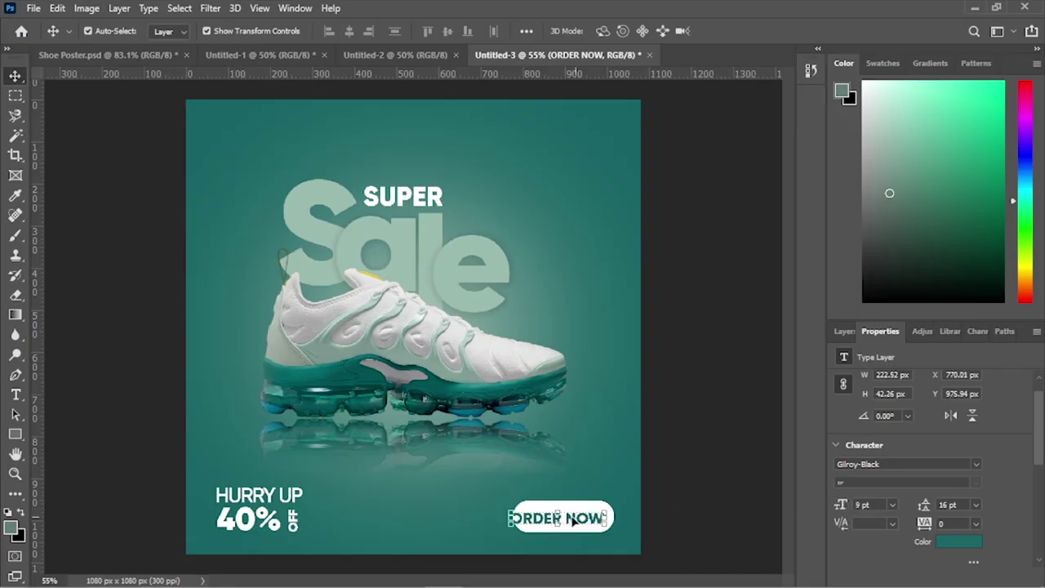
Collapse the shoe group and lock it
click(625, 518)
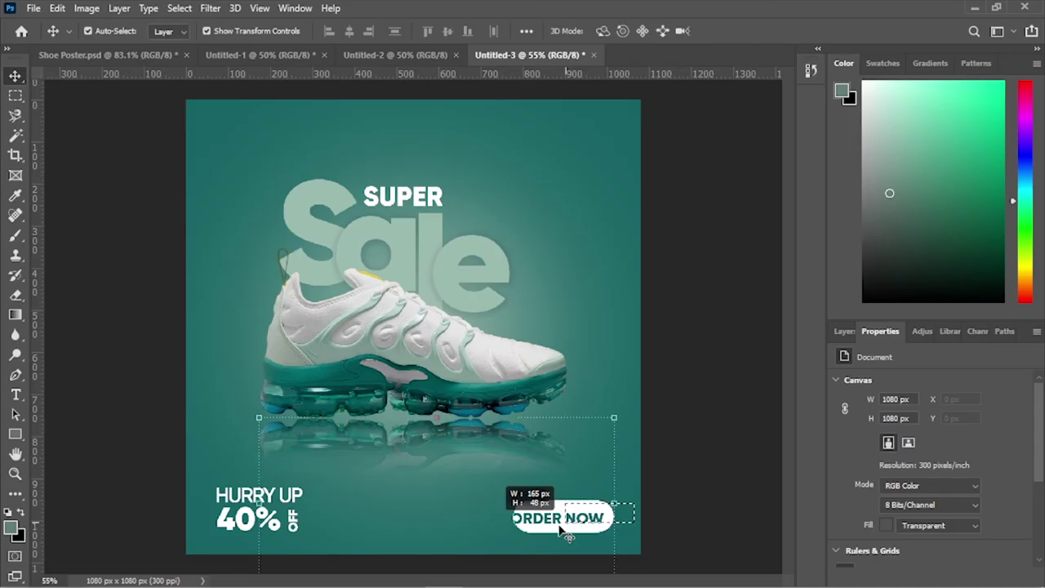
click(608, 526)
click(845, 331)
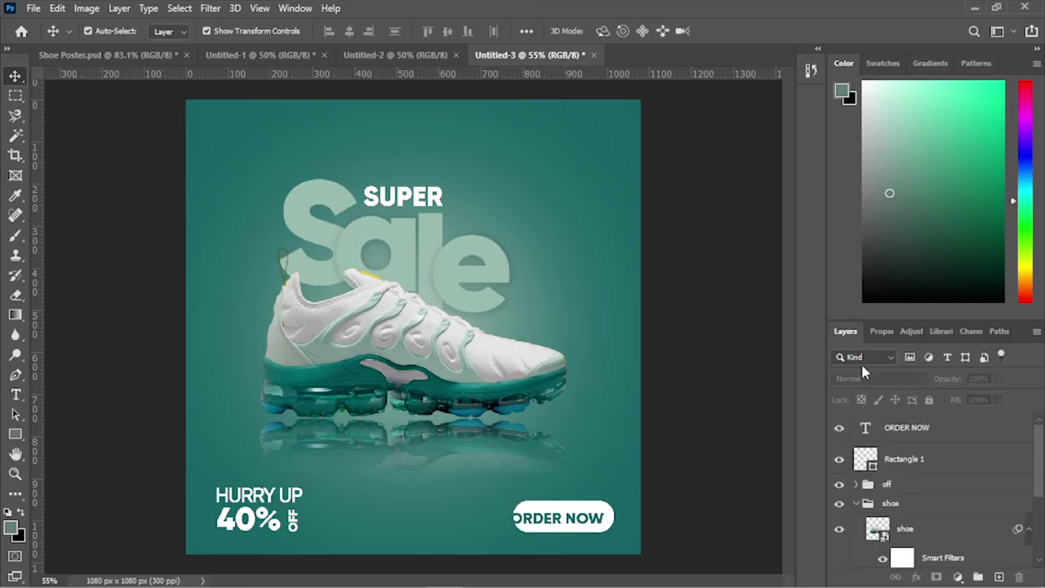
click(855, 504)
click(894, 503)
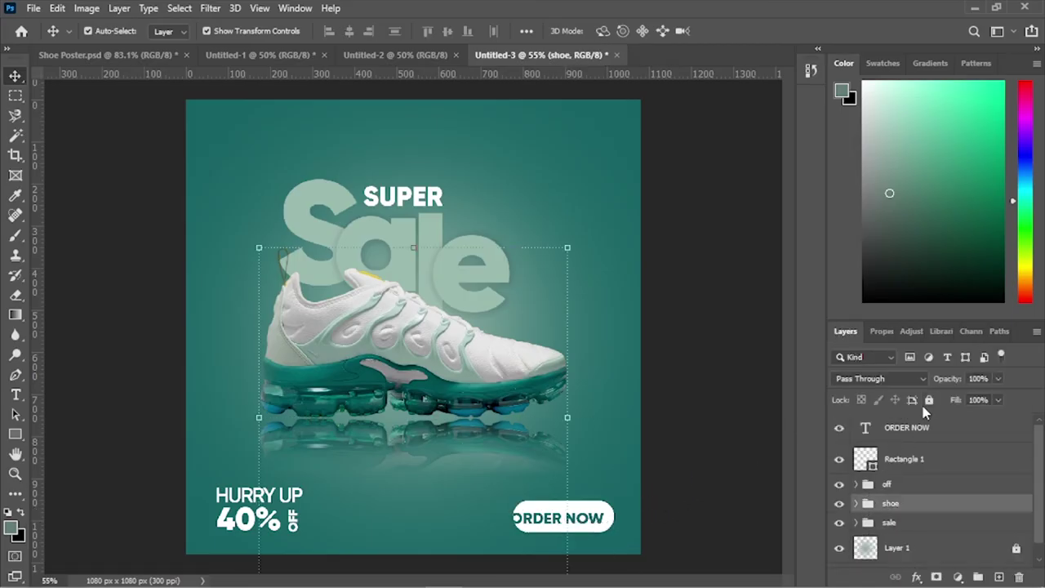
click(929, 399)
click(641, 508)
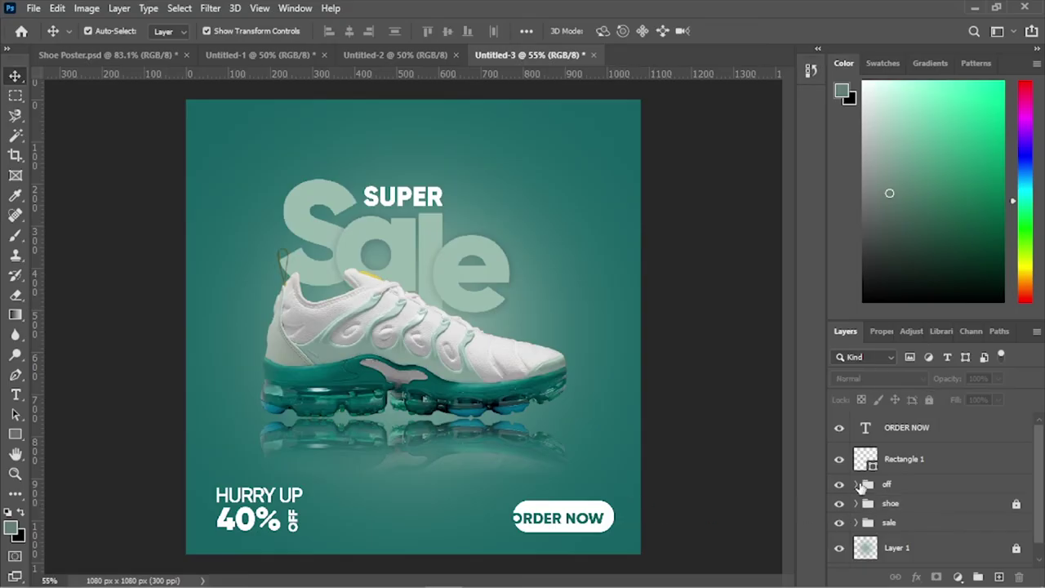
Lock the off and sale groups
click(855, 484)
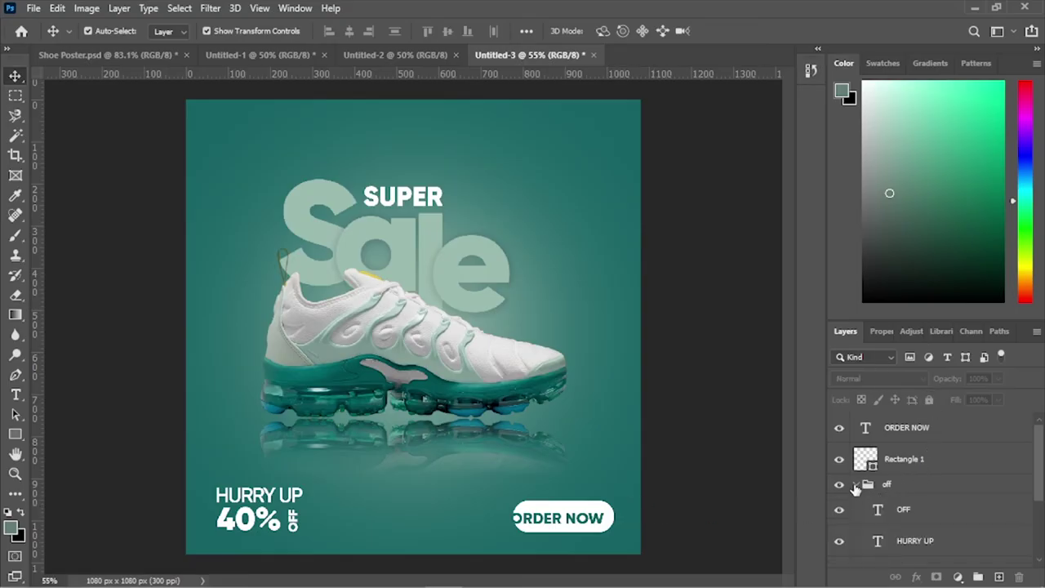
click(856, 484)
click(894, 484)
click(928, 399)
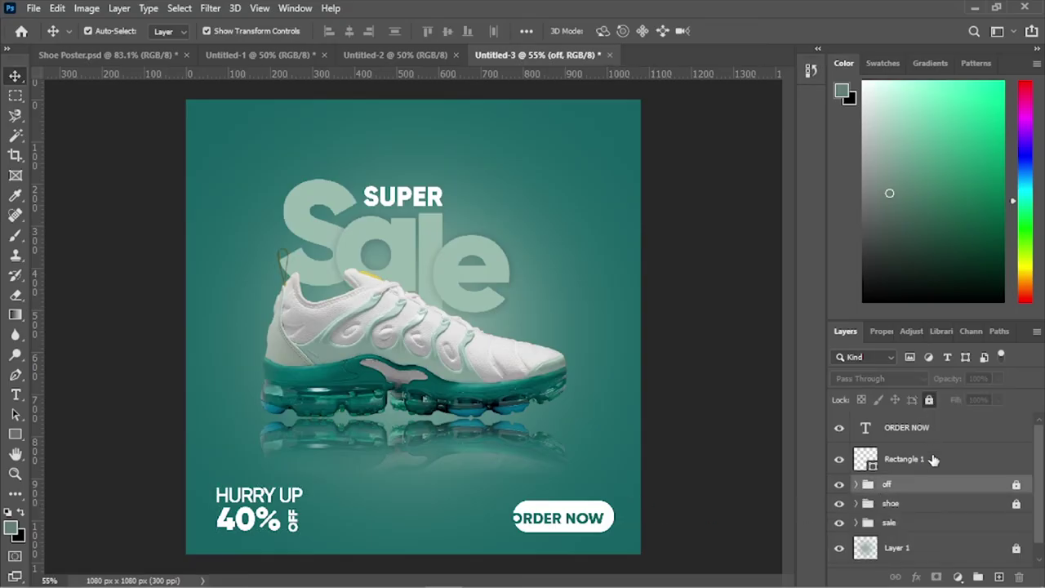
click(932, 523)
click(929, 399)
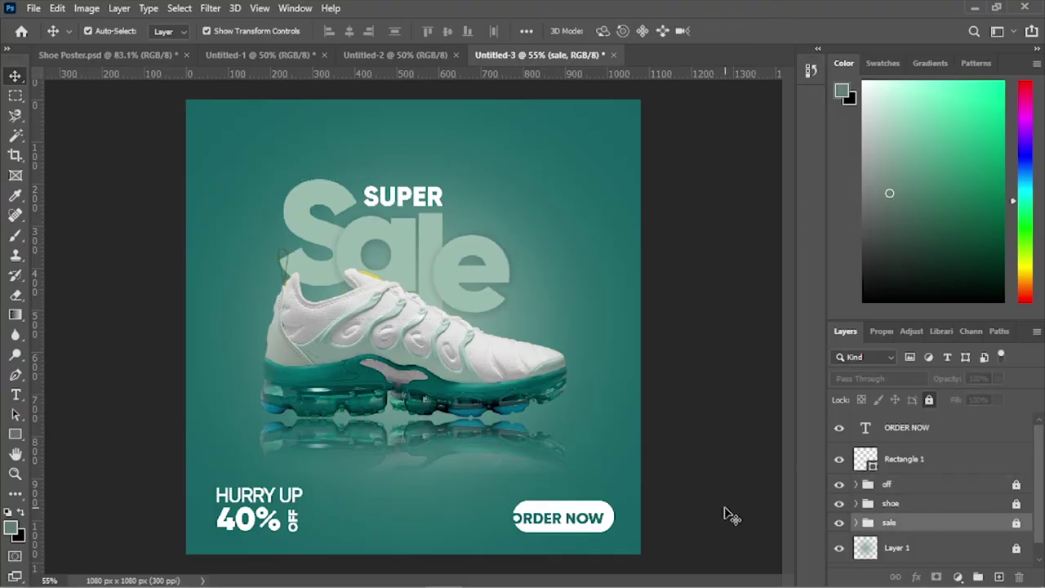
Select the ORDER NOW text together with the white rounded rectangle and align their centres horizontally and vertically
drag(626, 501, 544, 529)
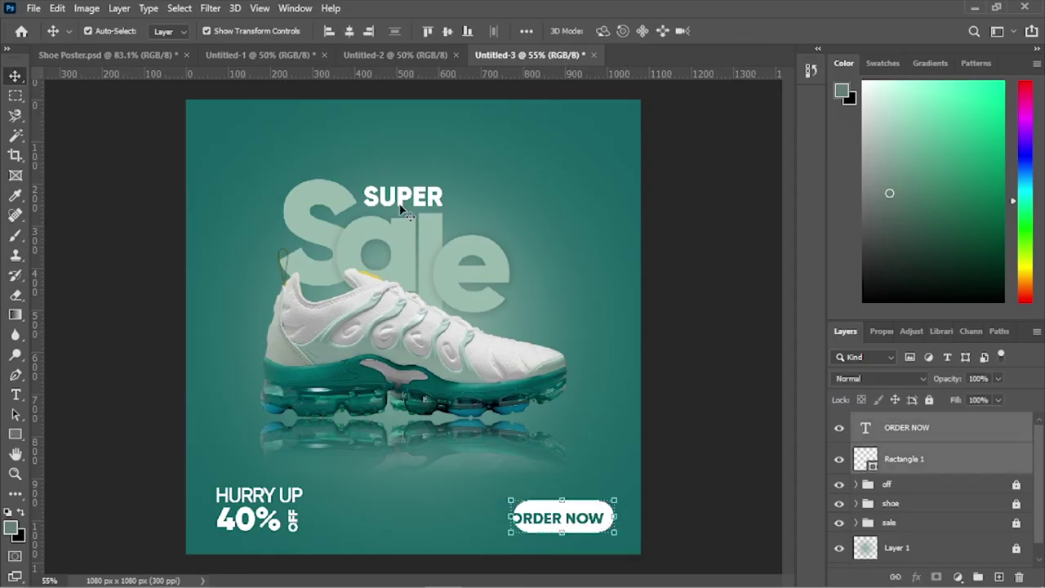
click(448, 34)
click(710, 429)
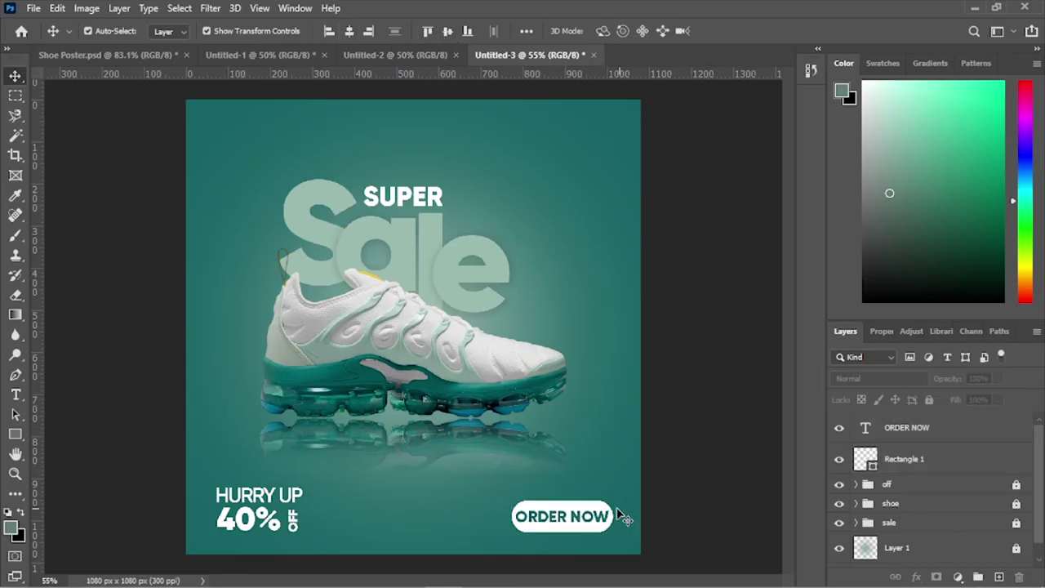
Set the ORDER NOW text to 8 pt and centre it vertically on the white button again
click(608, 517)
click(881, 331)
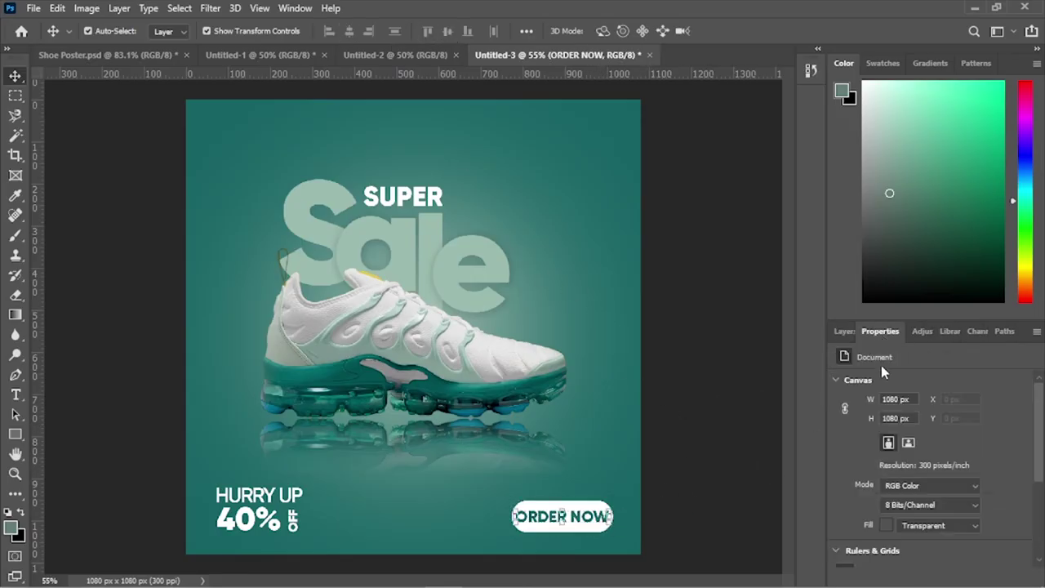
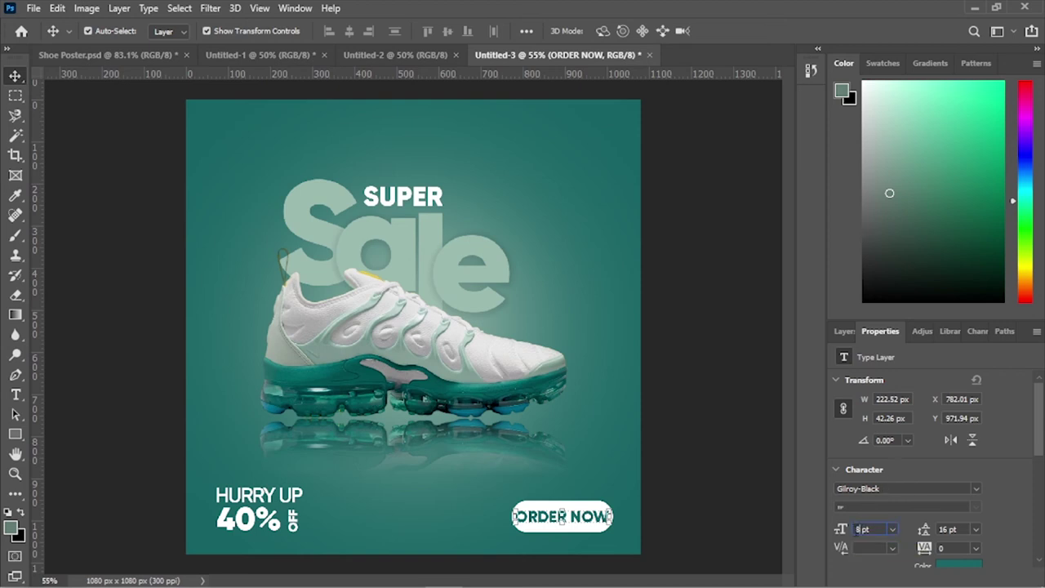
key(Return)
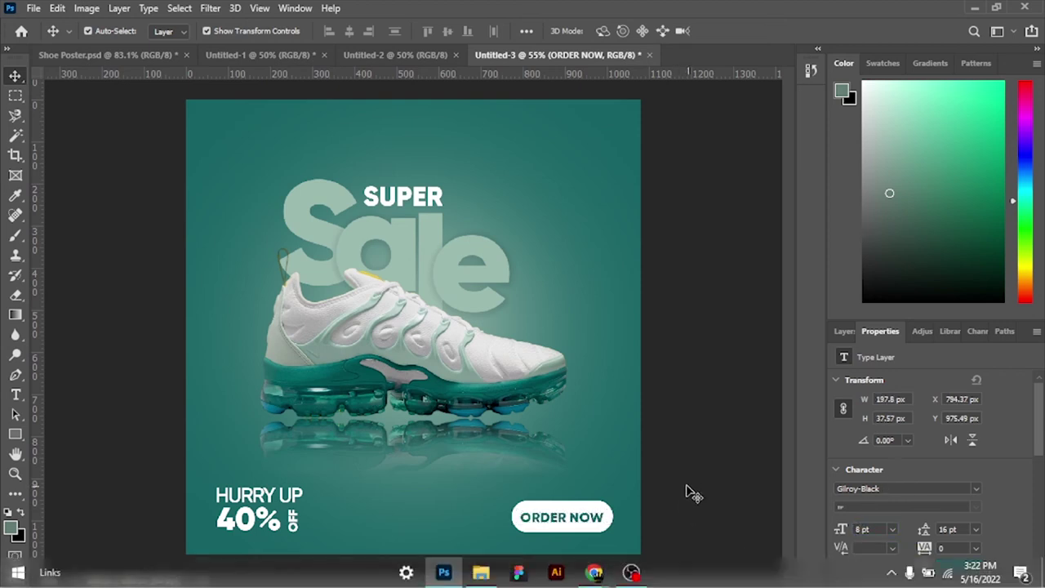
drag(653, 498, 575, 527)
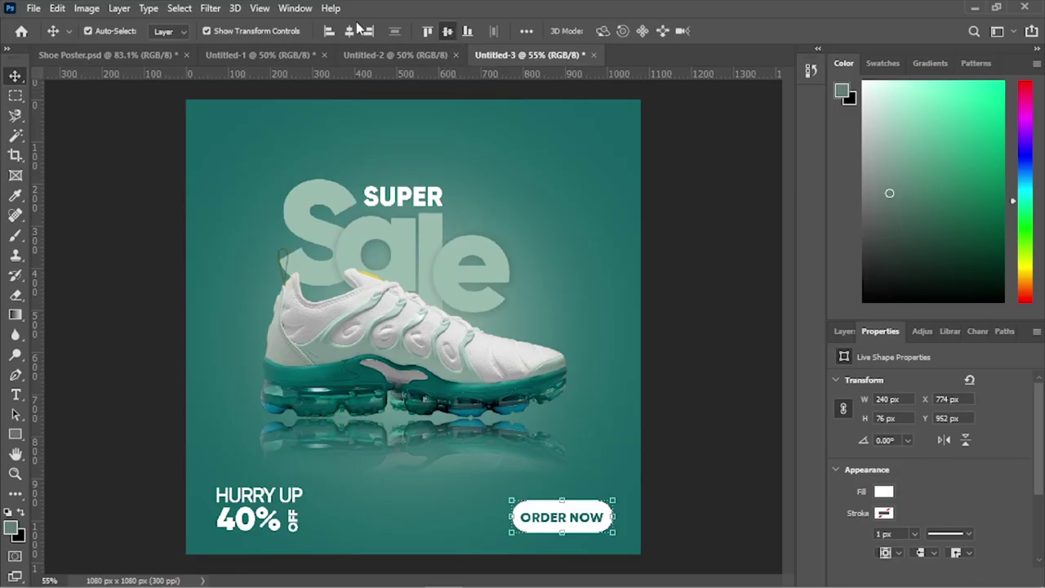
click(447, 31)
click(707, 431)
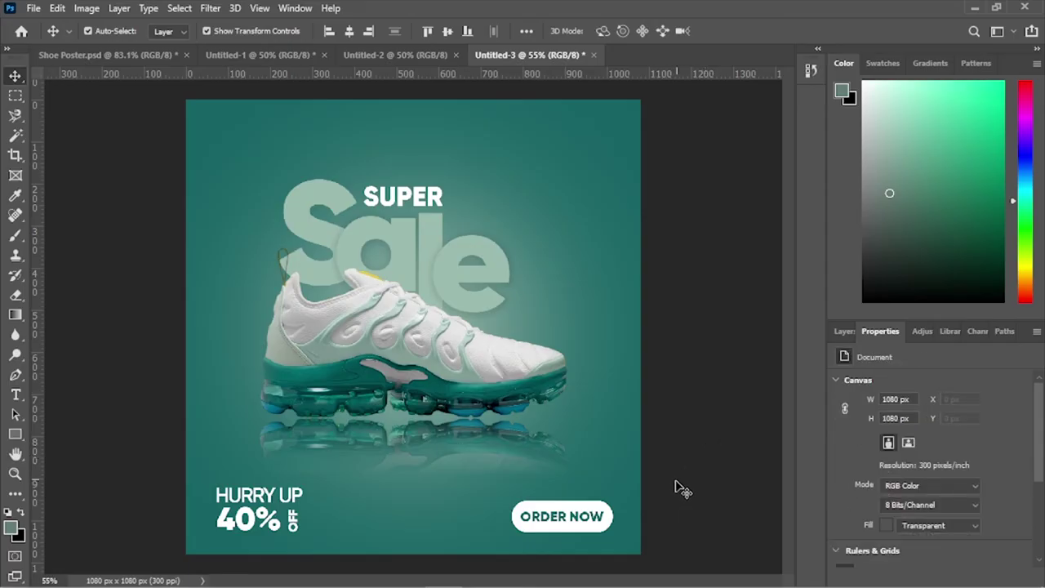
Set the ORDER NOW text to 7.5 pt and align it with the white button's centre
click(603, 519)
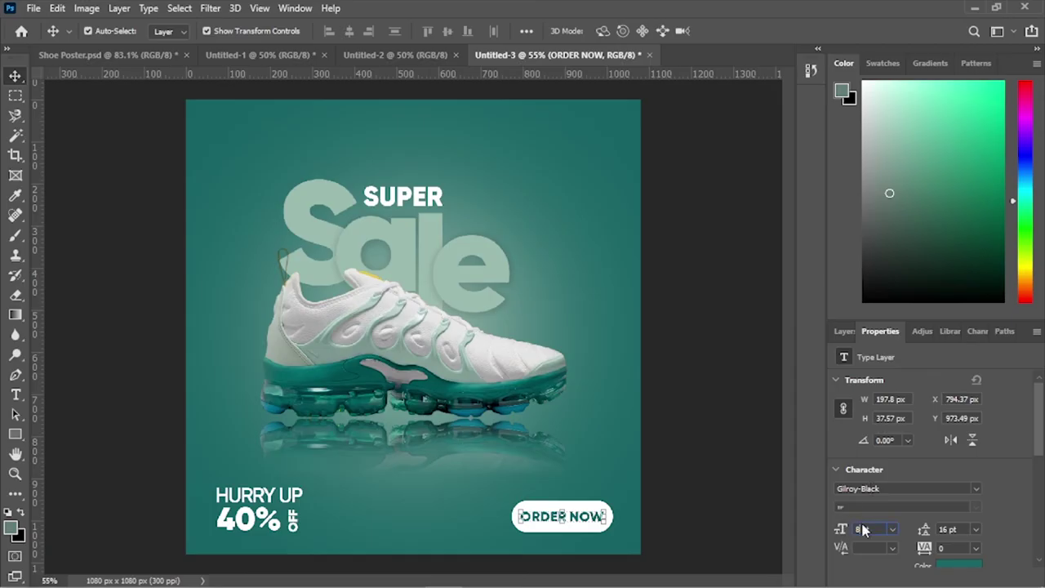
text(7.5)
key(Return)
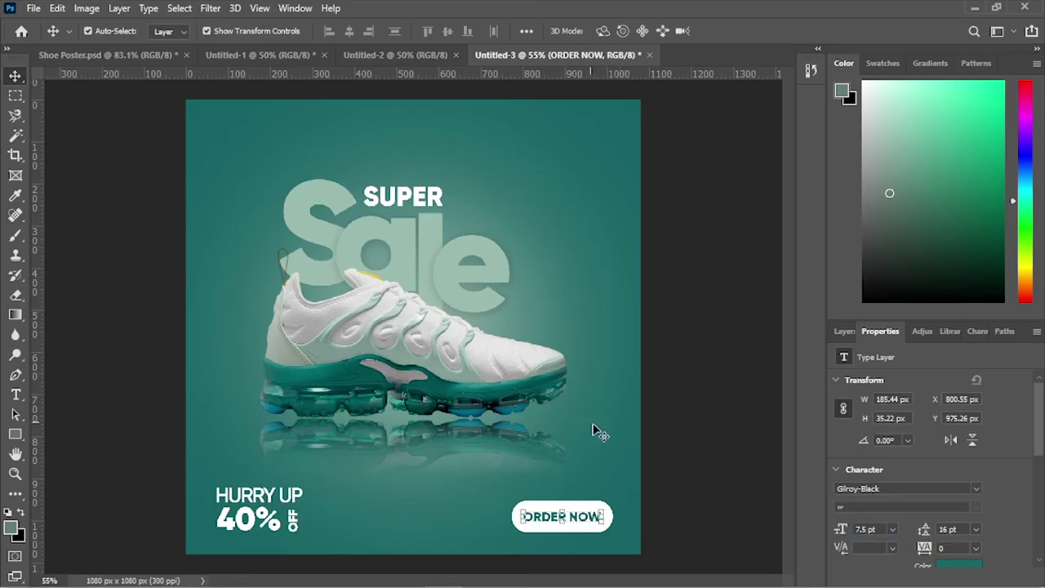
key(ctrl+n)
click(571, 526)
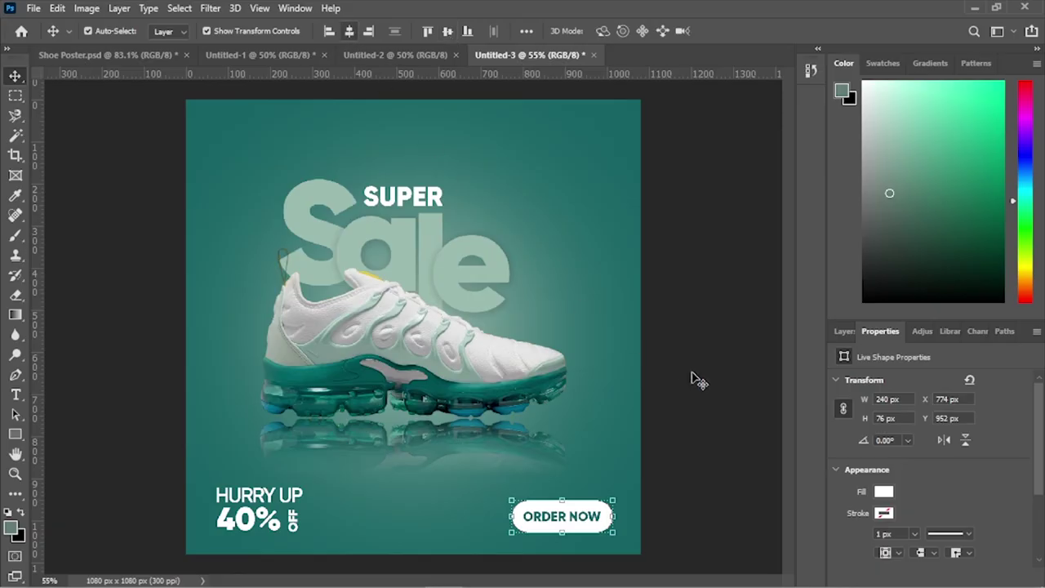
click(653, 399)
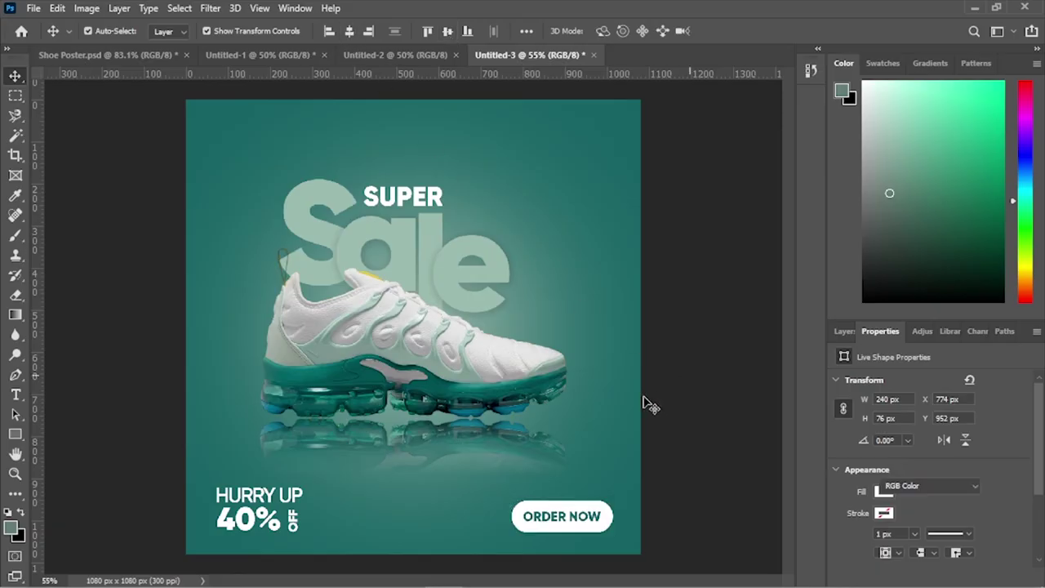
Group the ORDER NOW text with the white rounded rectangle and name the group button
click(844, 331)
click(897, 462)
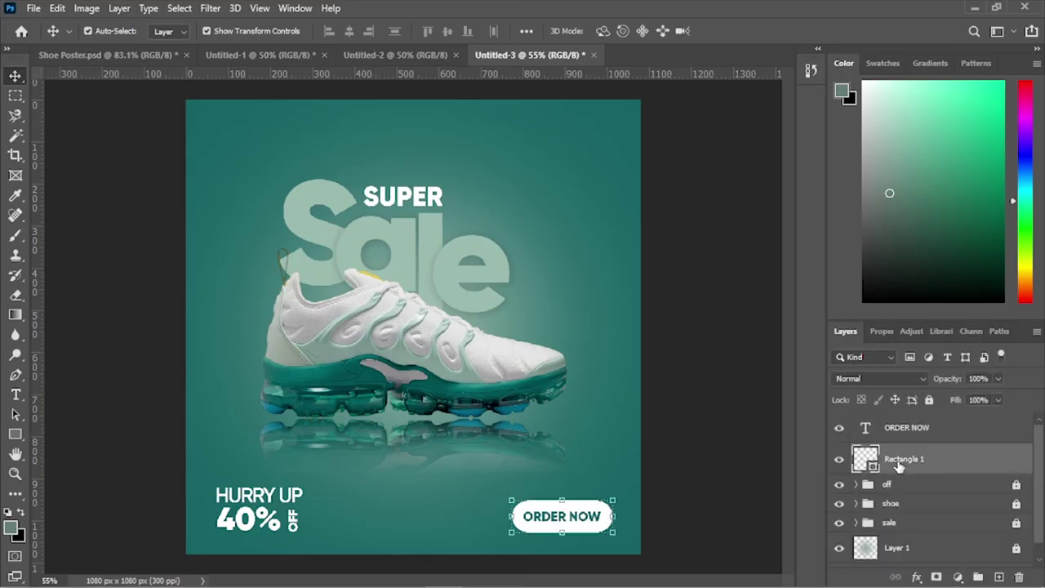
shift+click(906, 433)
key(ctrl+g)
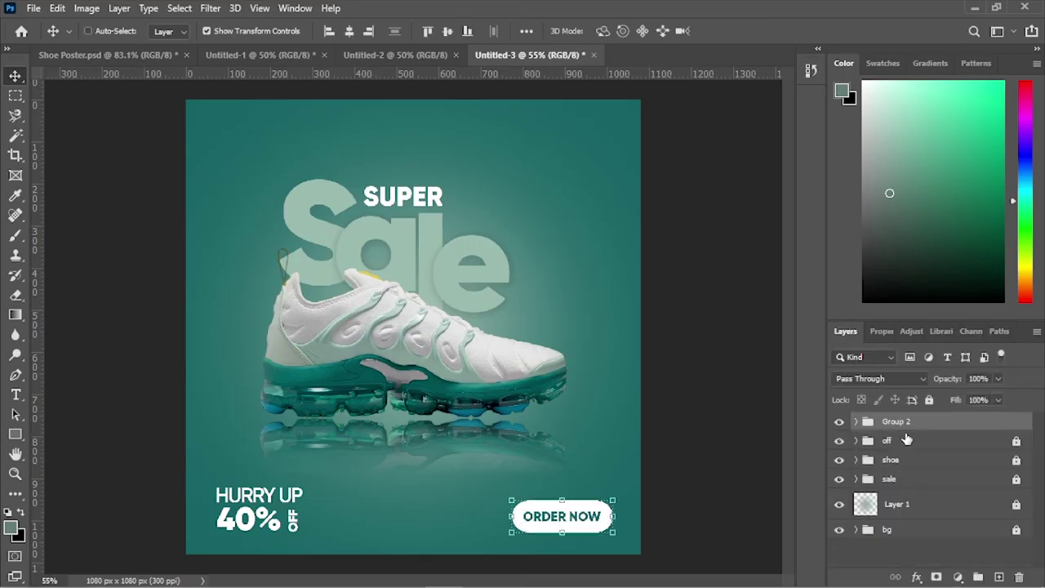
double_click(906, 423)
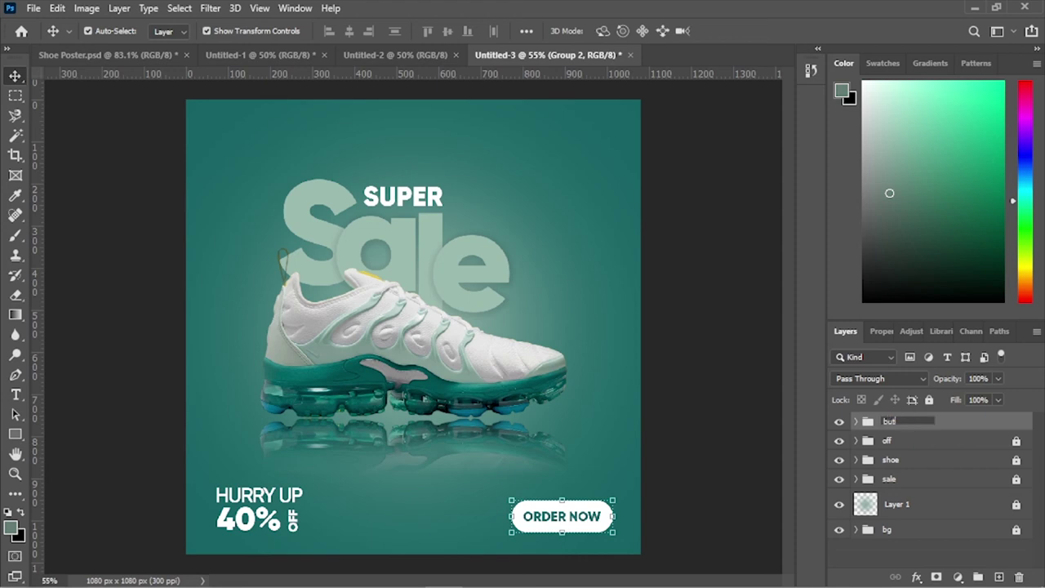
key(Return)
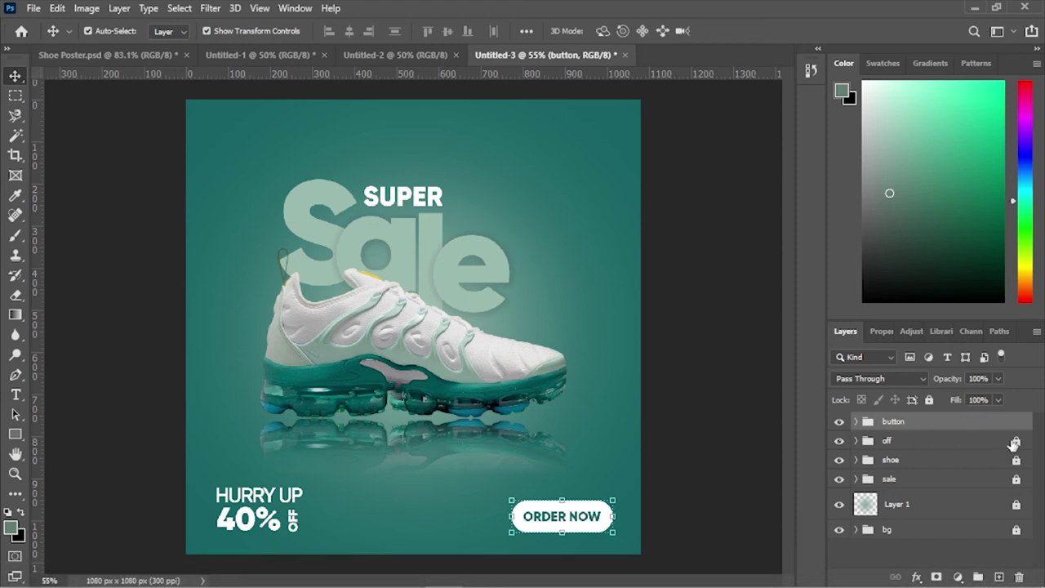
Align the bottom edges of the button and off groups, then lock both groups
shift+click(962, 442)
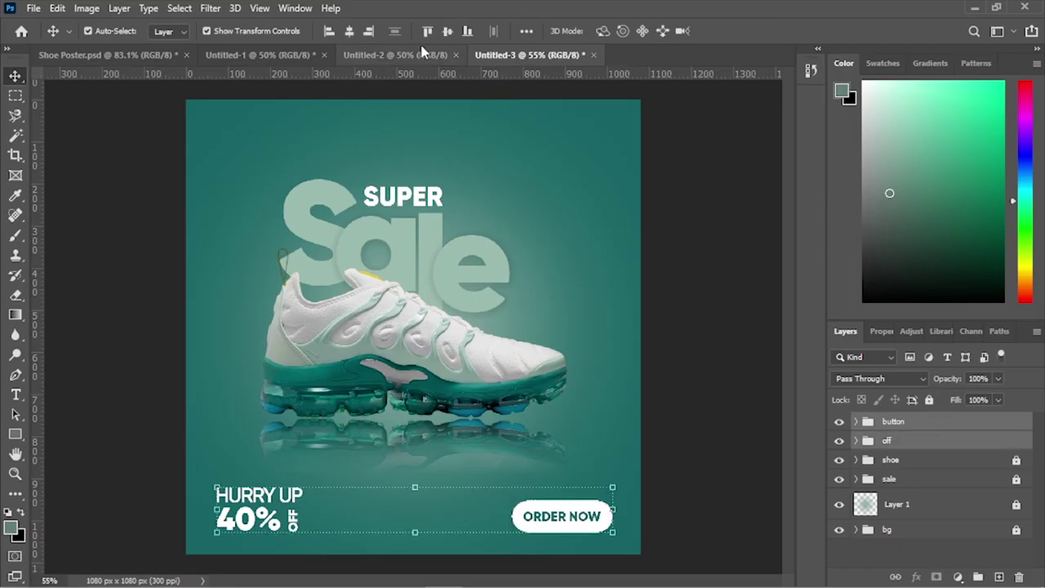
click(466, 32)
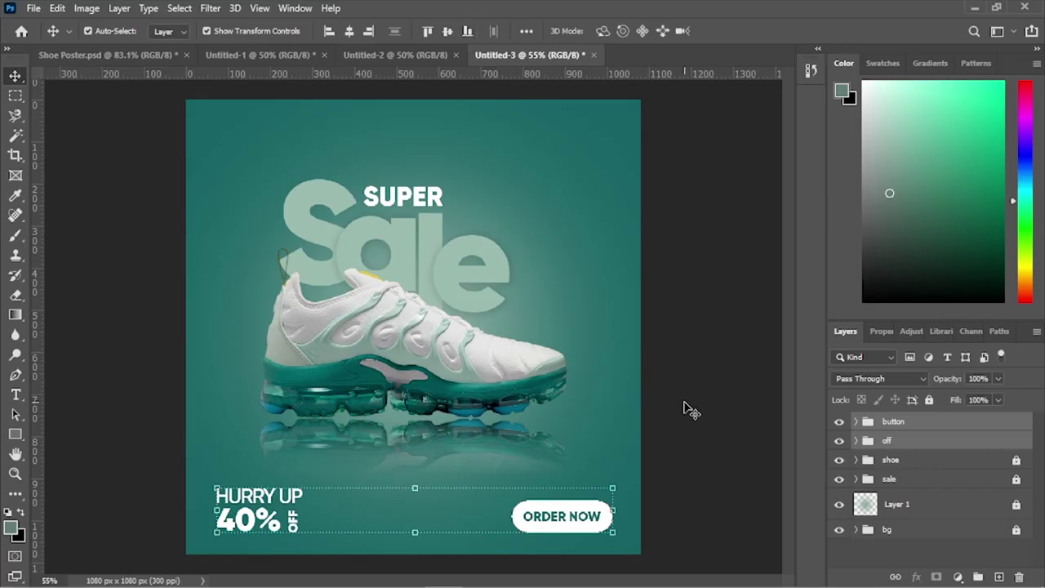
click(905, 441)
shift+click(898, 421)
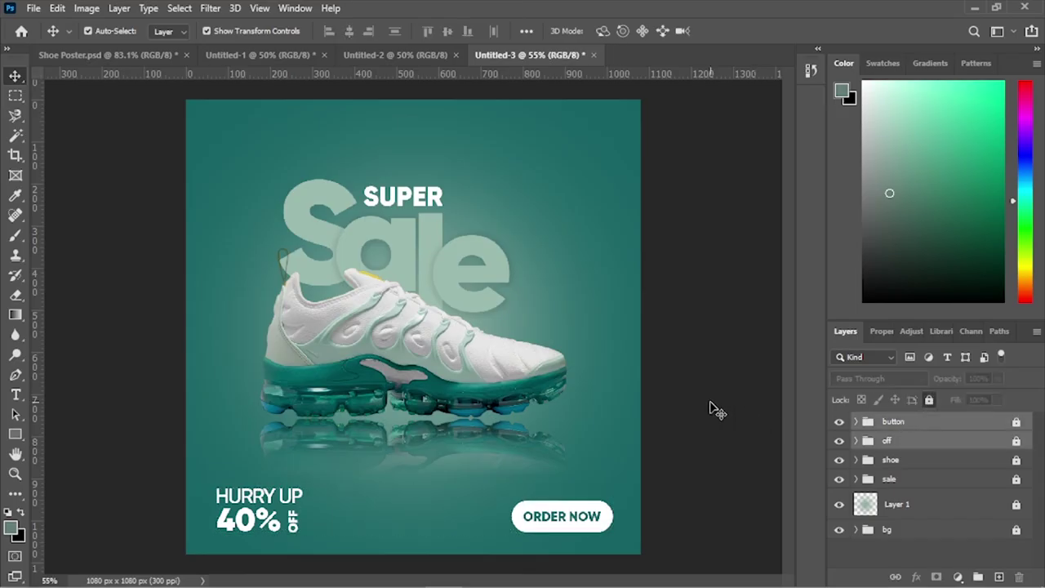
click(681, 395)
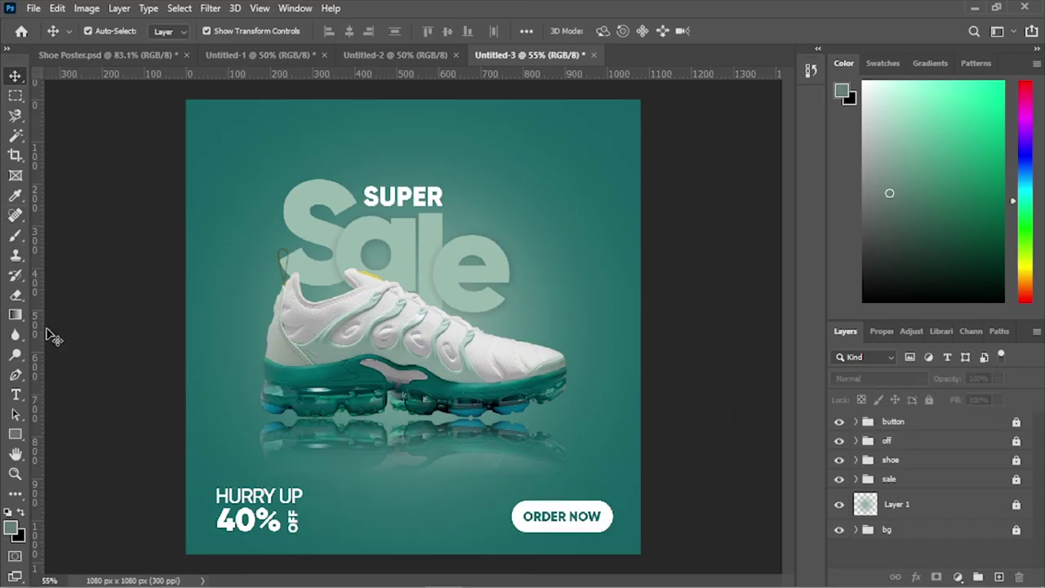
Add the two-line text LOGO HERE in white Gilroy-Black near the poster's upper-left corner
click(14, 395)
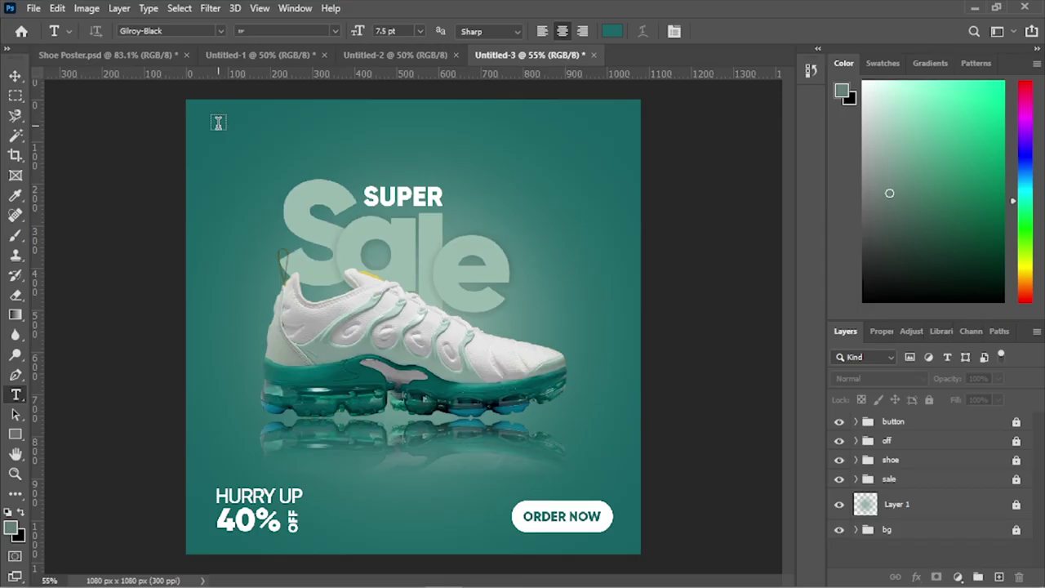
click(218, 122)
key(BackSpace)
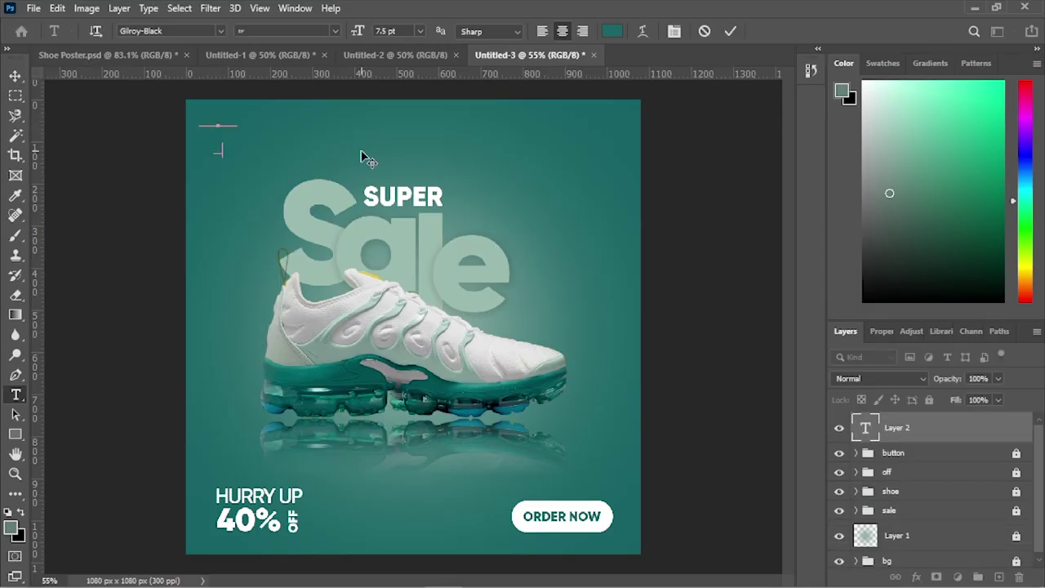
key(ctrl+a)
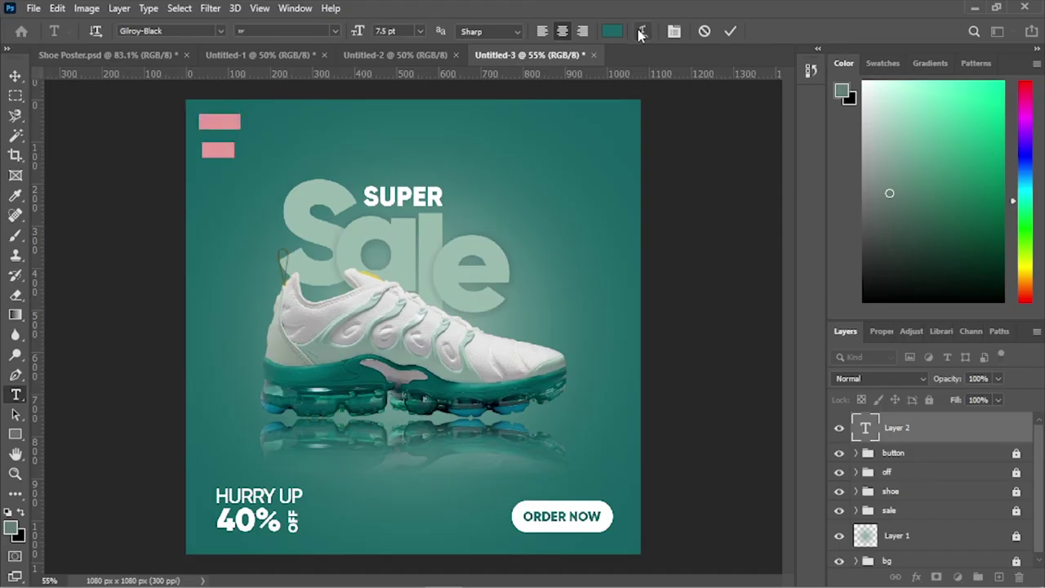
click(612, 31)
drag(571, 147, 507, 120)
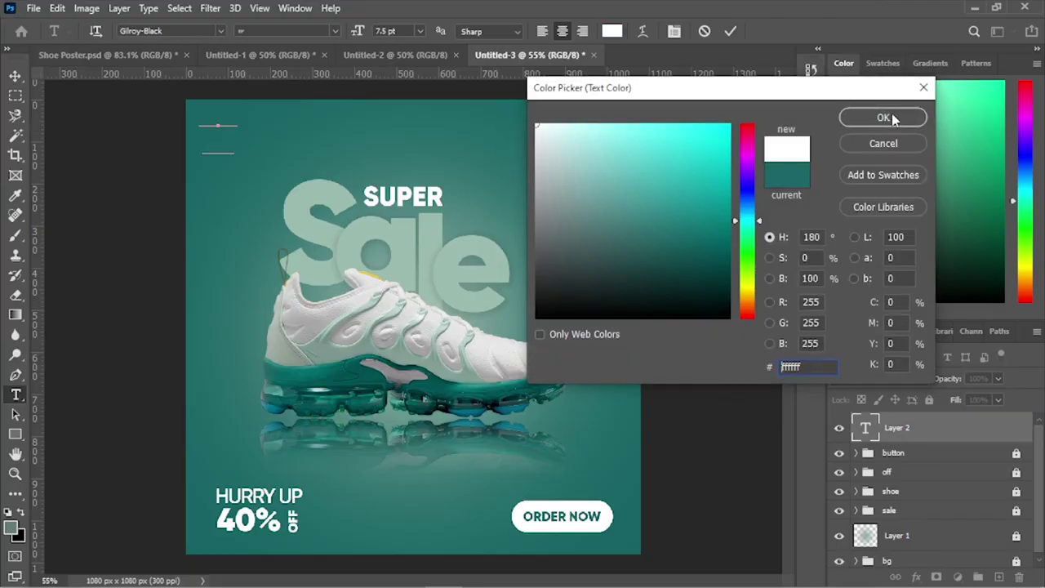
click(922, 116)
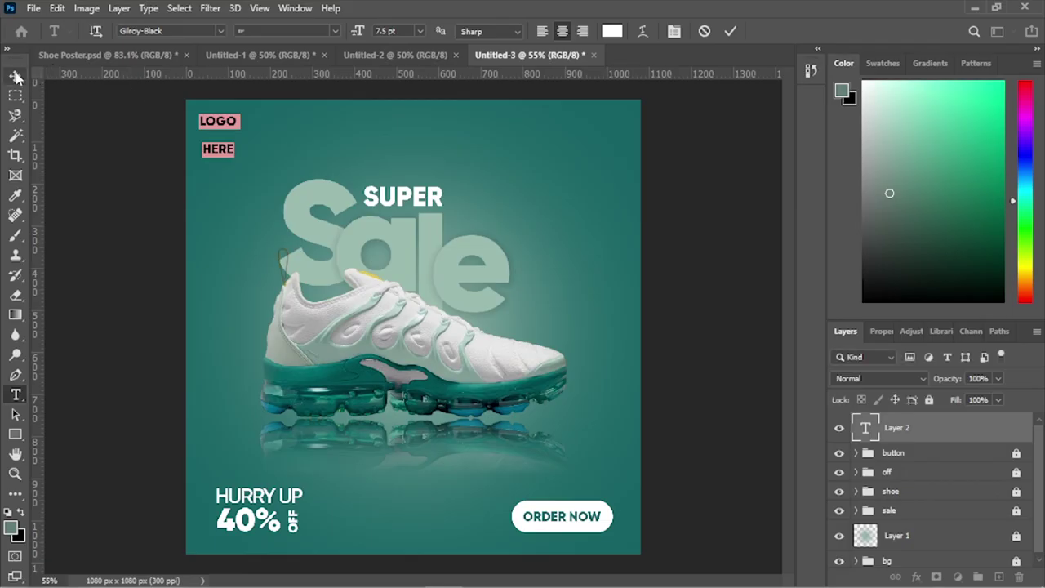
click(15, 76)
Set the LOGO HERE text to 12 pt with 12 pt leading and left-align its paragraph
click(879, 331)
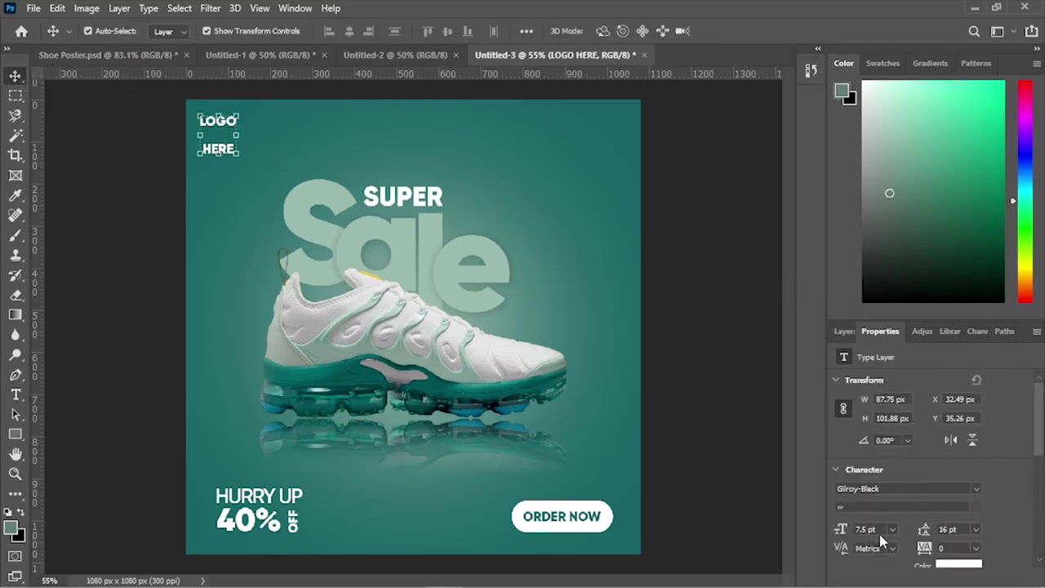
scroll(904, 499, down, 1)
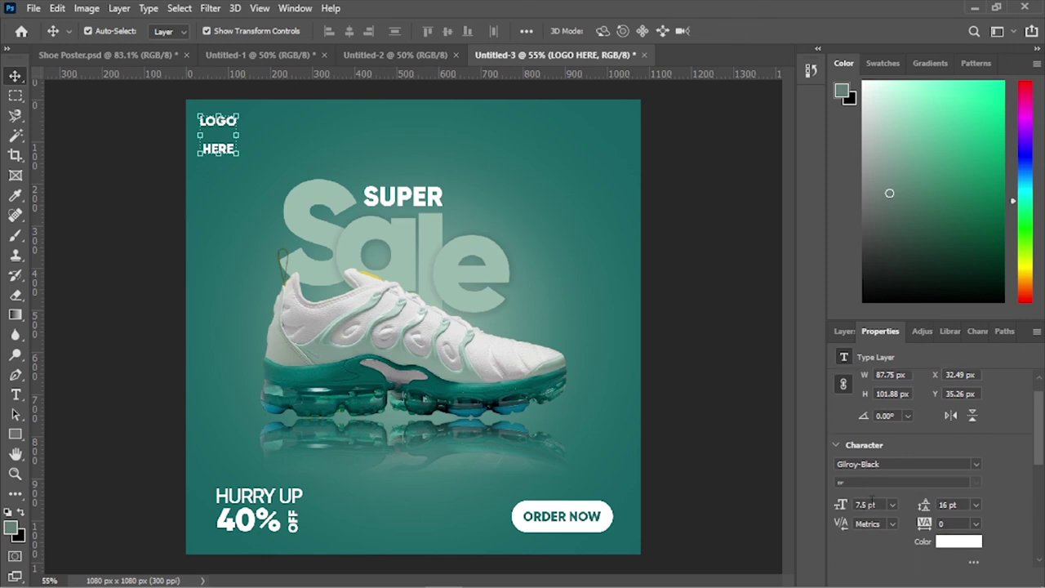
drag(843, 506, 849, 504)
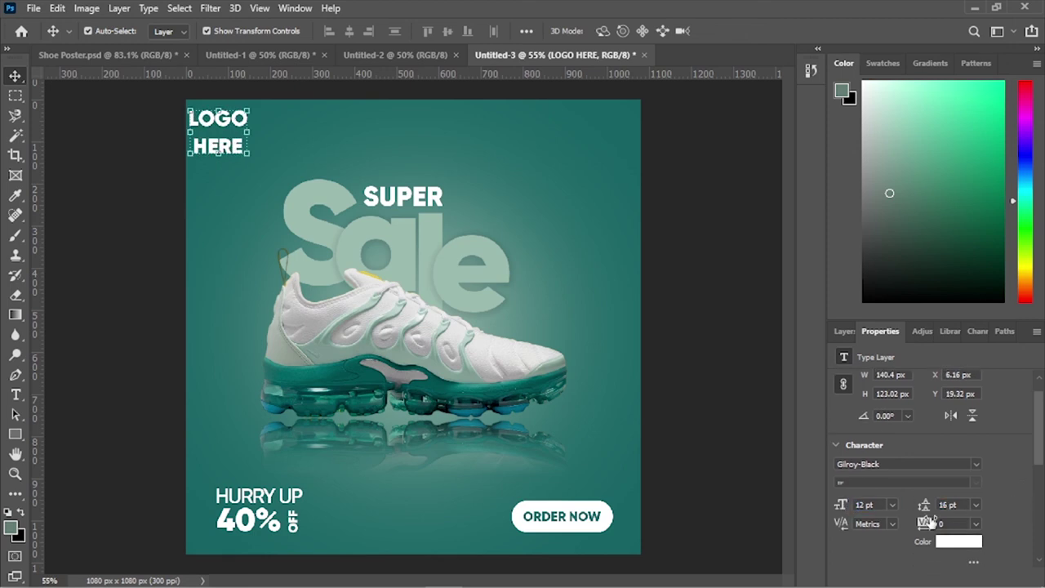
drag(925, 511, 919, 509)
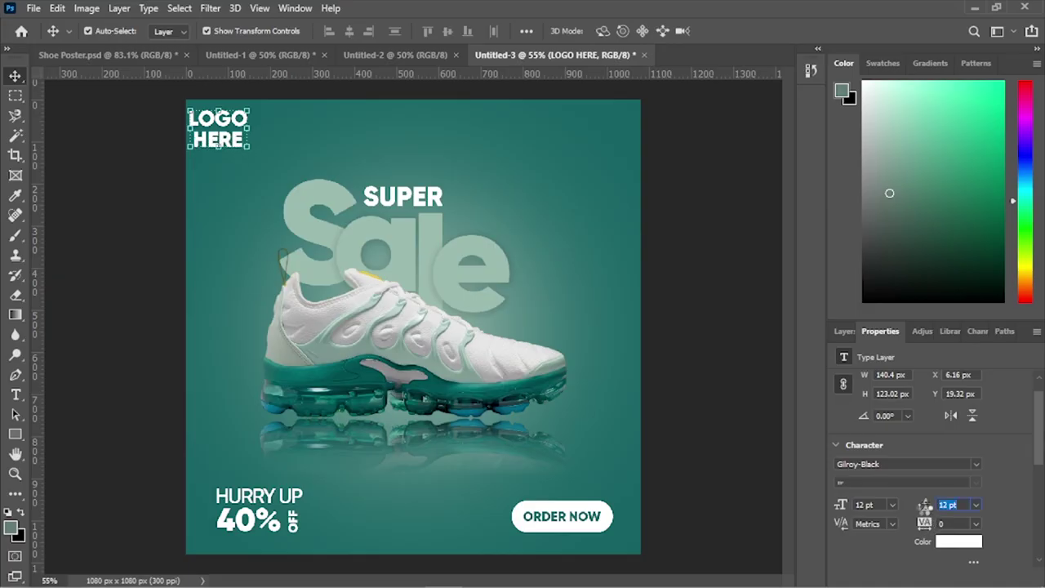
scroll(979, 482, down, 3)
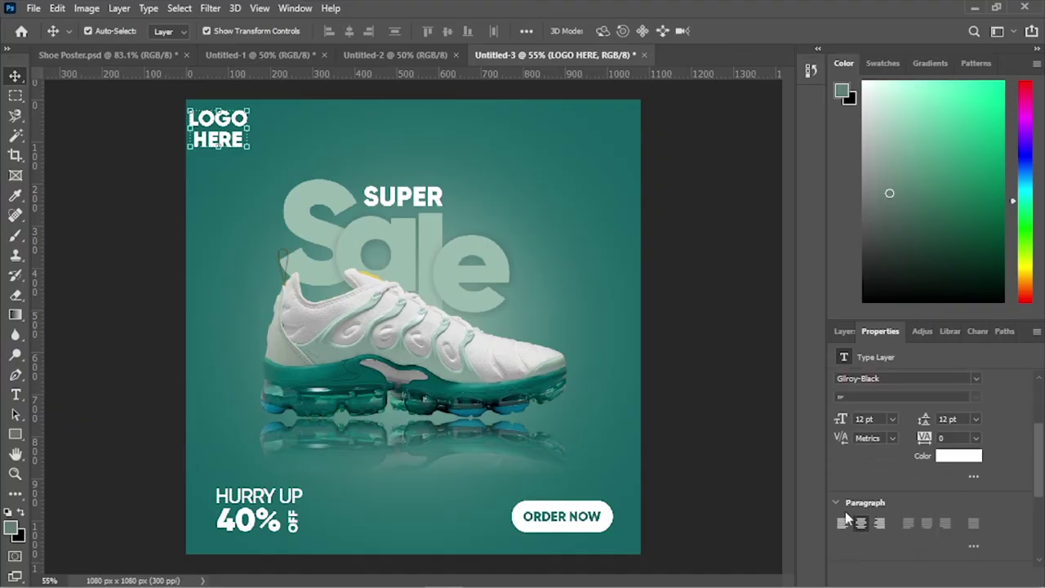
click(843, 523)
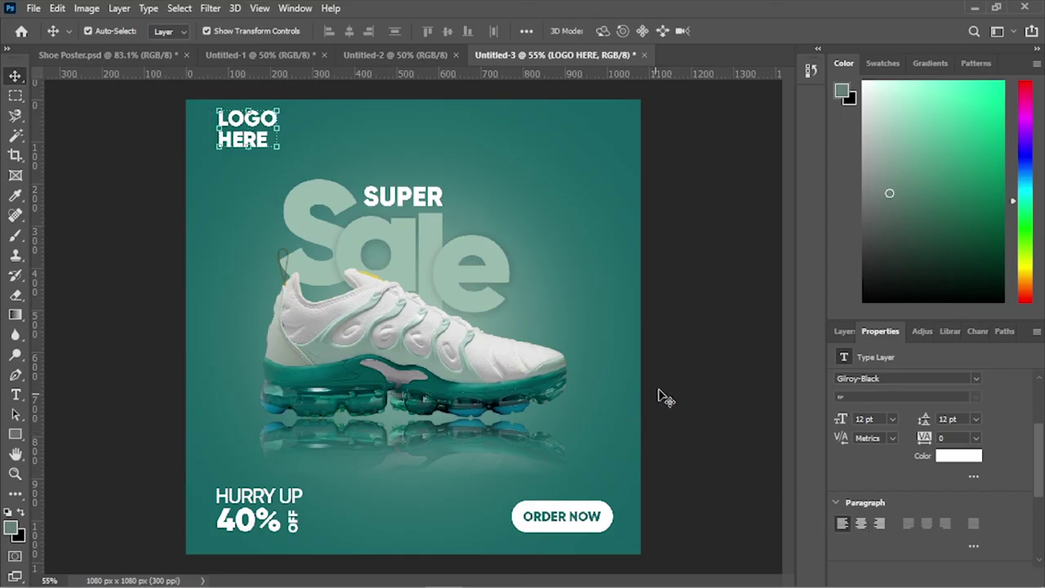
Move the LOGO HERE text to about X 57 px, Y 34 px and place a vertical guide along its left edge
drag(264, 144, 255, 148)
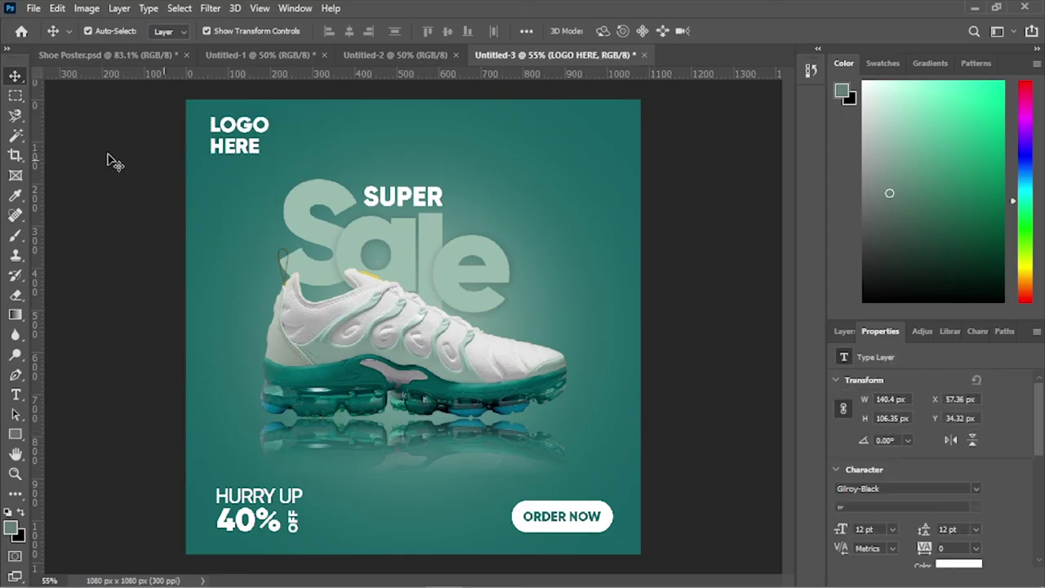
drag(37, 149, 210, 152)
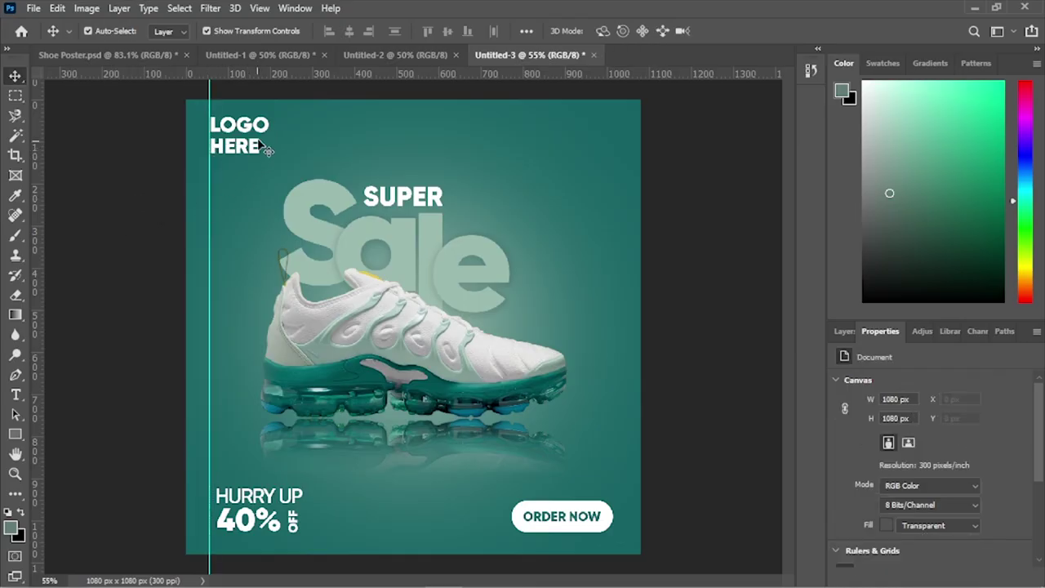
click(222, 124)
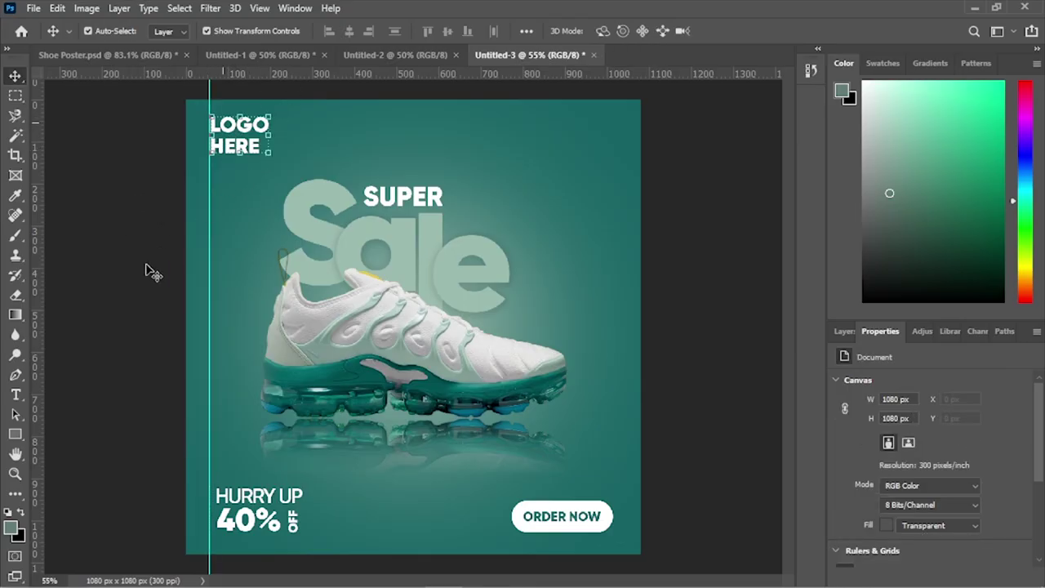
Unlock the off group, shift it left to line up with the vertical guide, and remove the guide
click(845, 331)
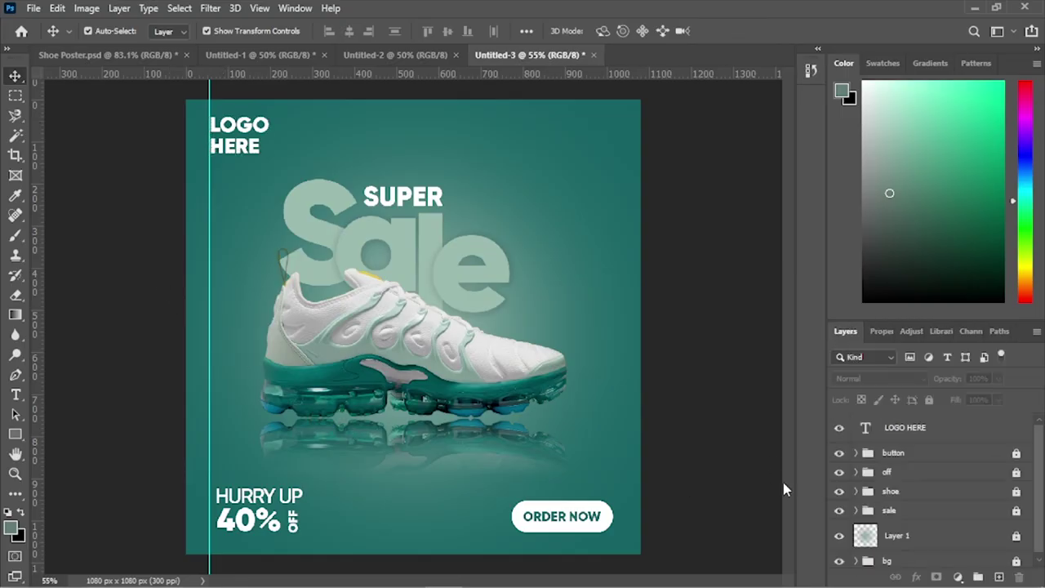
click(895, 476)
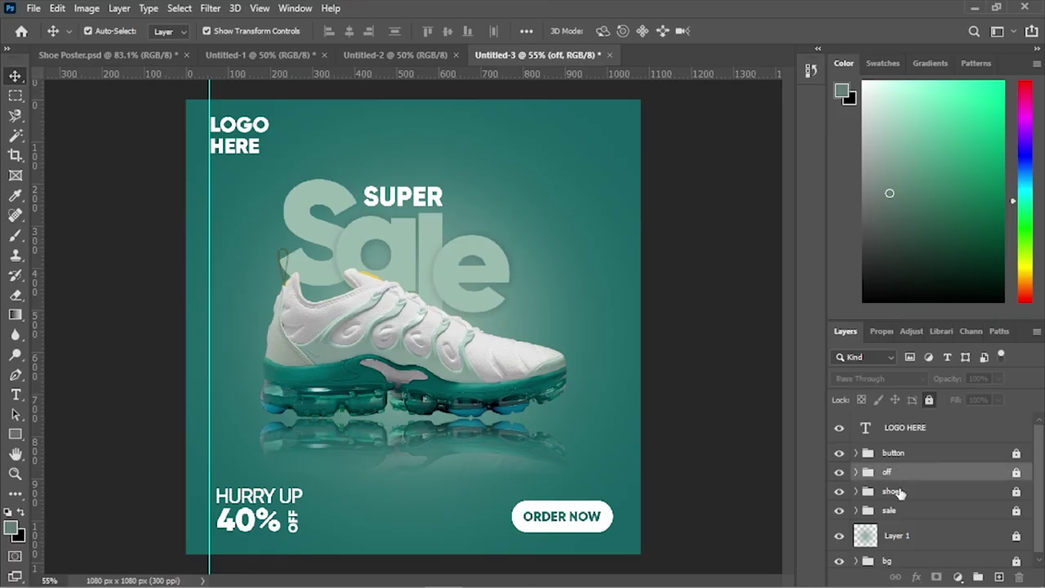
click(898, 491)
click(908, 459)
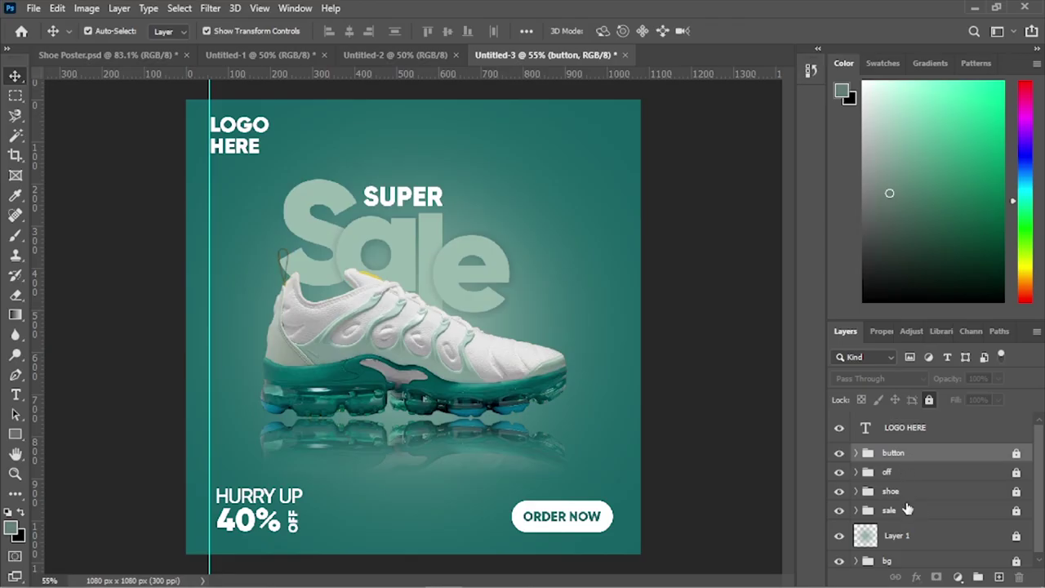
scroll(898, 511, down, 1)
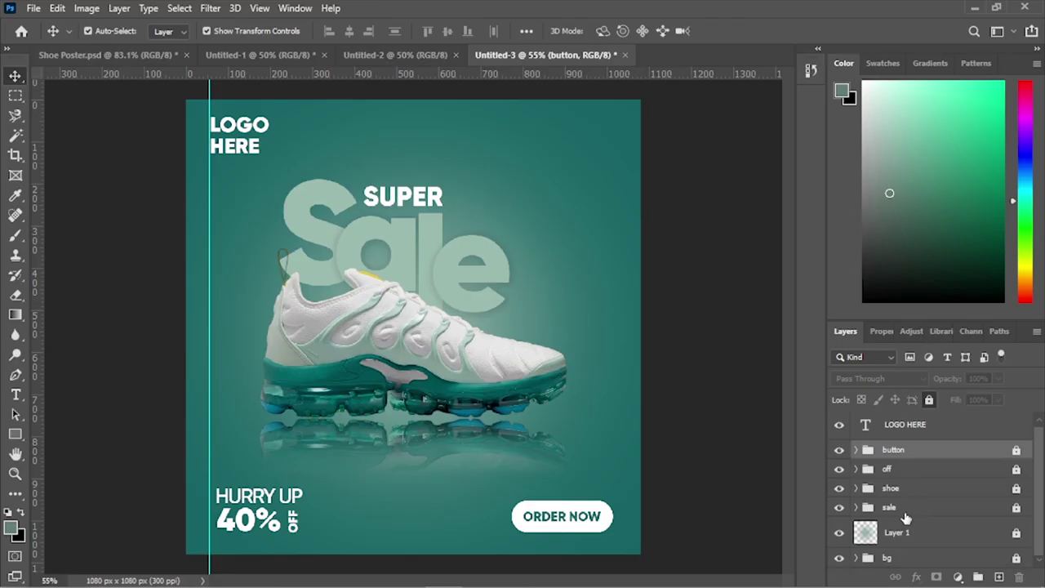
click(915, 473)
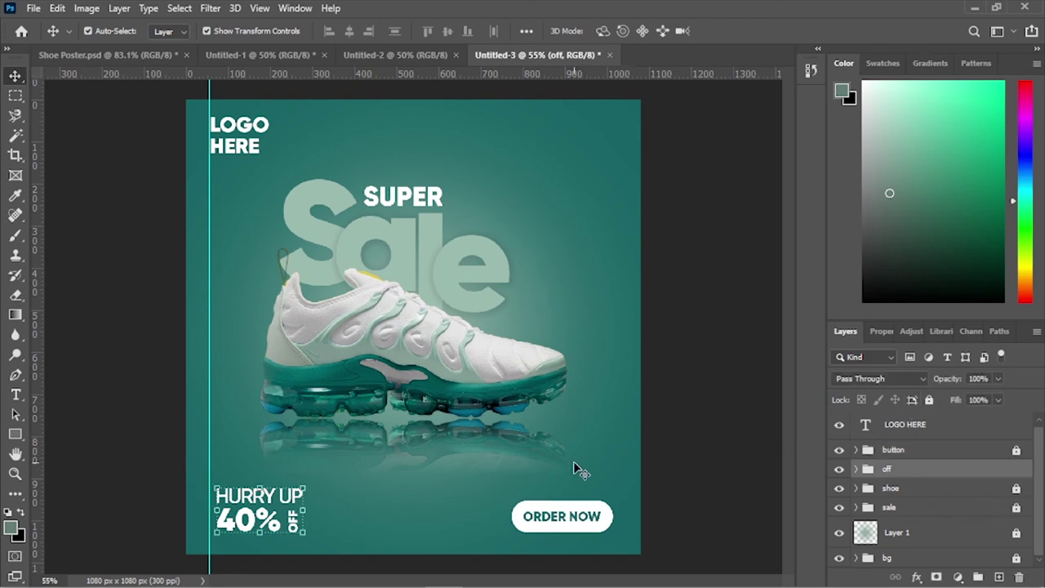
key(shift+Left)
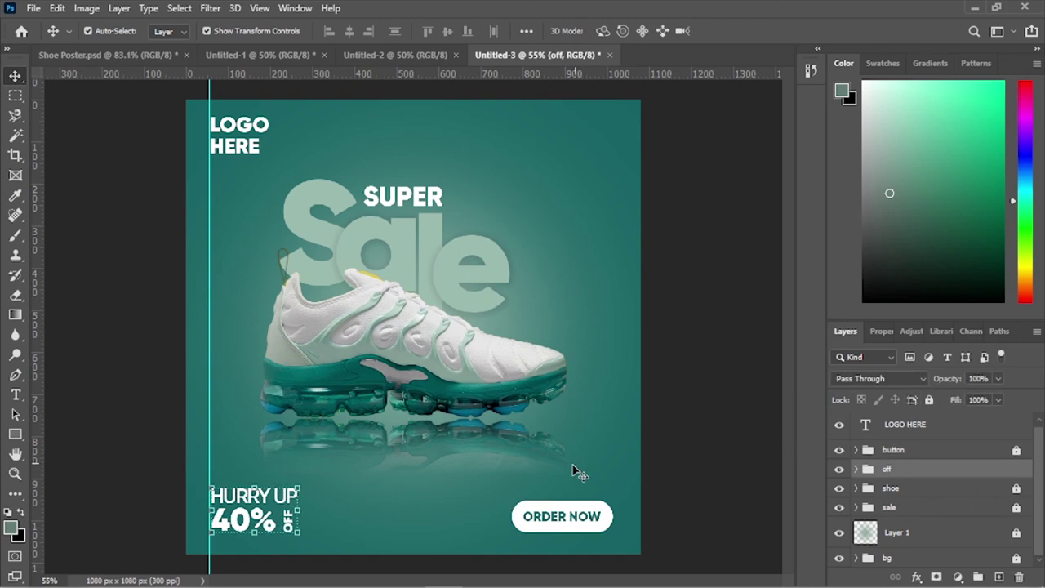
click(688, 426)
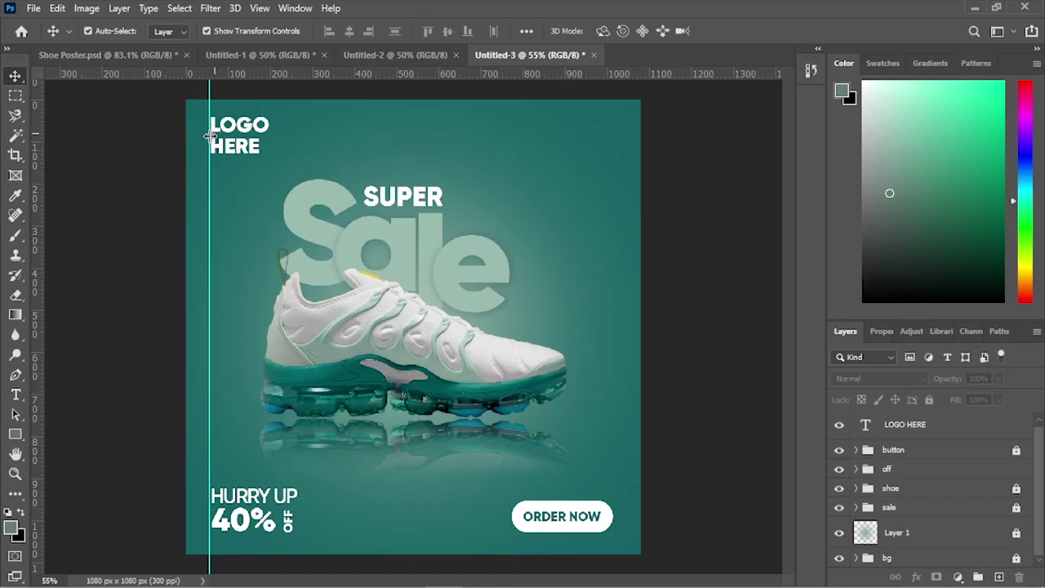
drag(208, 160, 14, 145)
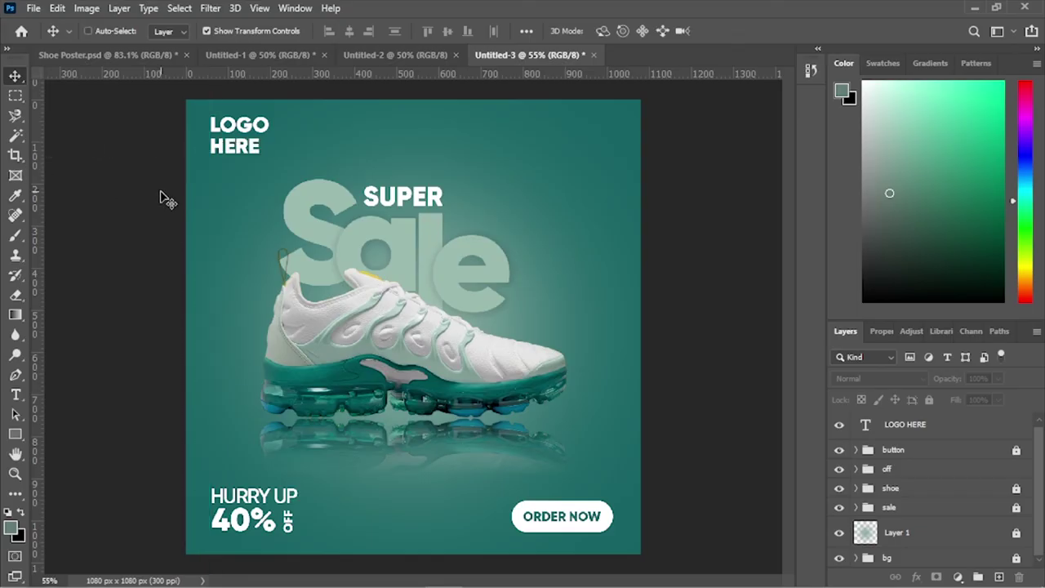
Save the document on the computer as a Photoshop file named shoe poster with Maximize Compatibility on
key(ctrl+s)
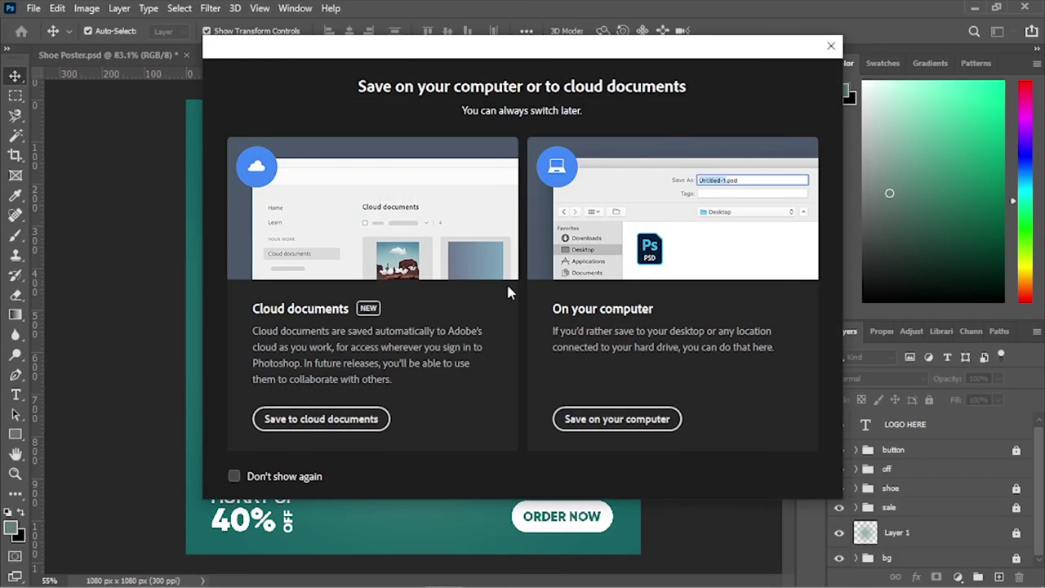
click(624, 416)
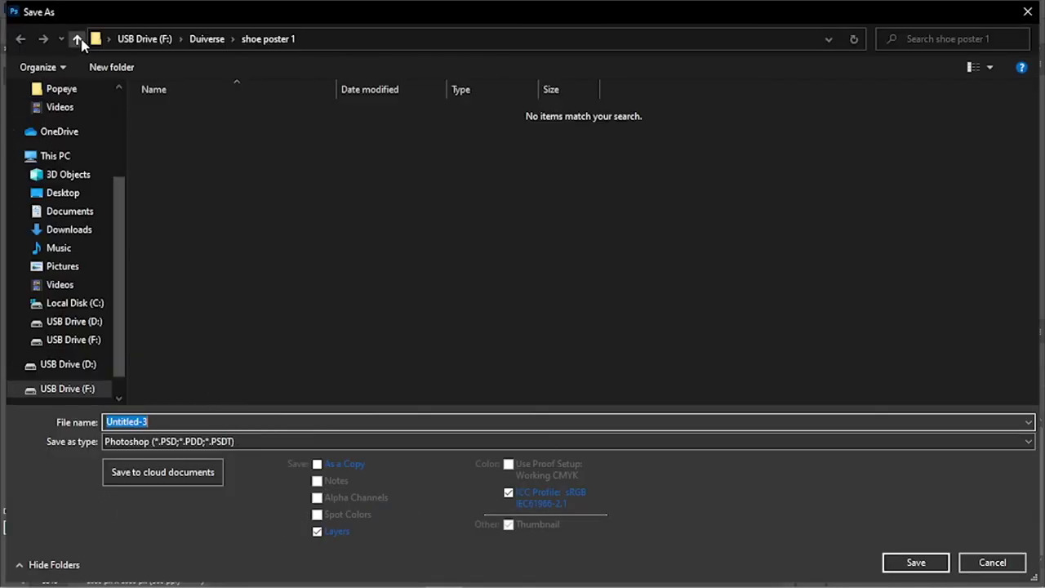
text(shoe poster)
key(Return)
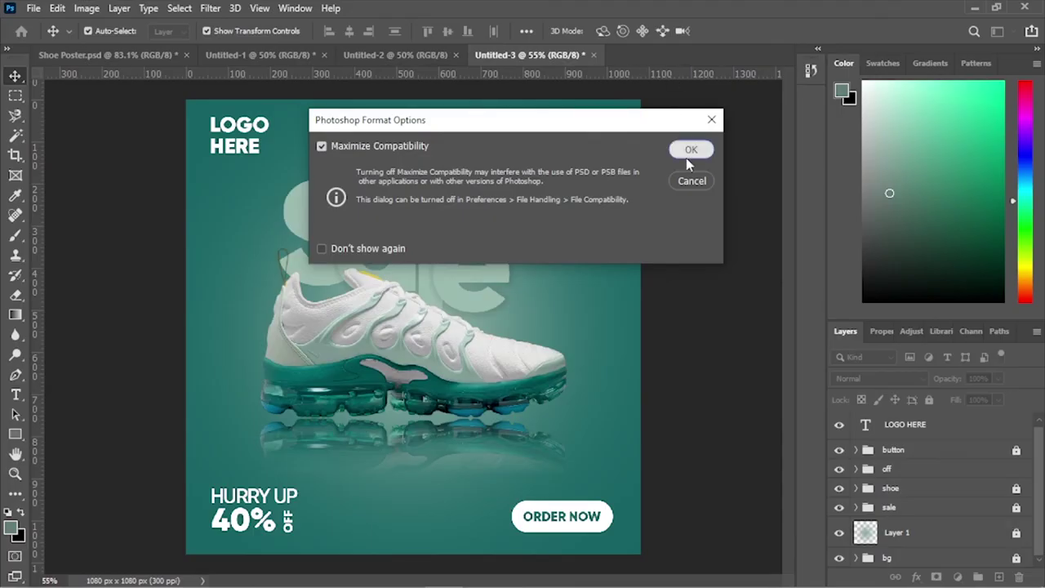
click(688, 152)
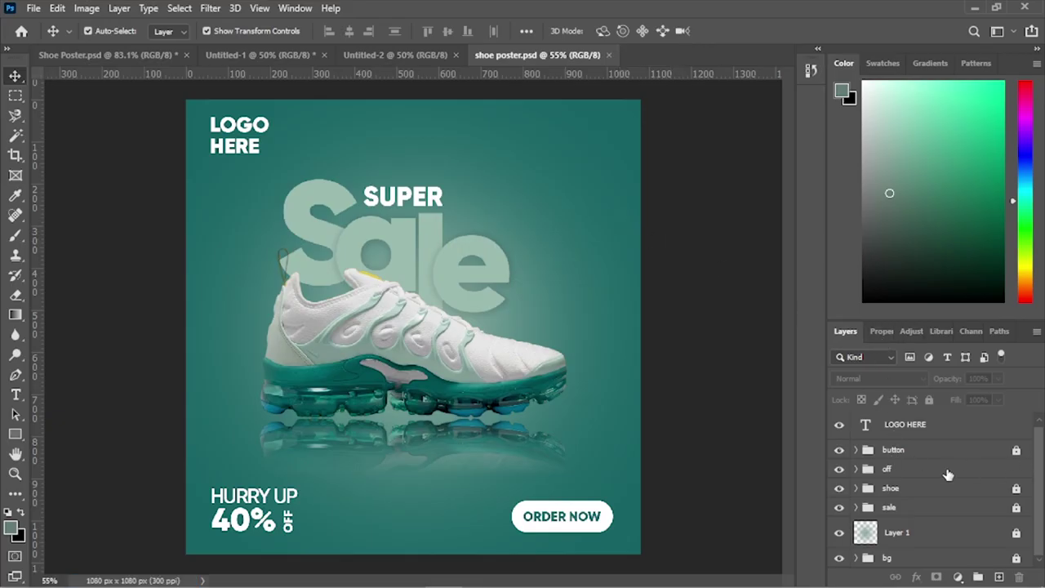
Unlock the shoe and sale groups and scale them down together proportionally to about 95.5%
click(920, 492)
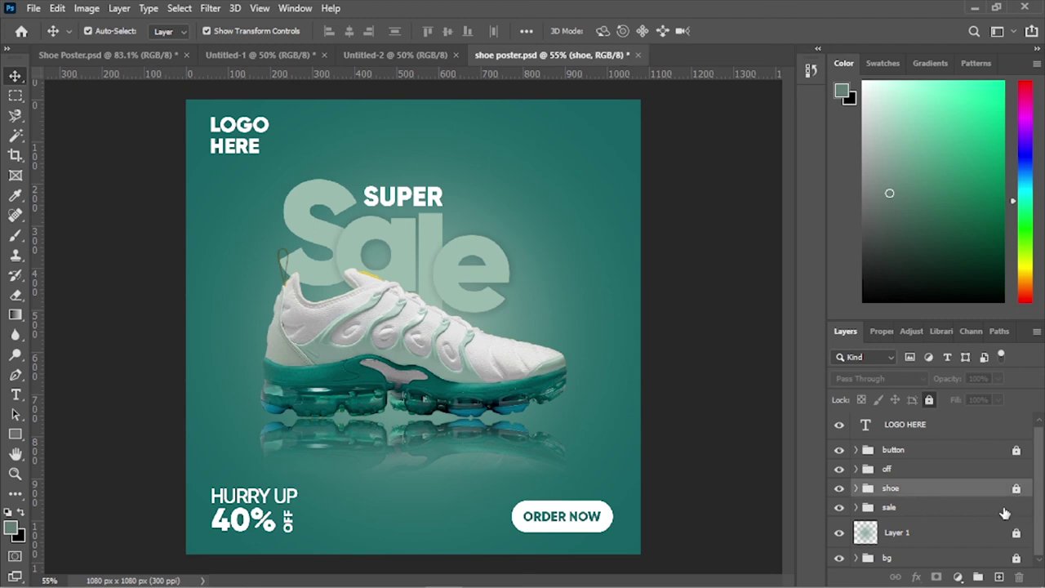
shift+click(1002, 508)
click(412, 174)
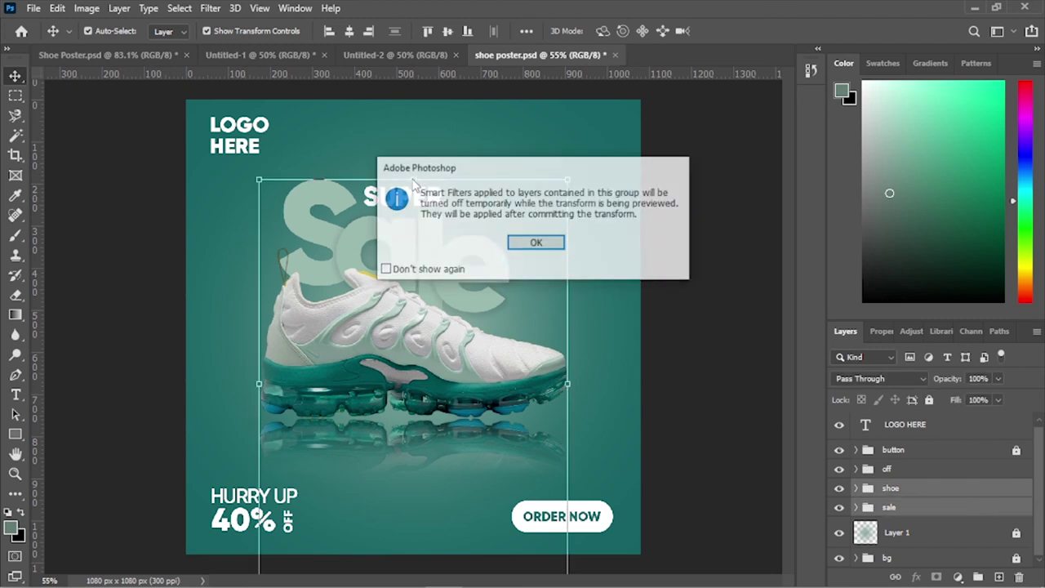
click(536, 243)
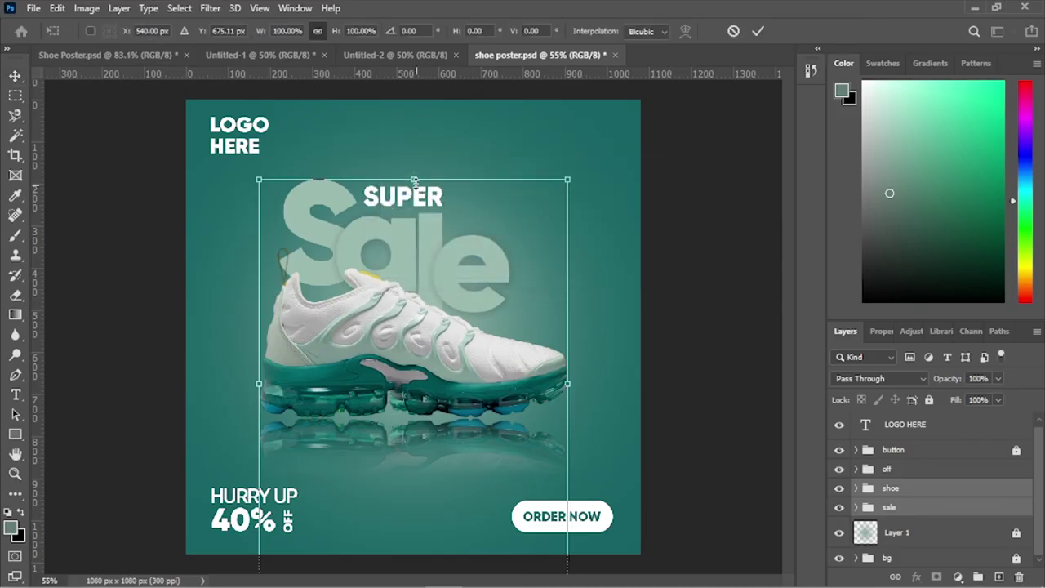
drag(414, 180, 413, 198)
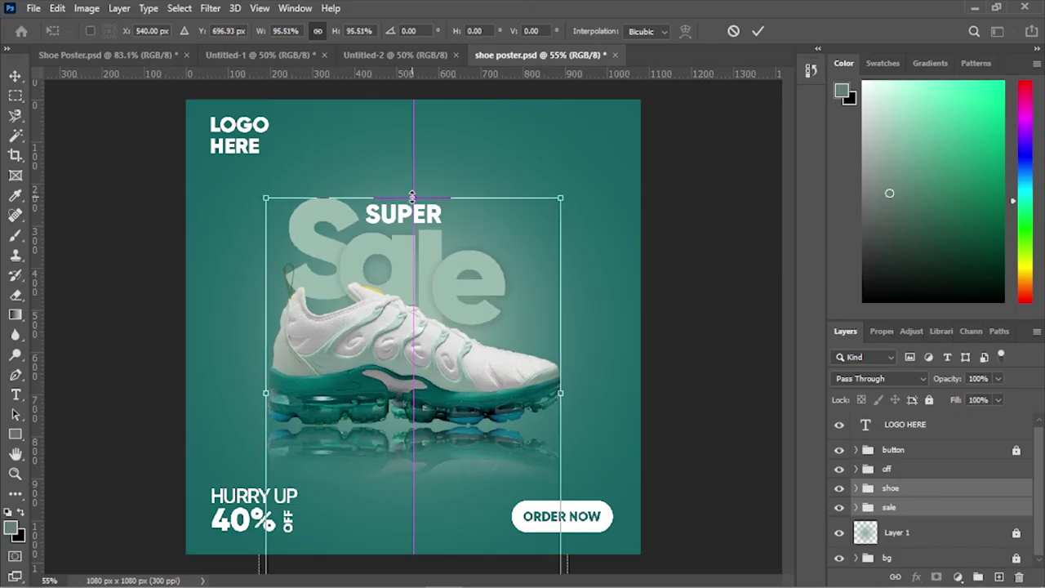
click(757, 36)
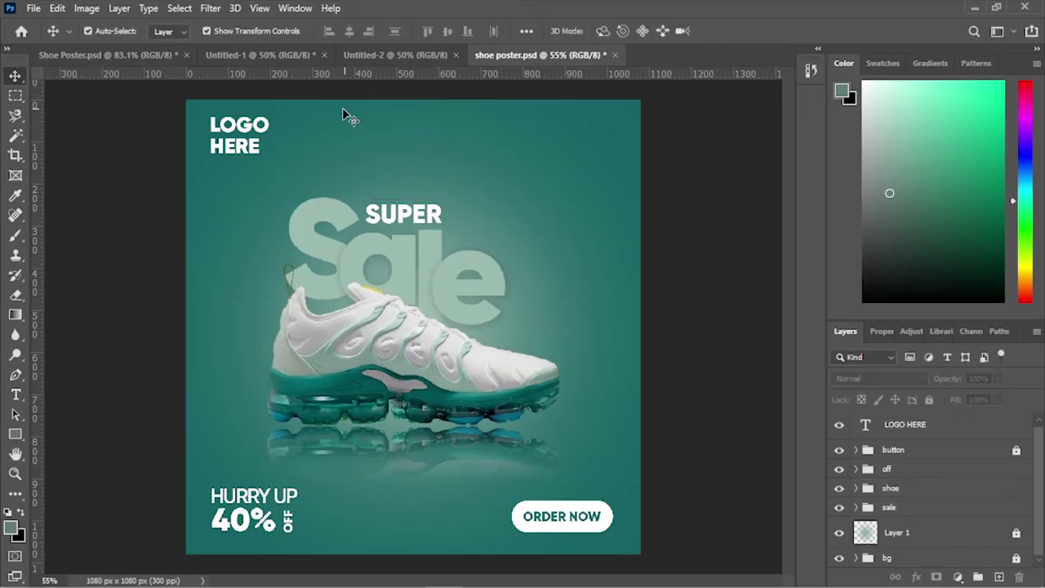
Copy the Element-04 copy grid layer from the Untitled-1 document and return to the shoe poster document
click(260, 55)
click(915, 467)
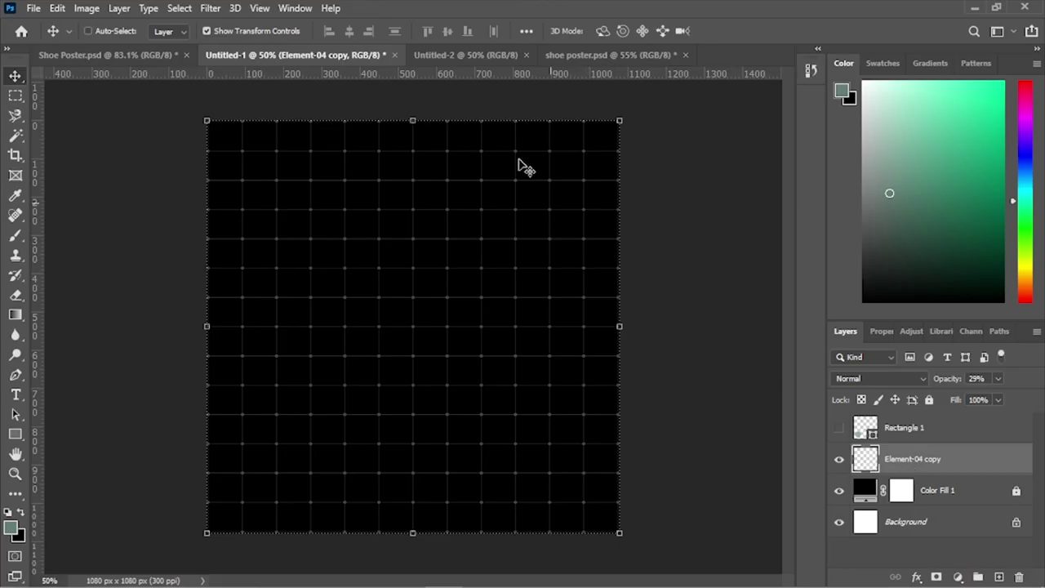
click(560, 57)
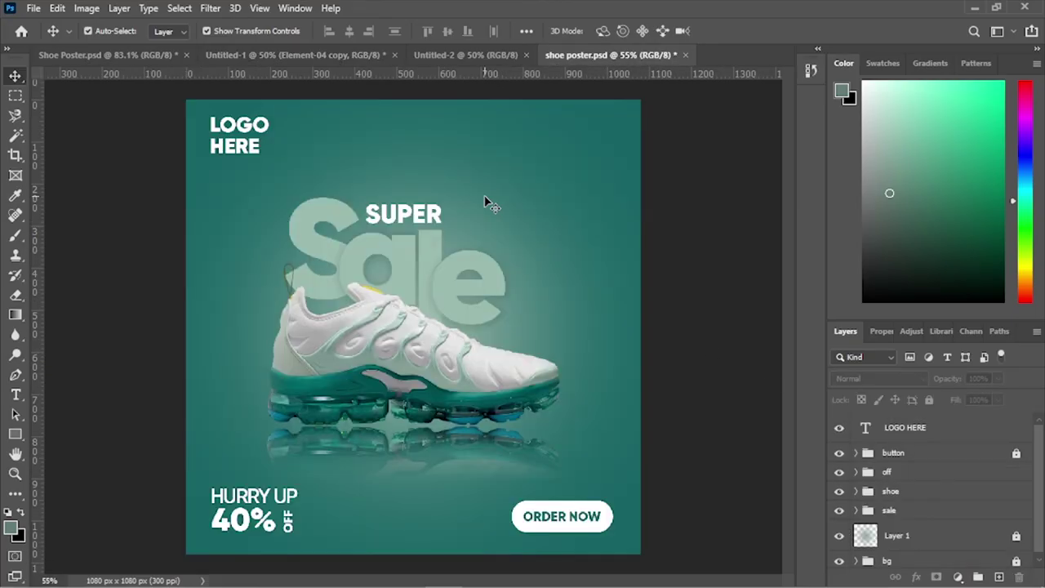
Lock the off, shoe and sale groups together
click(953, 474)
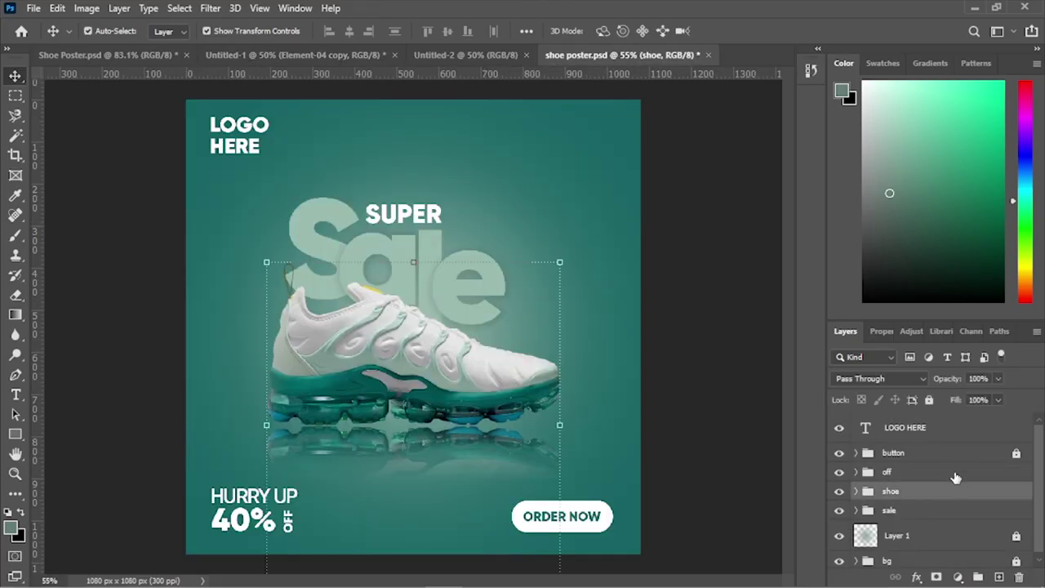
shift+click(959, 510)
click(929, 400)
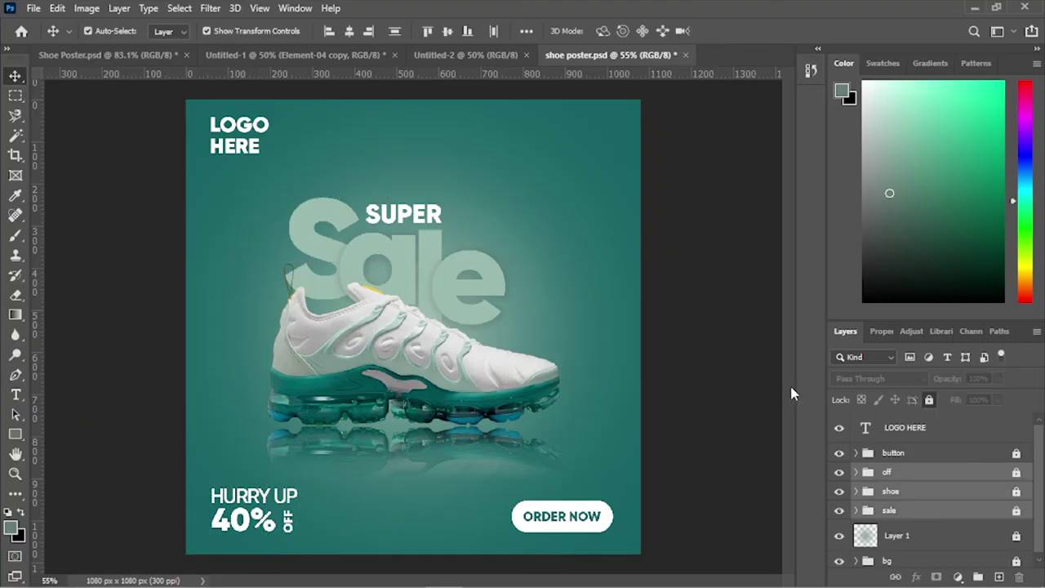
Paste the grid layer into the poster and place it between the sale group and Layer 1
click(588, 280)
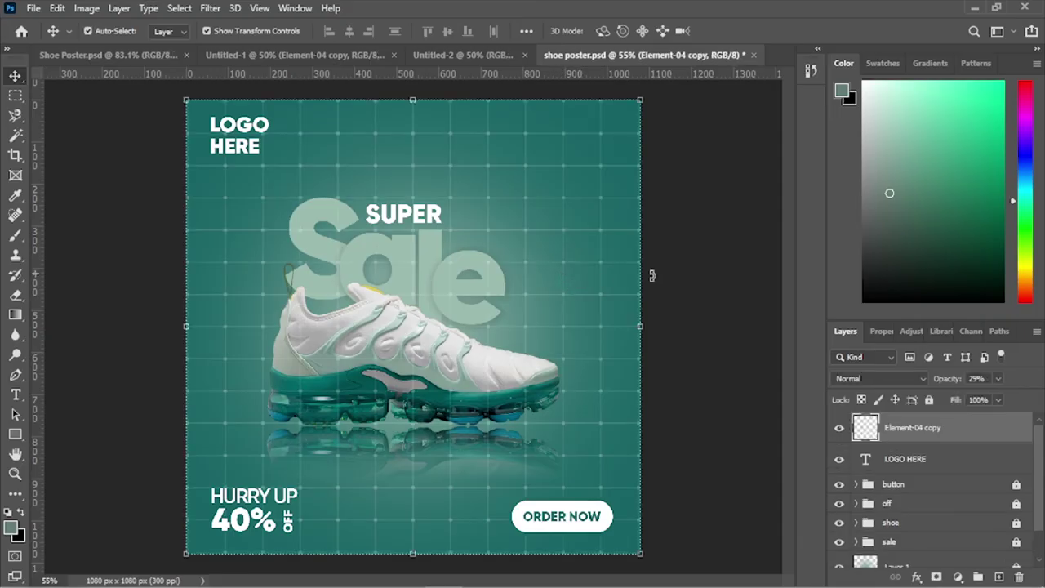
drag(908, 433, 913, 518)
Add a layer mask to the grid layer and invert it to black to hide the grid
click(936, 576)
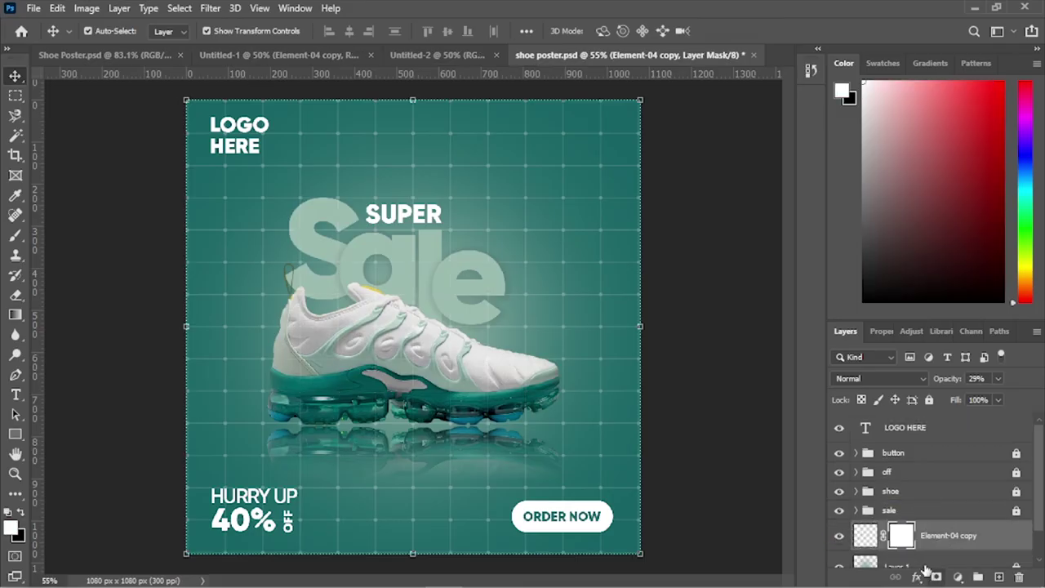
click(176, 8)
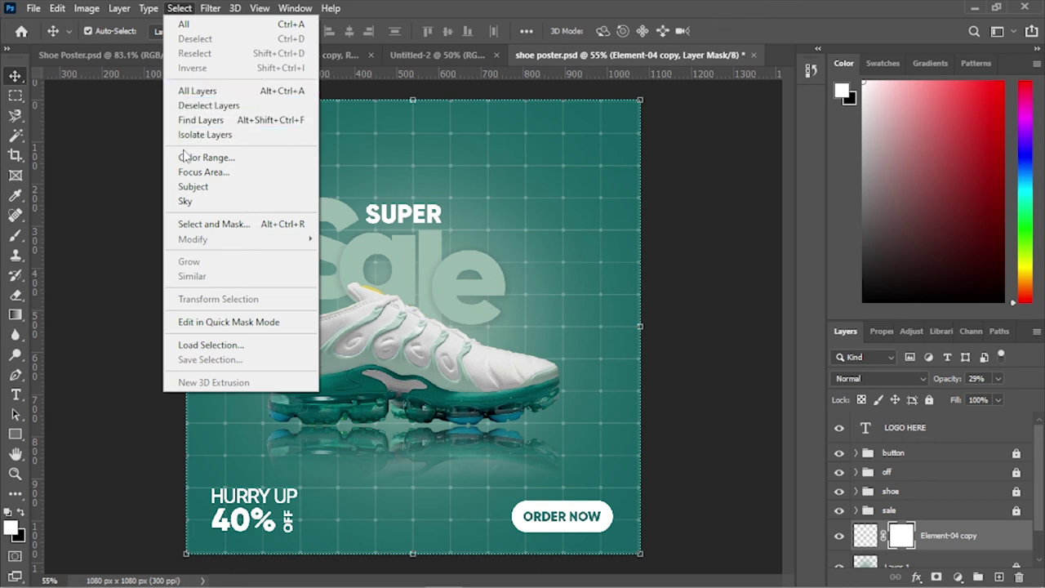
click(146, 284)
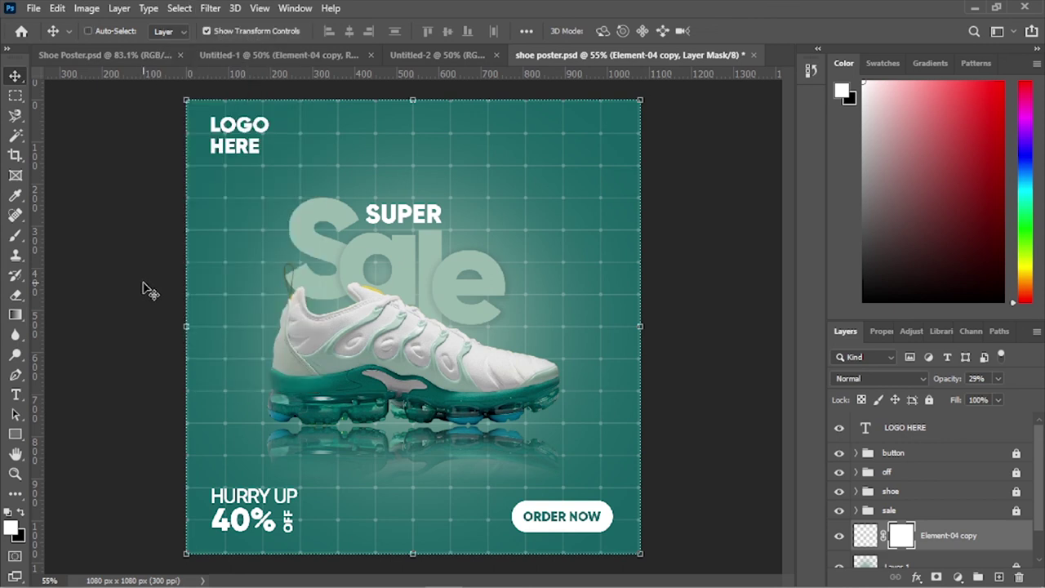
key(ctrl+i)
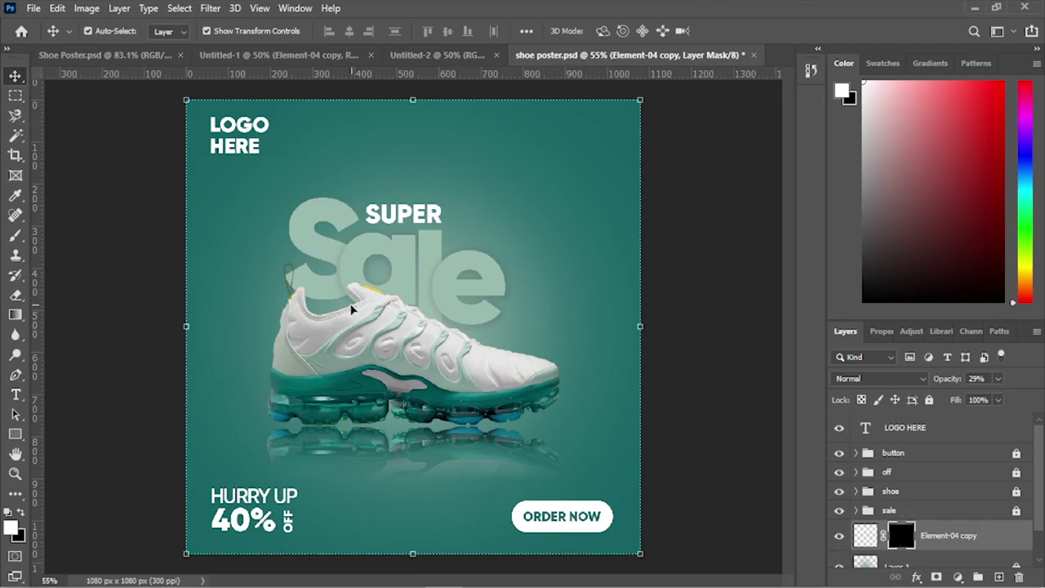
Reveal the grid around the poster's centre by painting white on its mask with a soft 1000 px brush
click(16, 235)
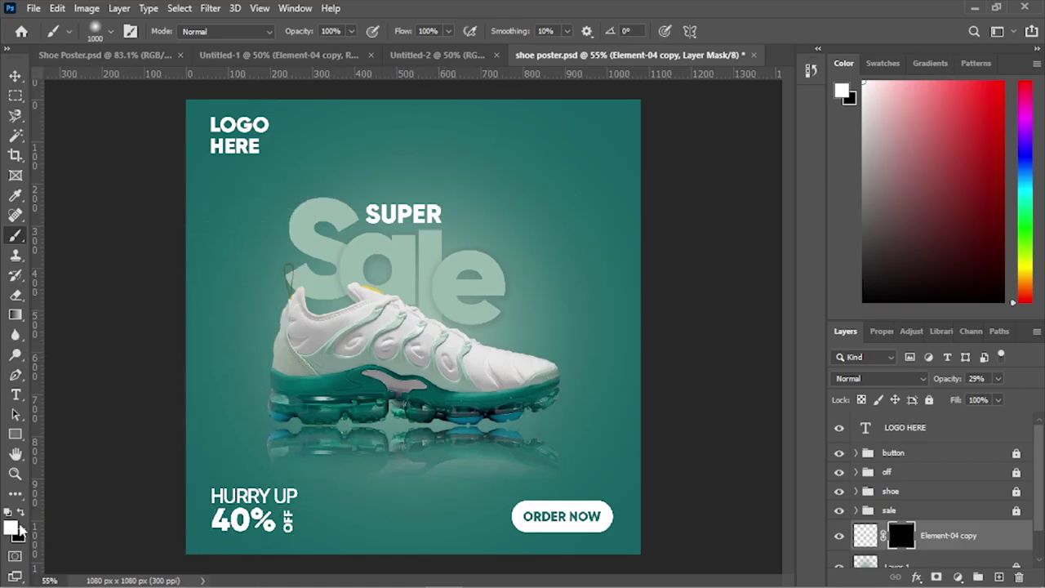
click(11, 527)
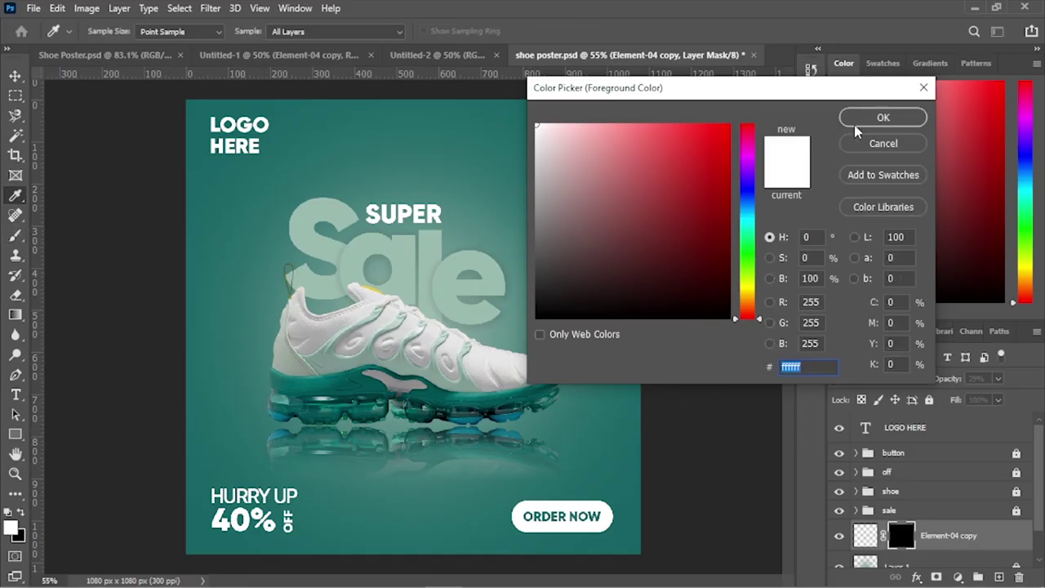
click(856, 122)
click(502, 332)
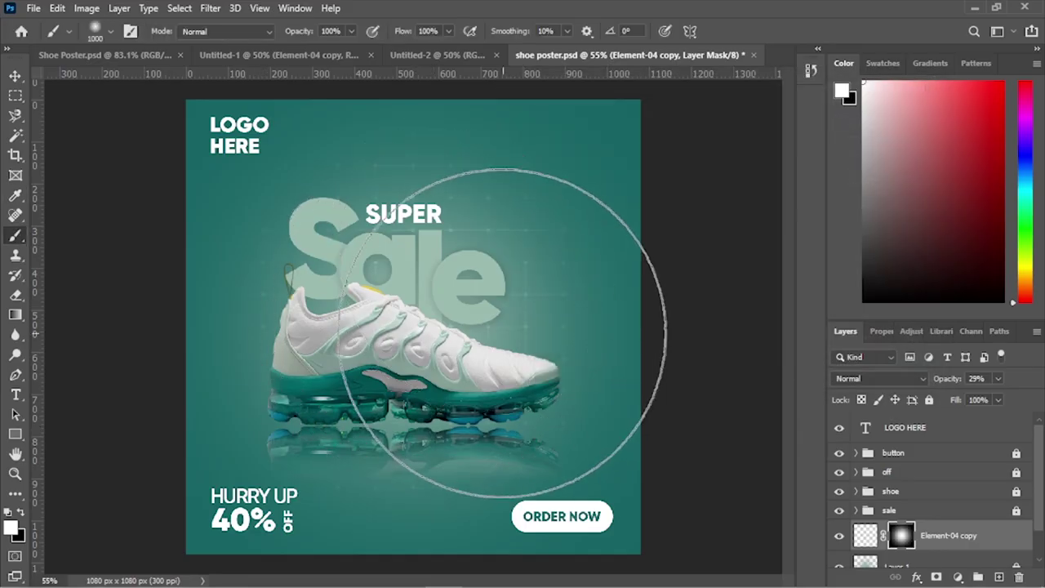
click(10, 77)
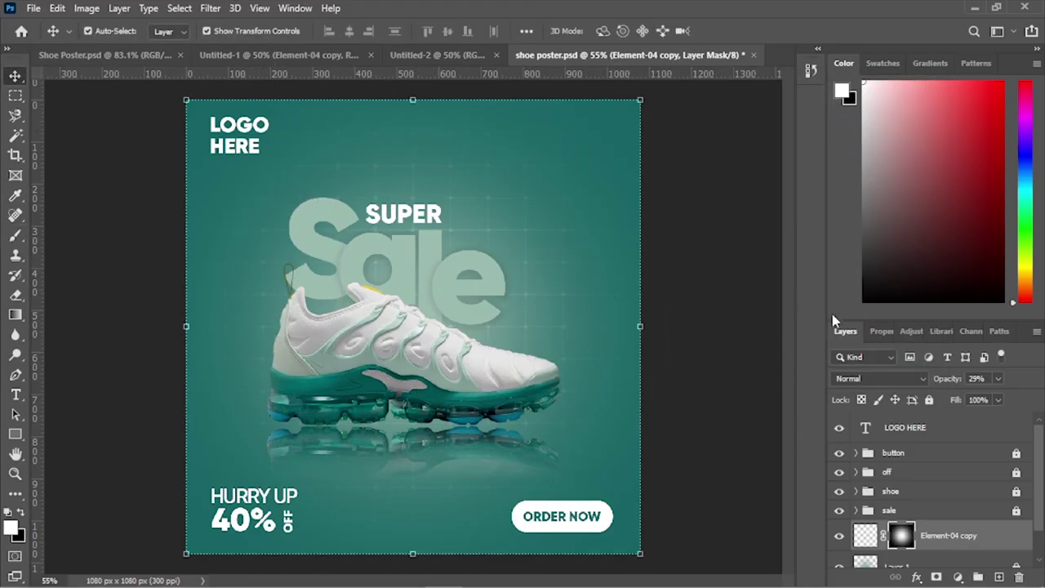
Set the grid layer's blend mode to Soft Light and its opacity to 24%
click(867, 379)
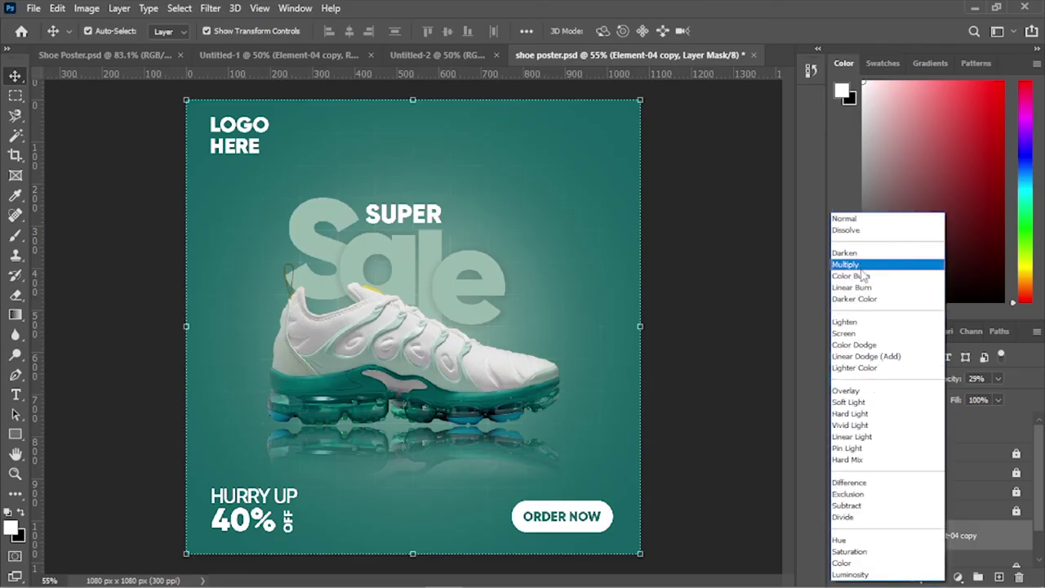
click(866, 403)
drag(948, 381, 946, 389)
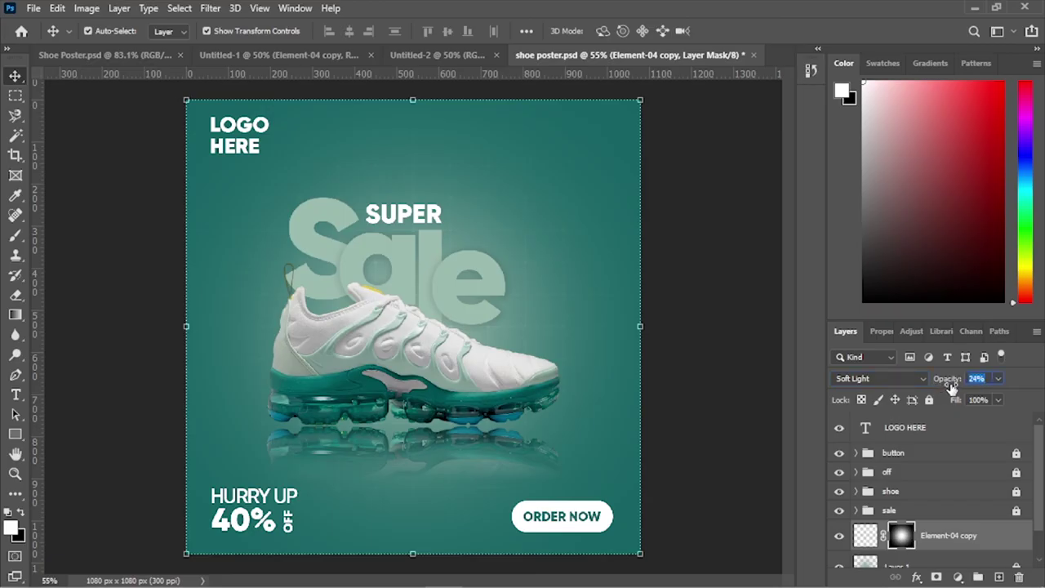